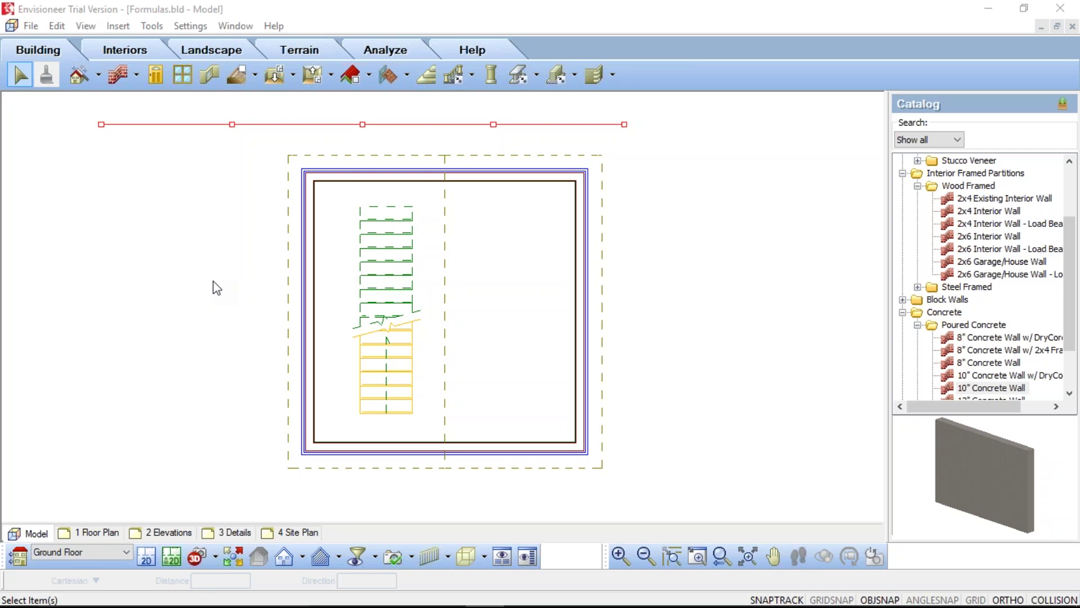
Open the properties of the 4' Standard Wood Fence and review its appearance settings and quantity assemblies.
left_click(263, 124)
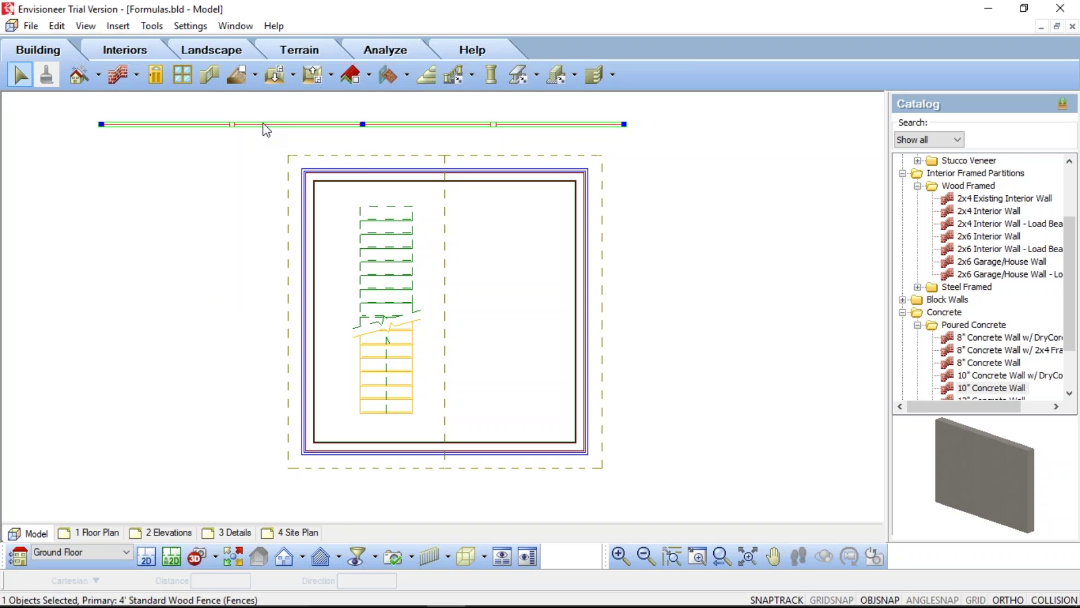
right_click(147, 160)
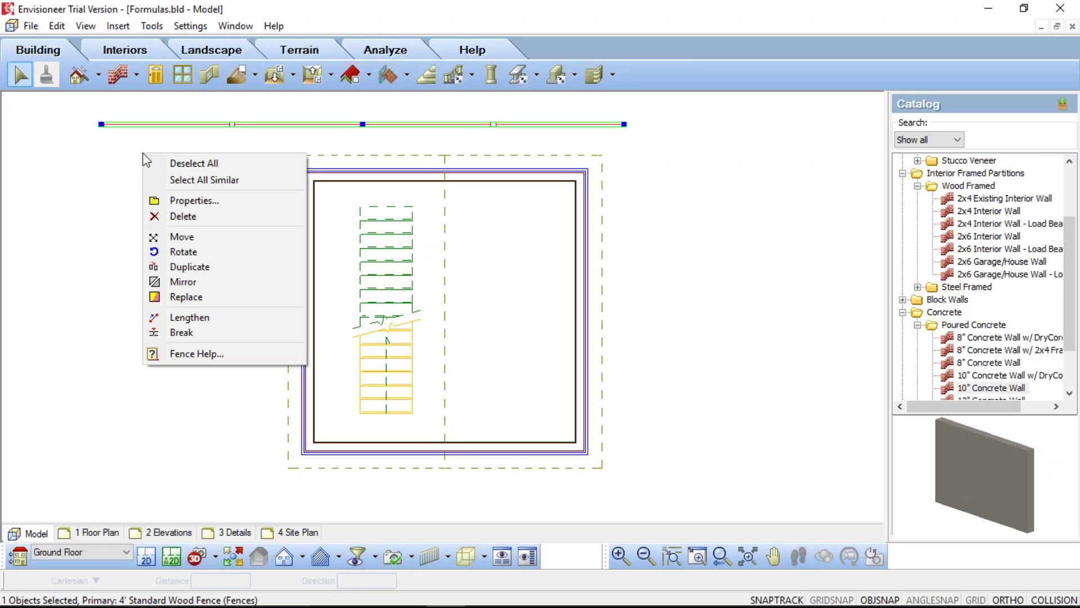
left_click(194, 201)
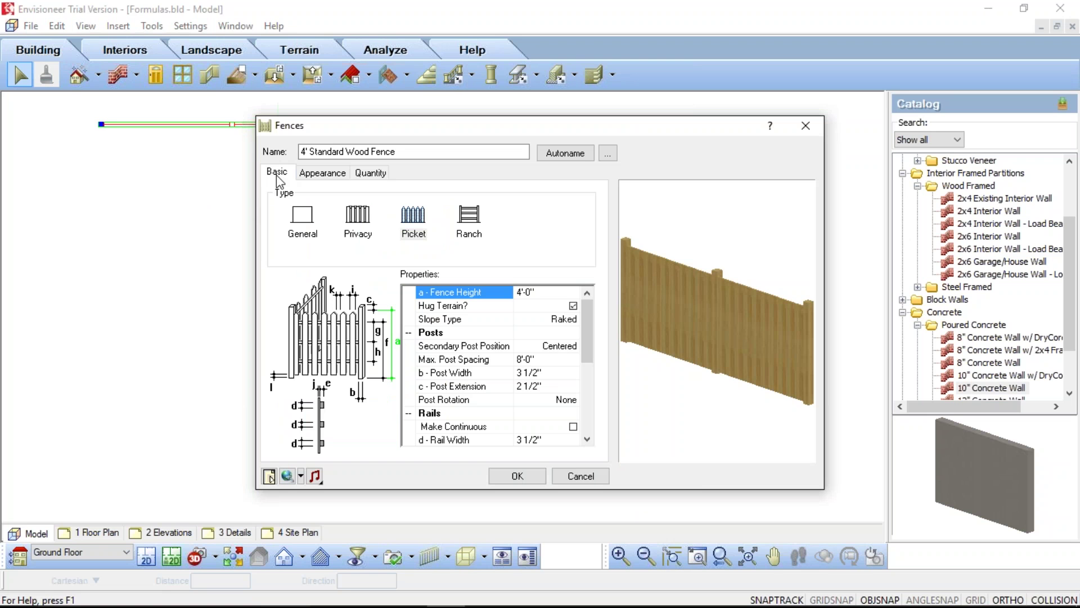
left_click(319, 174)
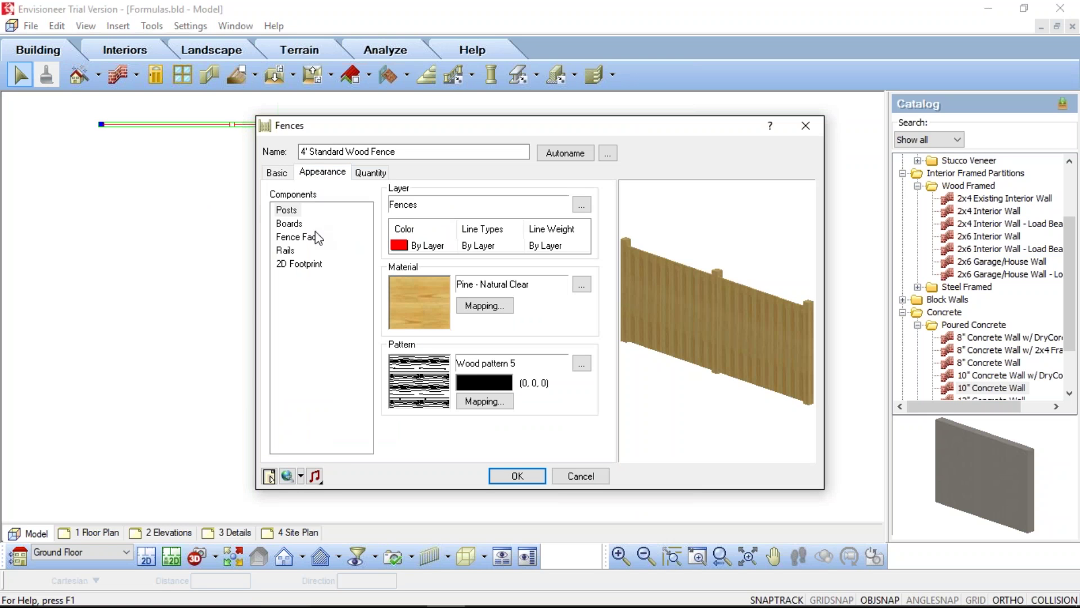
left_click(371, 174)
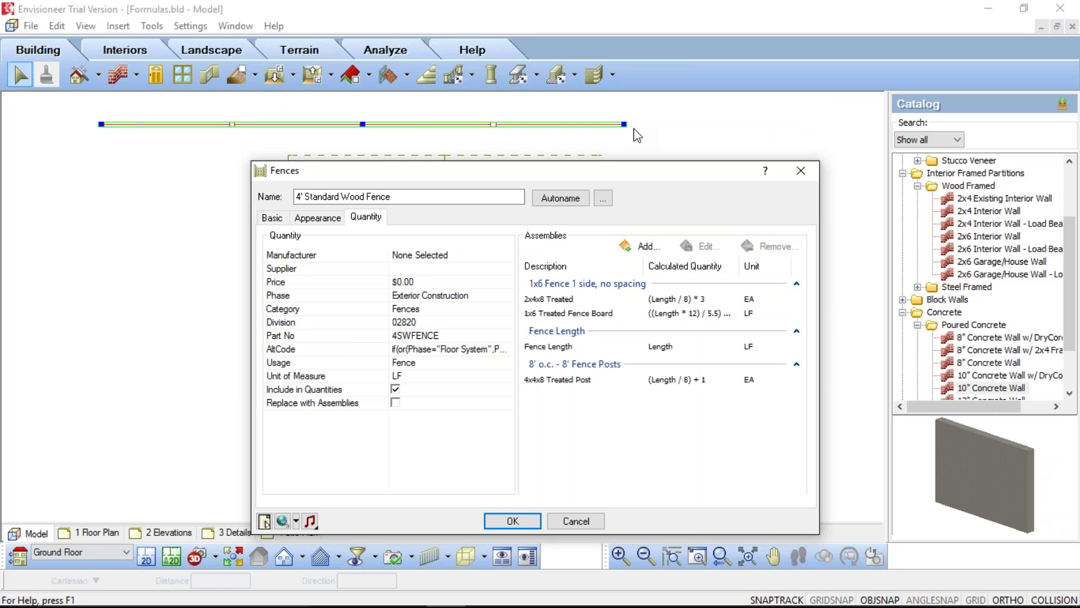
left_click_drag(555, 172, 536, 152)
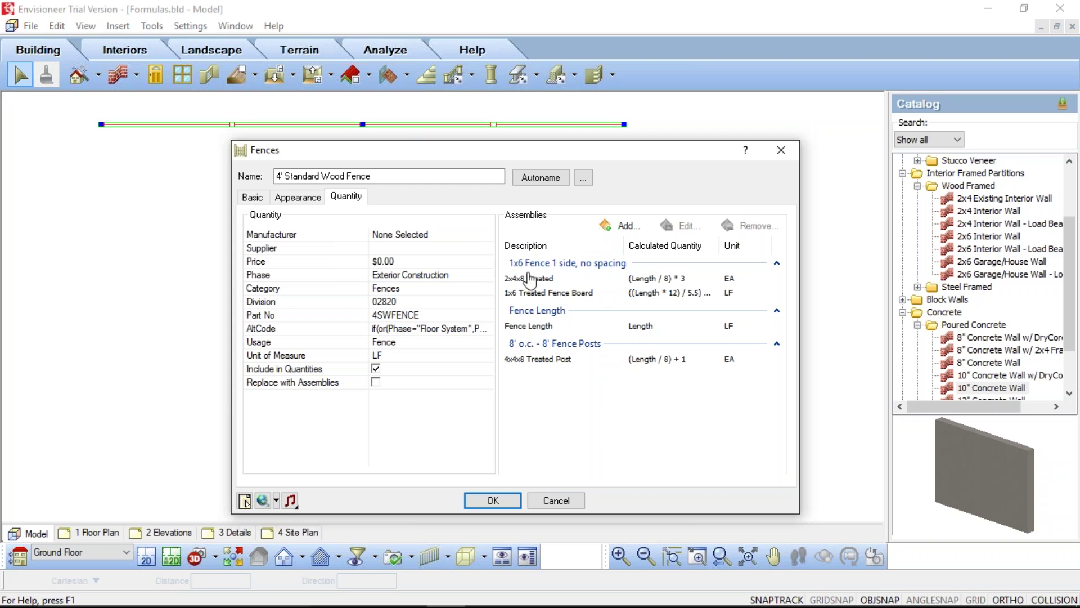
left_click(589, 280)
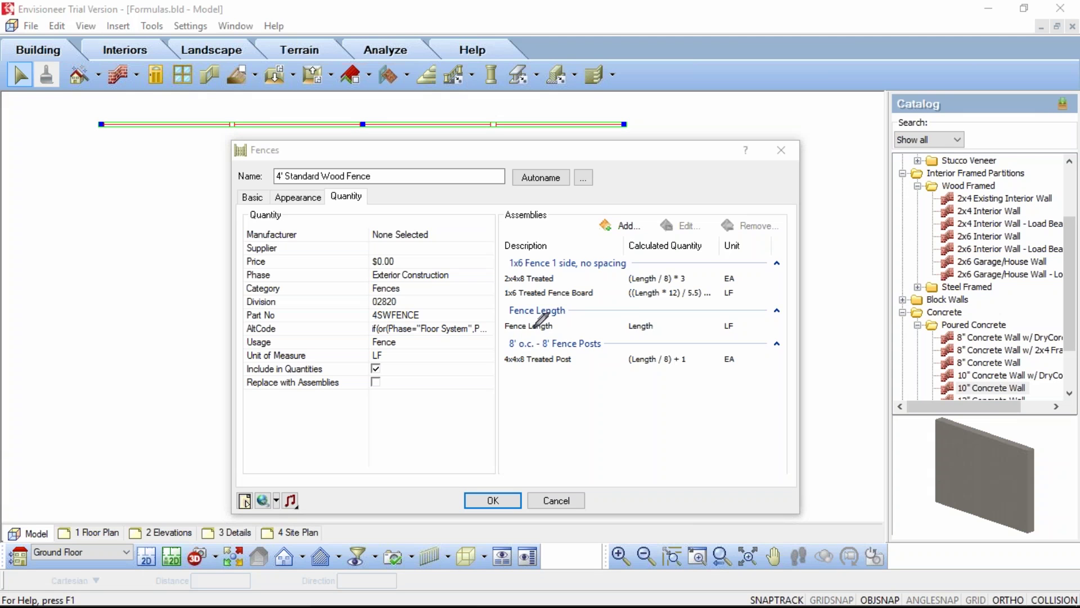
mouse_move(546, 344)
left_mouse_down()
mouse_move(646, 310)
mouse_move(633, 313)
left_mouse_up()
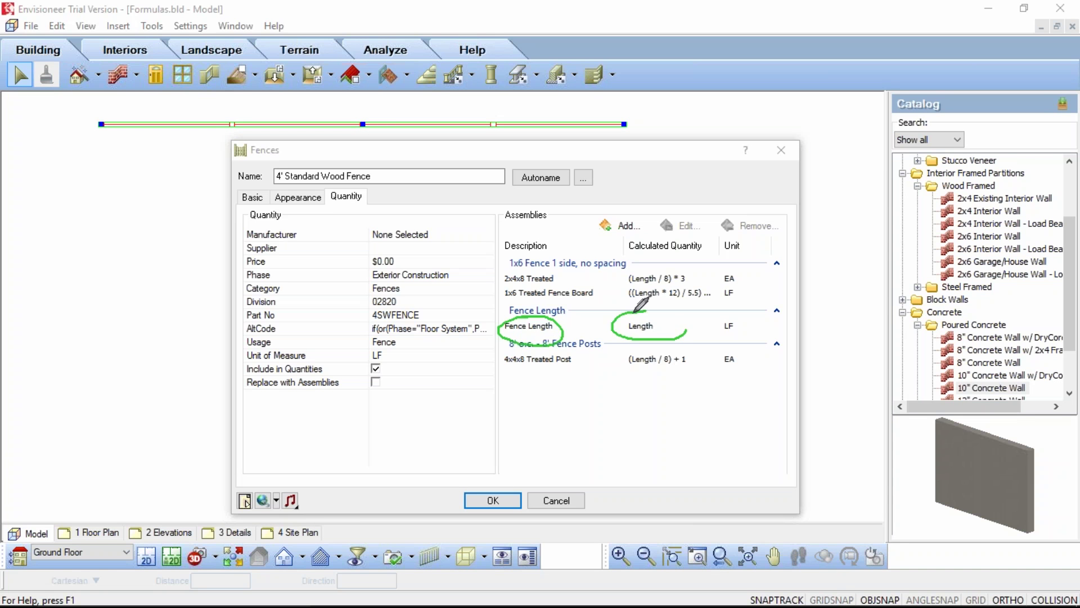
mouse_move(727, 315)
left_mouse_down()
mouse_move(745, 334)
mouse_move(727, 314)
left_mouse_up()
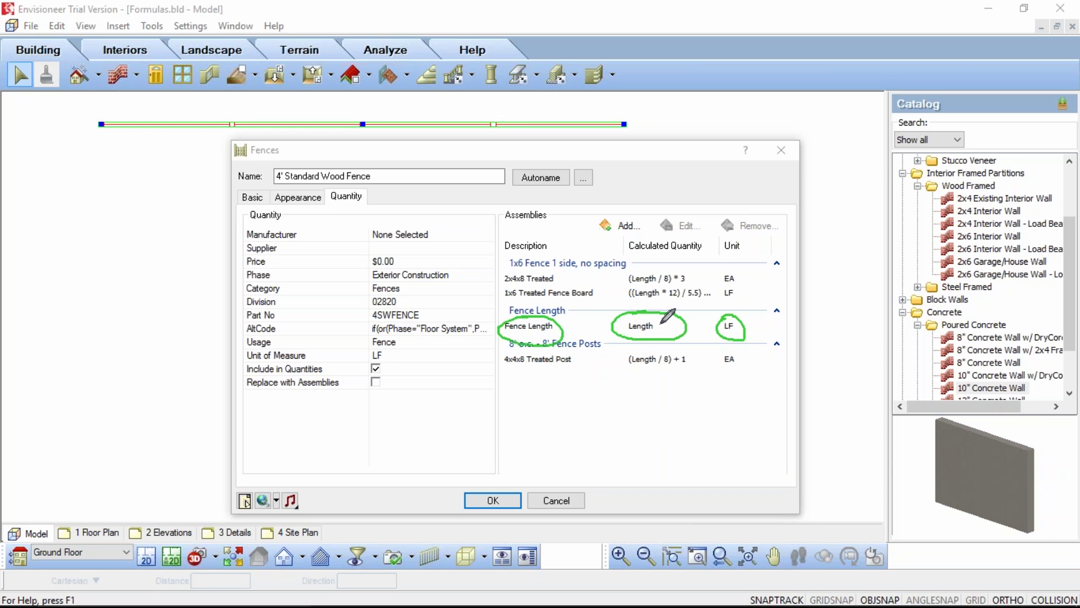
left_click_drag(106, 112, 104, 104)
left_click_drag(617, 113, 616, 100)
left_click_drag(88, 107, 233, 107)
left_click_drag(390, 99, 628, 105)
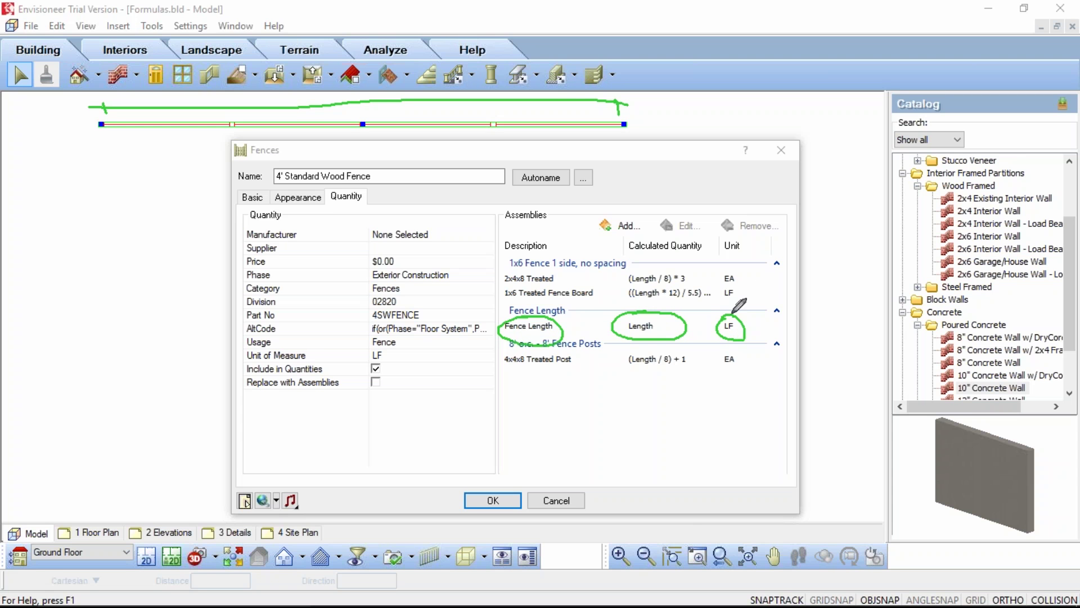
mouse_move(729, 311)
left_mouse_down()
mouse_move(577, 313)
mouse_move(564, 325)
mouse_move(573, 332)
left_mouse_up()
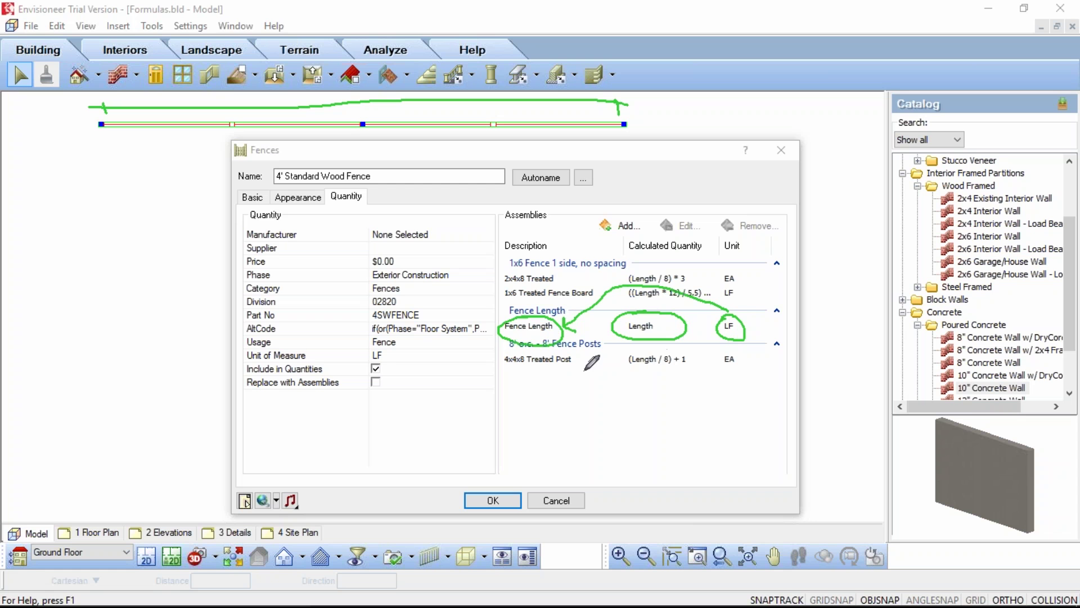
left_click_drag(503, 370, 573, 369)
mouse_move(616, 355)
left_mouse_down()
mouse_move(664, 372)
mouse_move(700, 358)
mouse_move(624, 351)
left_mouse_up()
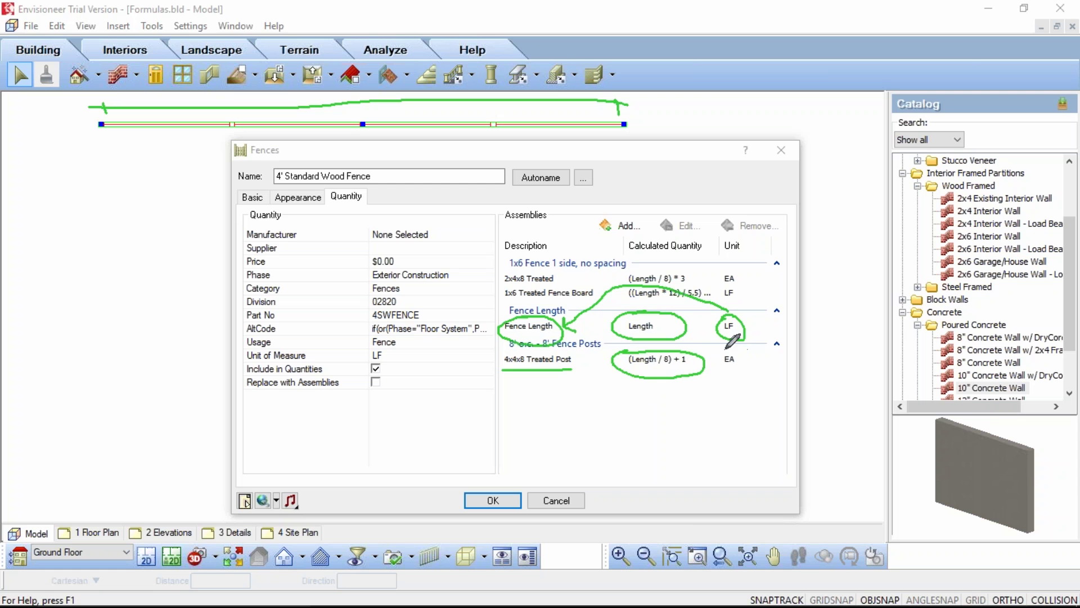
mouse_move(724, 350)
left_mouse_down()
mouse_move(733, 371)
mouse_move(651, 403)
left_mouse_up()
mouse_move(579, 373)
left_mouse_down()
mouse_move(652, 403)
mouse_move(577, 369)
mouse_move(519, 358)
left_mouse_up()
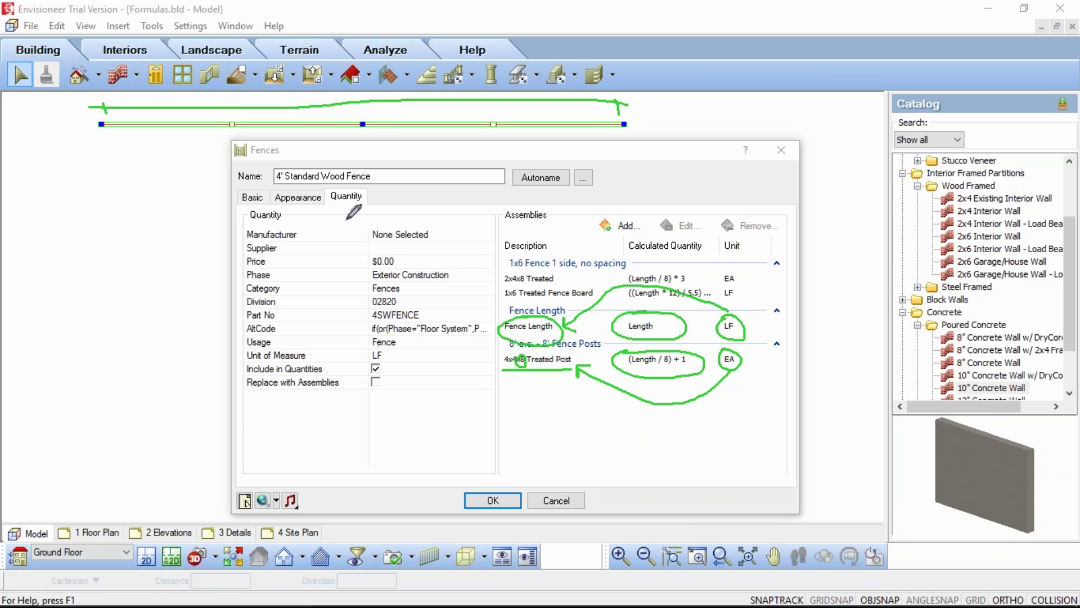
key("Escape")
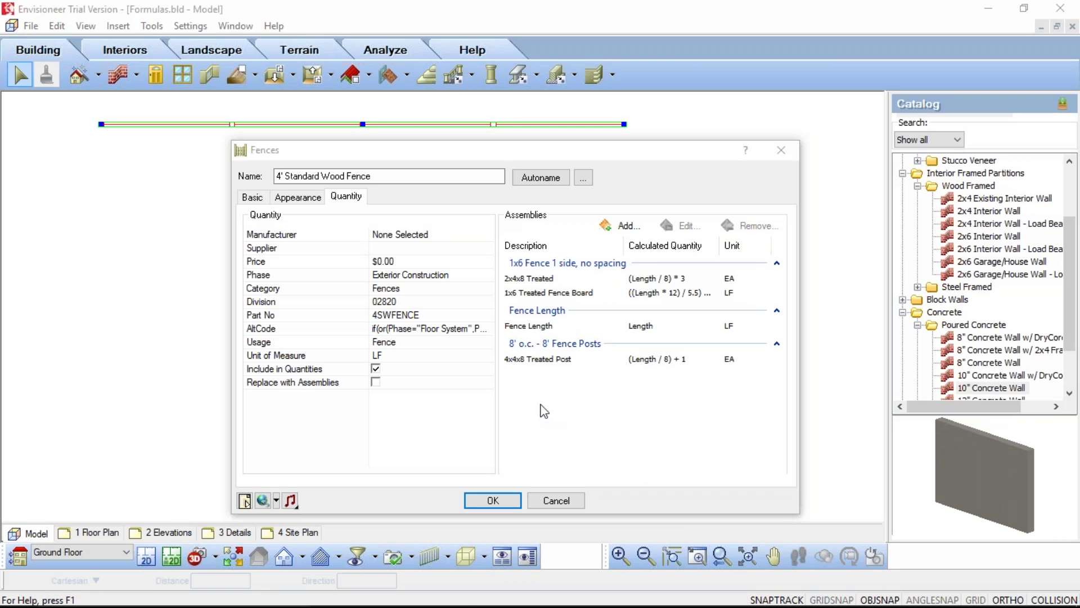
Open the 4x4x8 Treated Post's assembly selection, browse the Fences, Posts and Measurements groups, and select the 8' o.c. - 8' Fence Posts assembly.
left_click(543, 360)
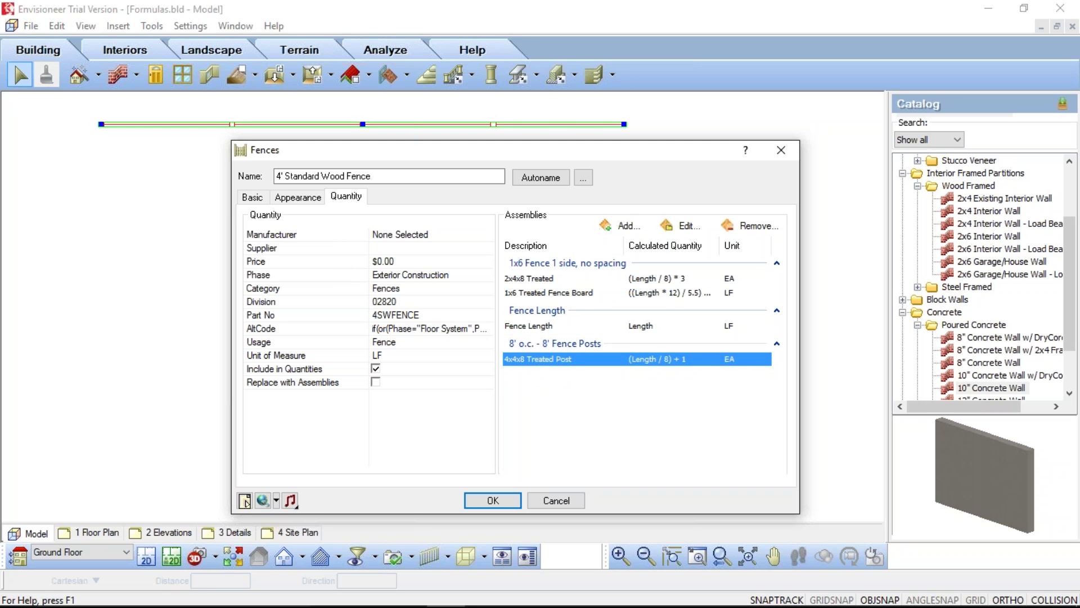
left_click(678, 228)
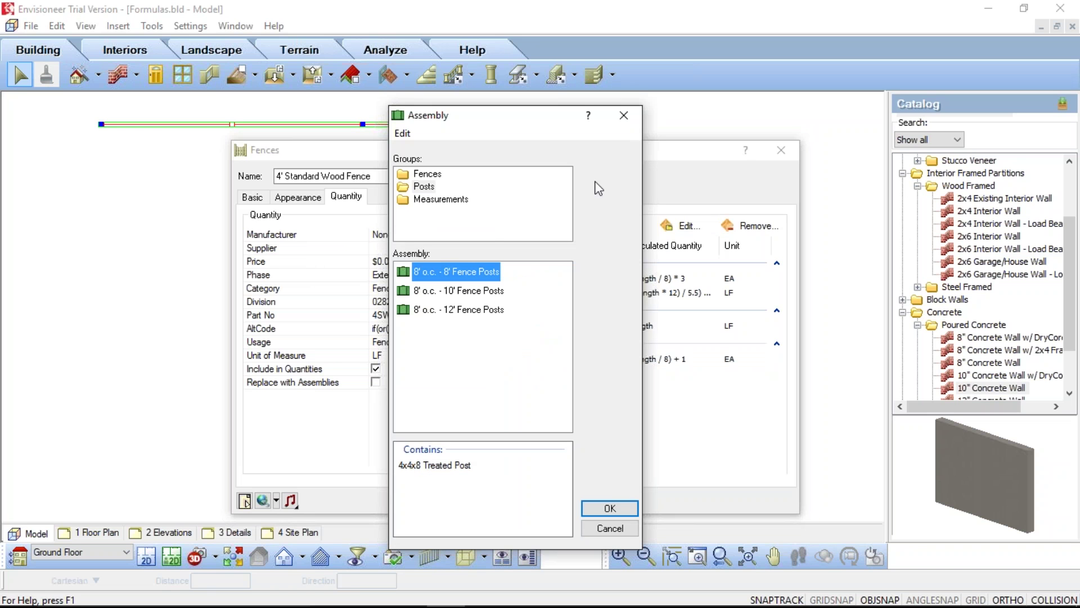
left_click(427, 176)
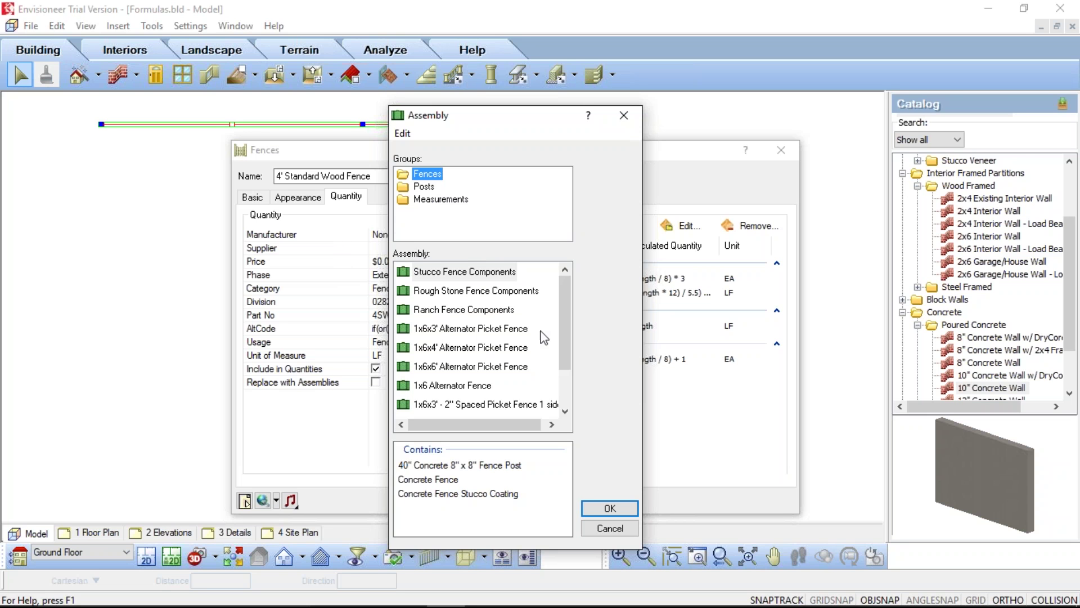
scroll(563, 342, "down", 1)
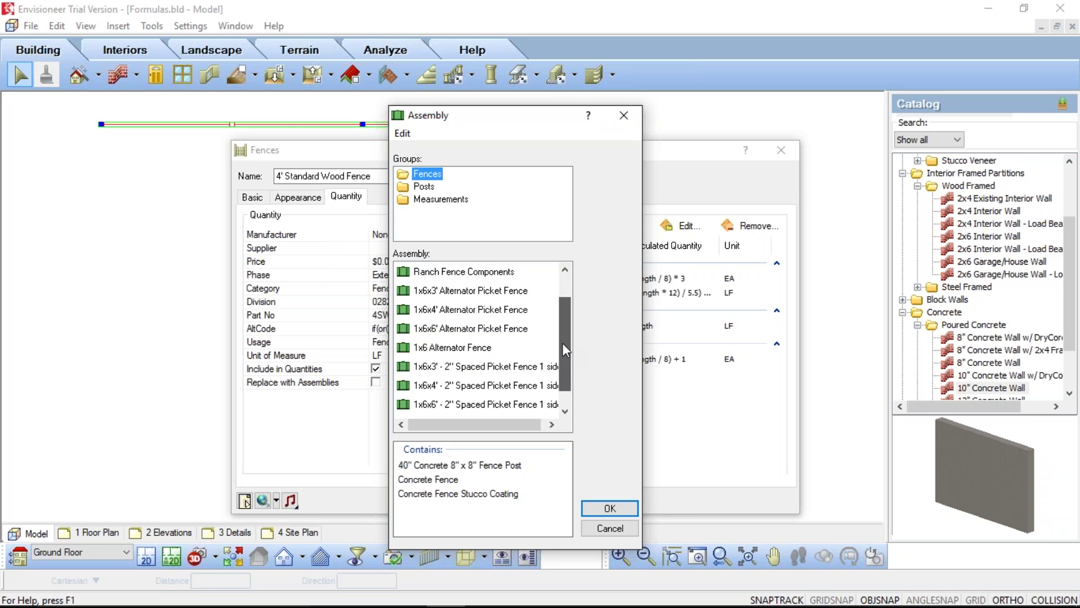
scroll(562, 366, "down", 1)
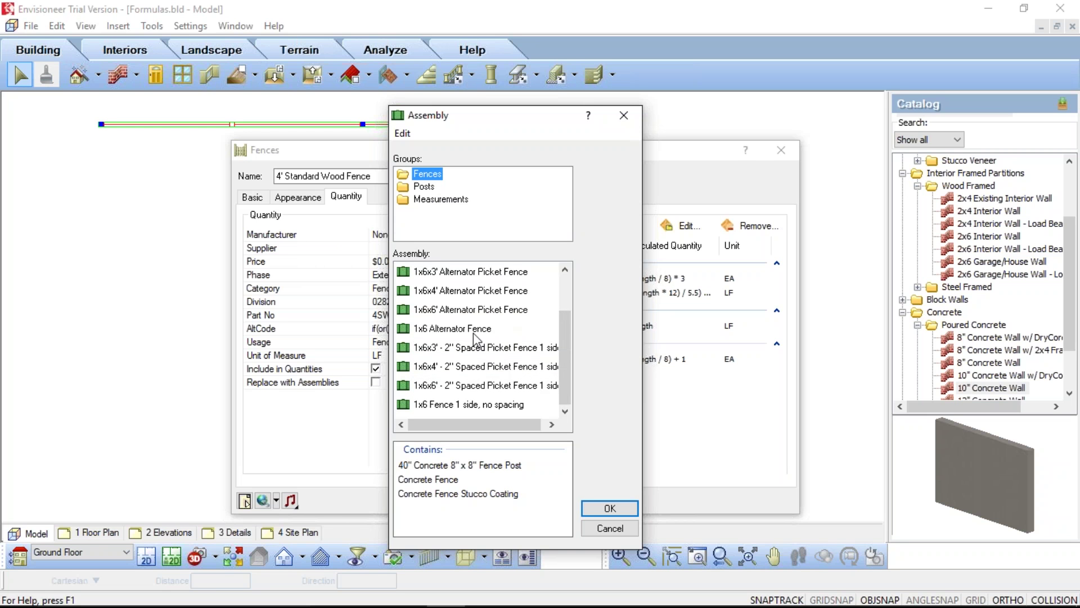
left_click(426, 186)
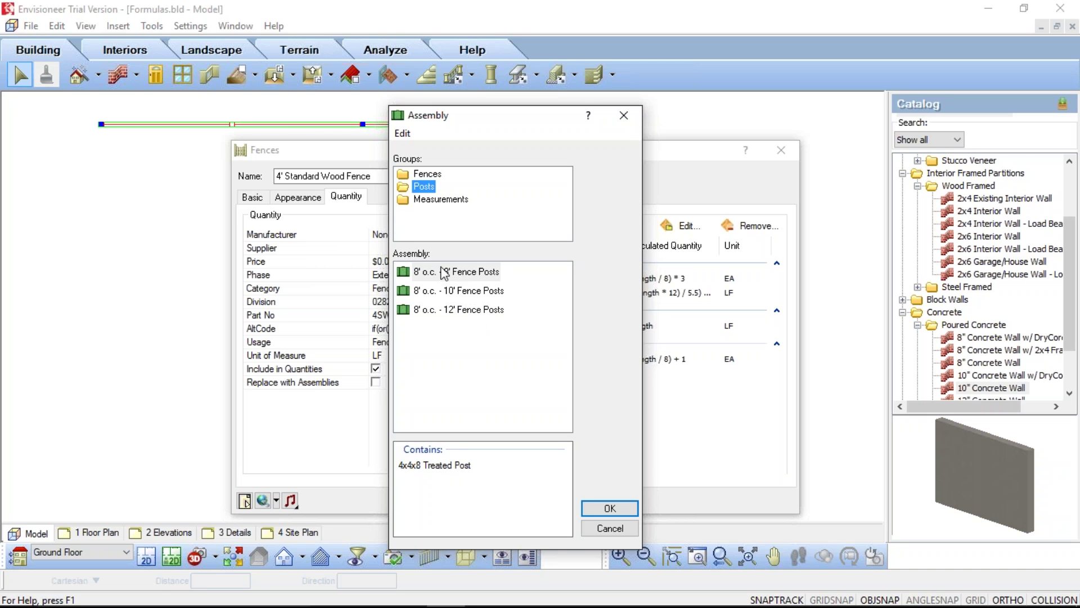
left_click(429, 202)
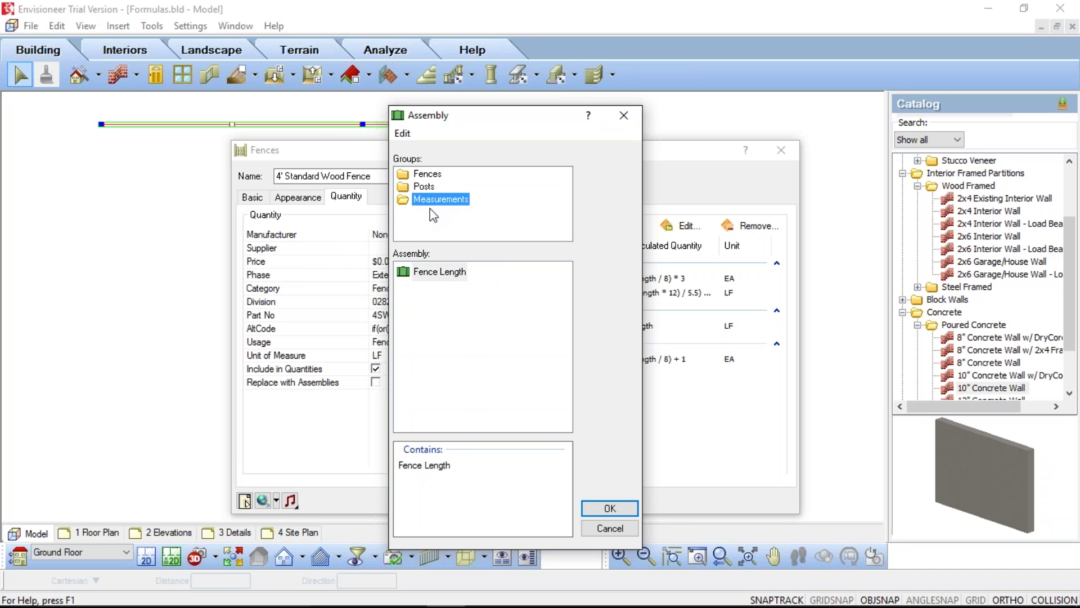
left_click(435, 275)
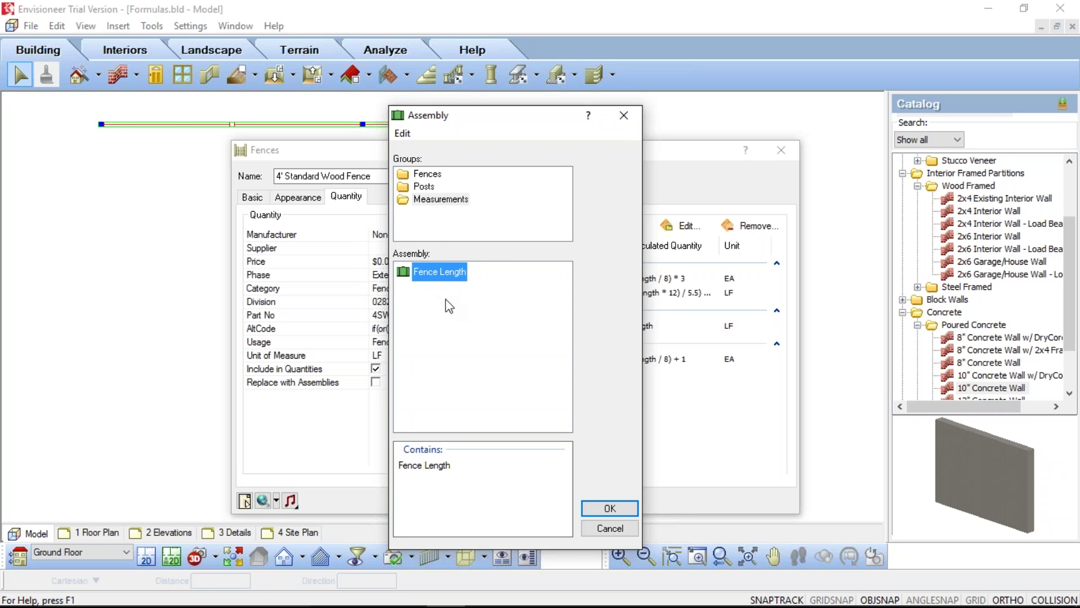
left_click(423, 187)
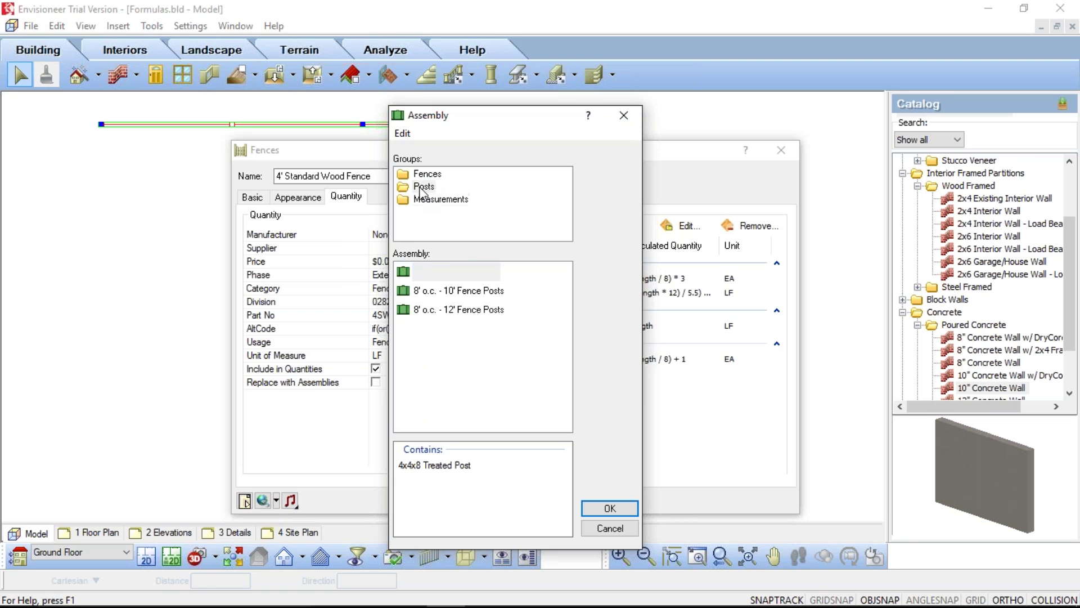
left_click(435, 273)
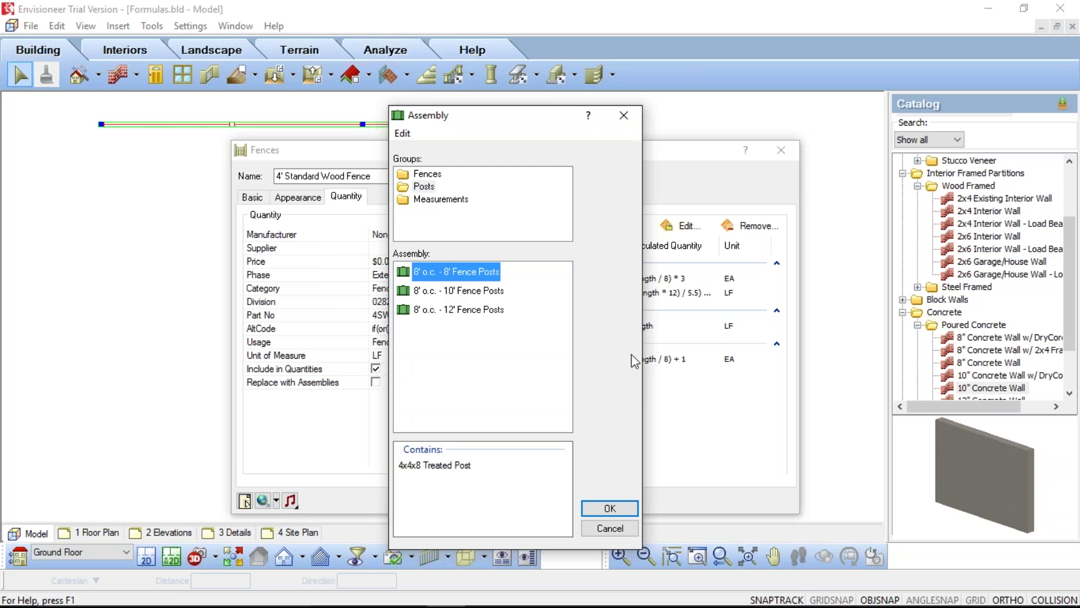
left_click_drag(506, 114, 282, 121)
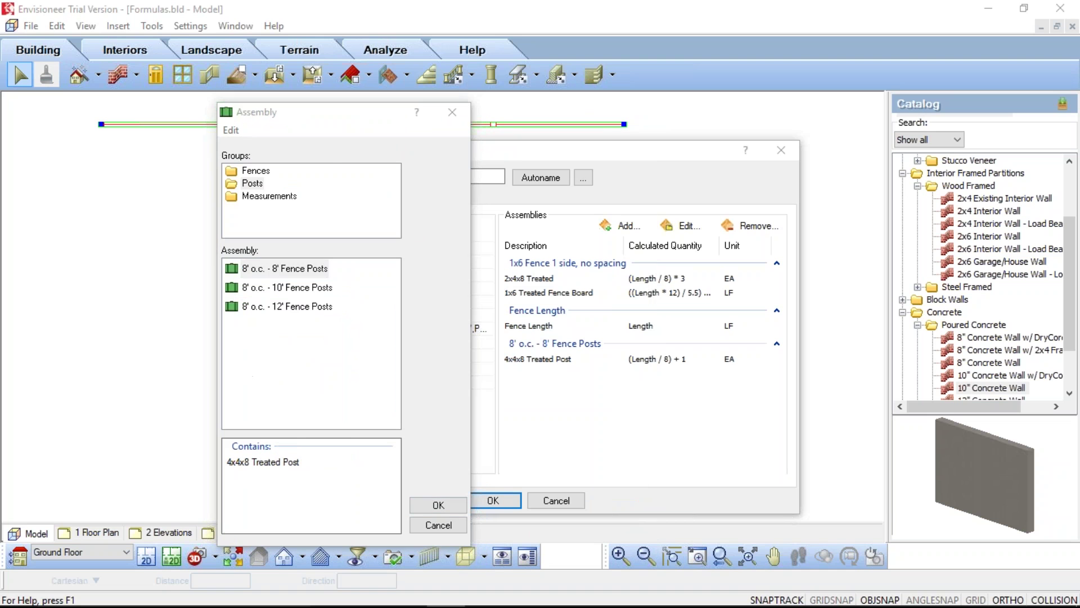
double_click(230, 266)
mouse_move(226, 265)
left_mouse_down()
mouse_move(172, 360)
mouse_move(226, 448)
mouse_move(224, 425)
left_mouse_up()
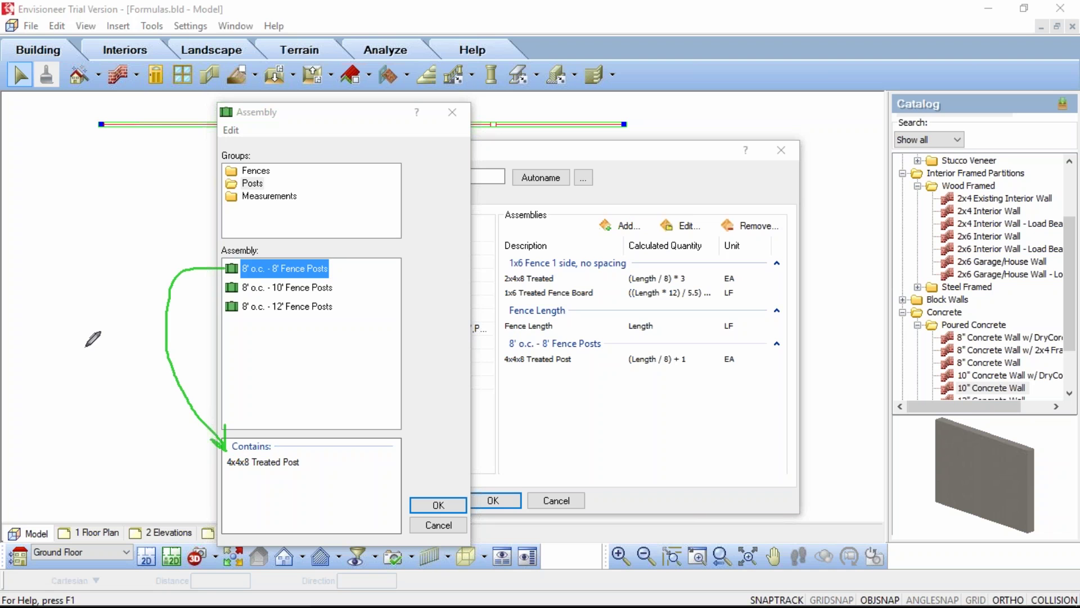
key("Escape")
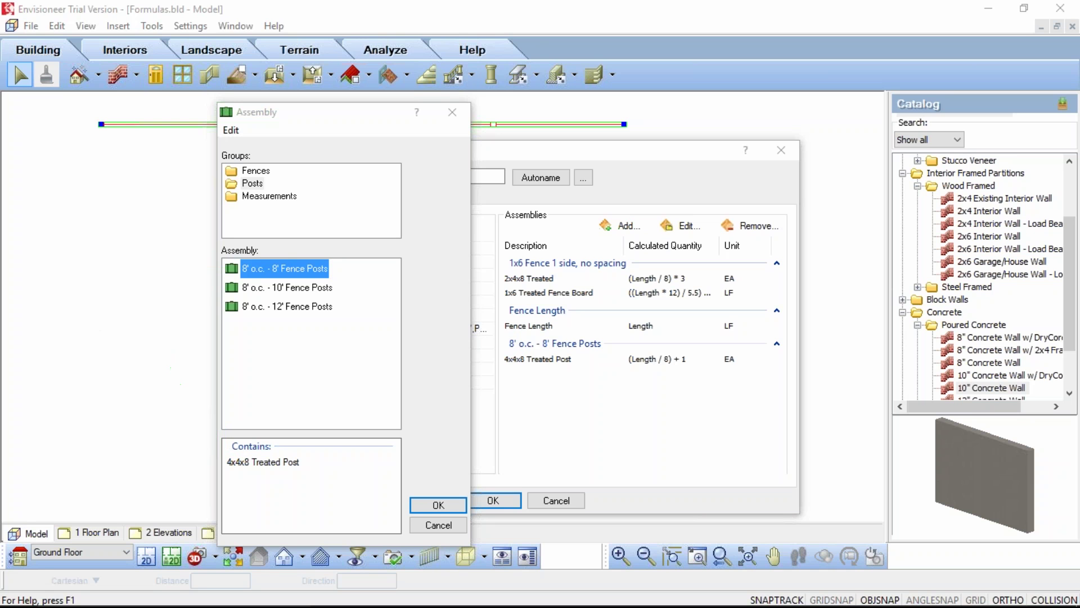
Edit the 8' o.c. - 8' Fence Posts assembly and open the calculated quantity formula of its 4x4x8 Treated Post.
left_click(288, 274)
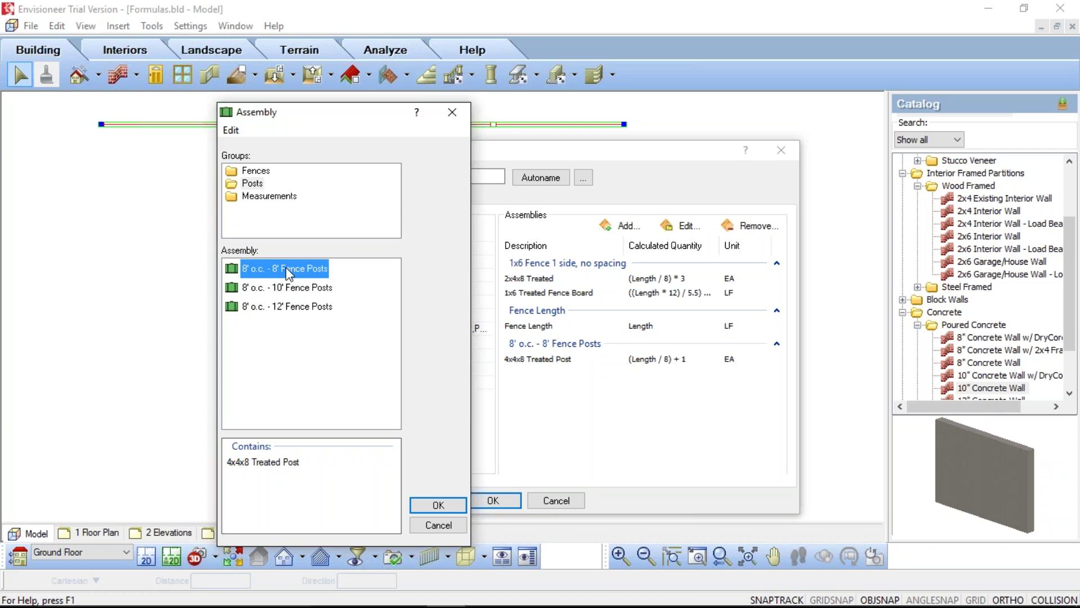
right_click(289, 274)
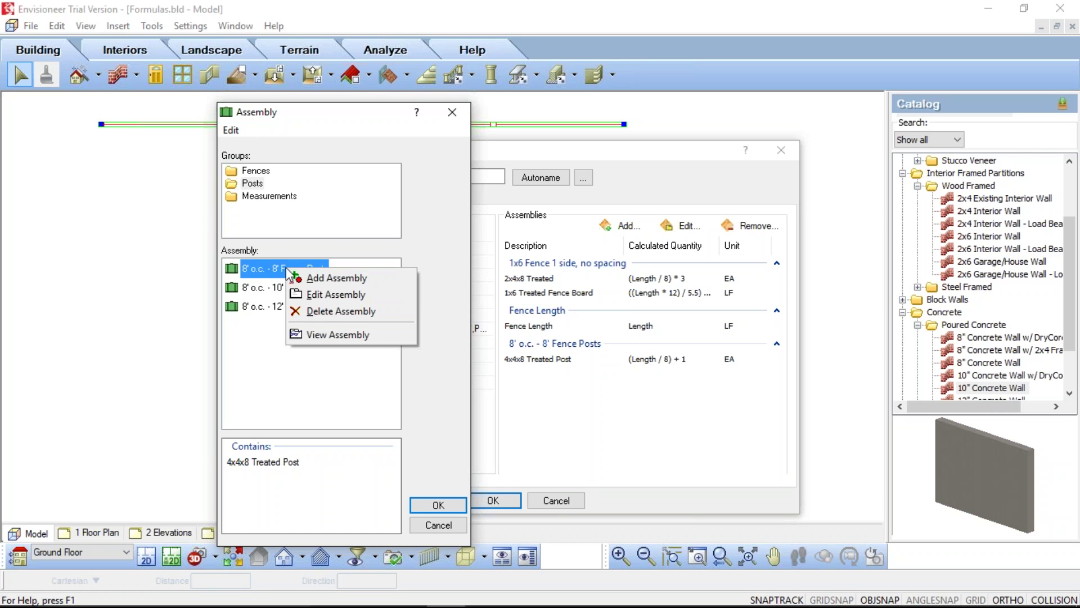
left_click(326, 292)
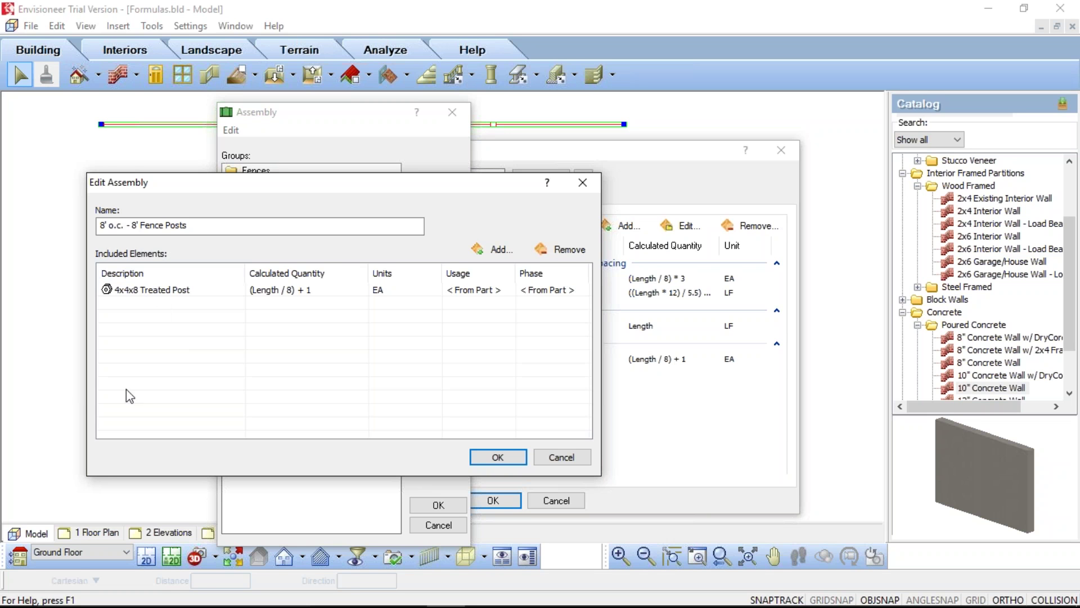
left_click(279, 290)
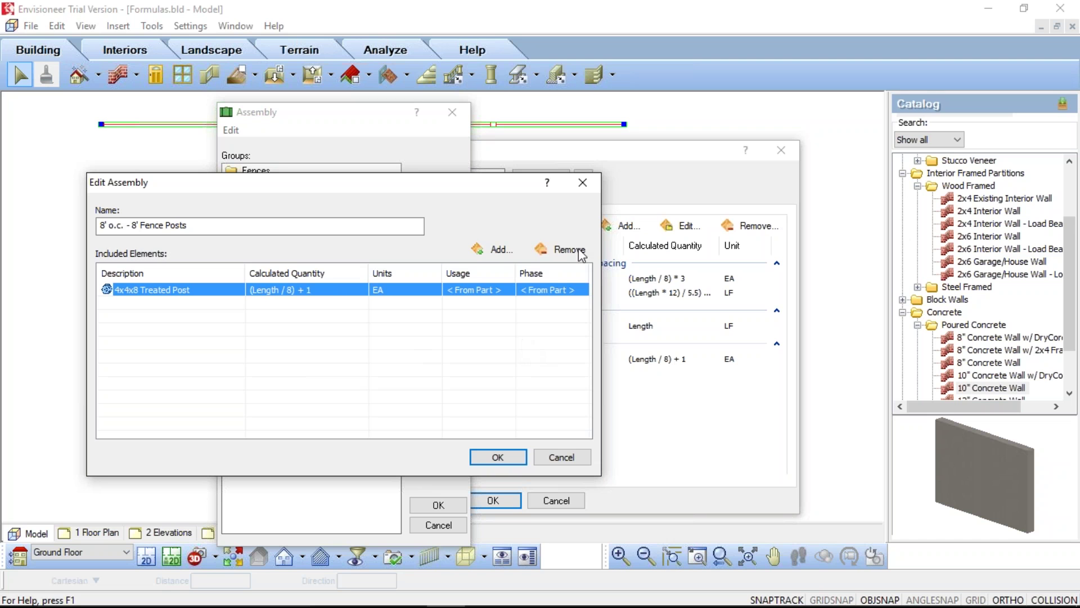
left_click(331, 289)
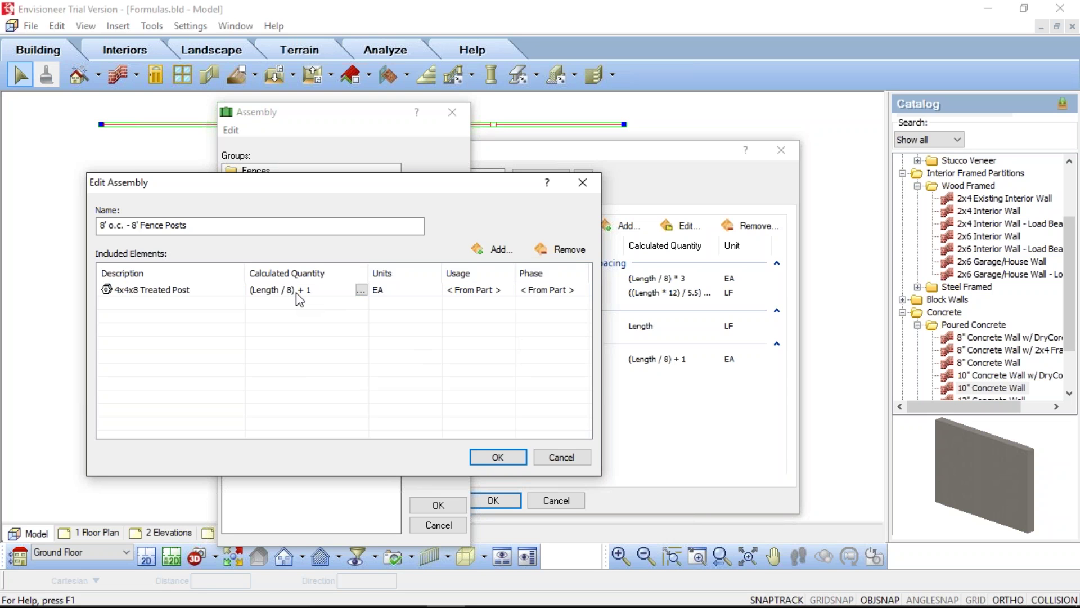
left_click(362, 290)
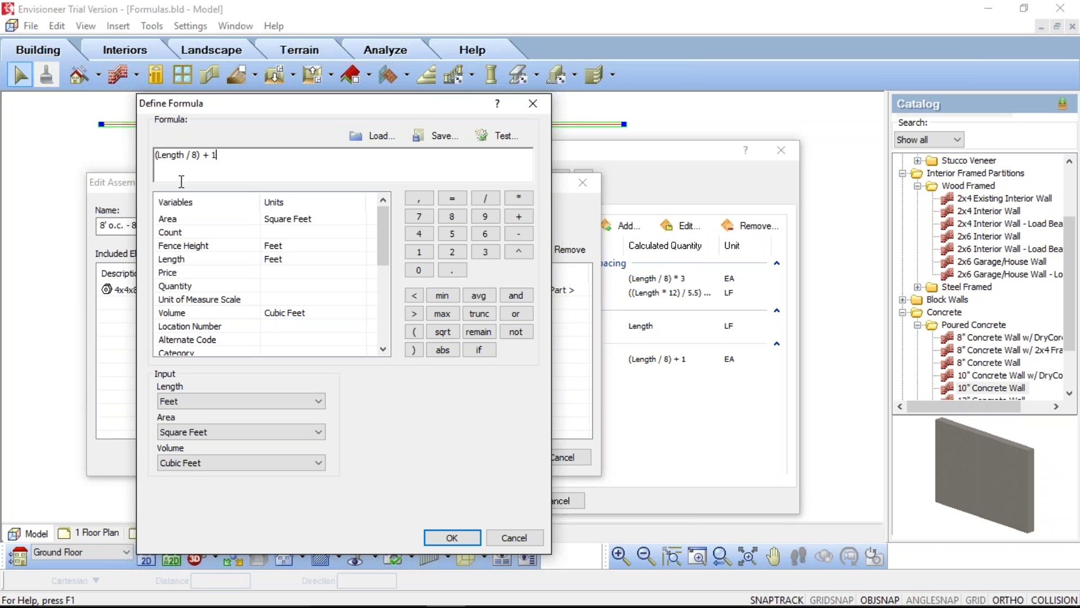
left_click_drag(231, 106, 233, 158)
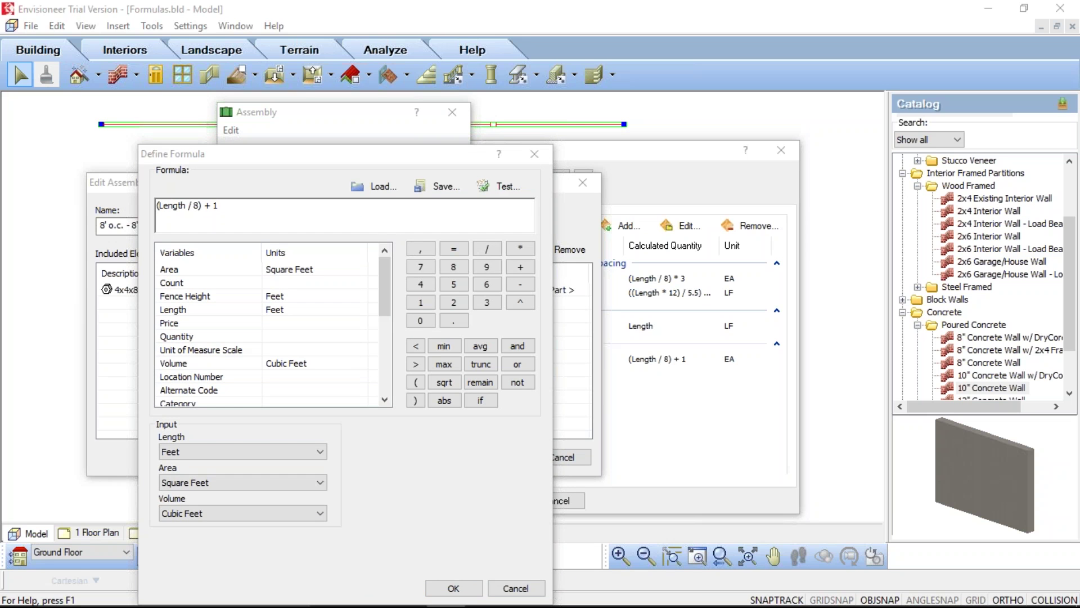
mouse_move(209, 270)
left_mouse_down()
mouse_move(232, 270)
mouse_move(230, 283)
left_mouse_up()
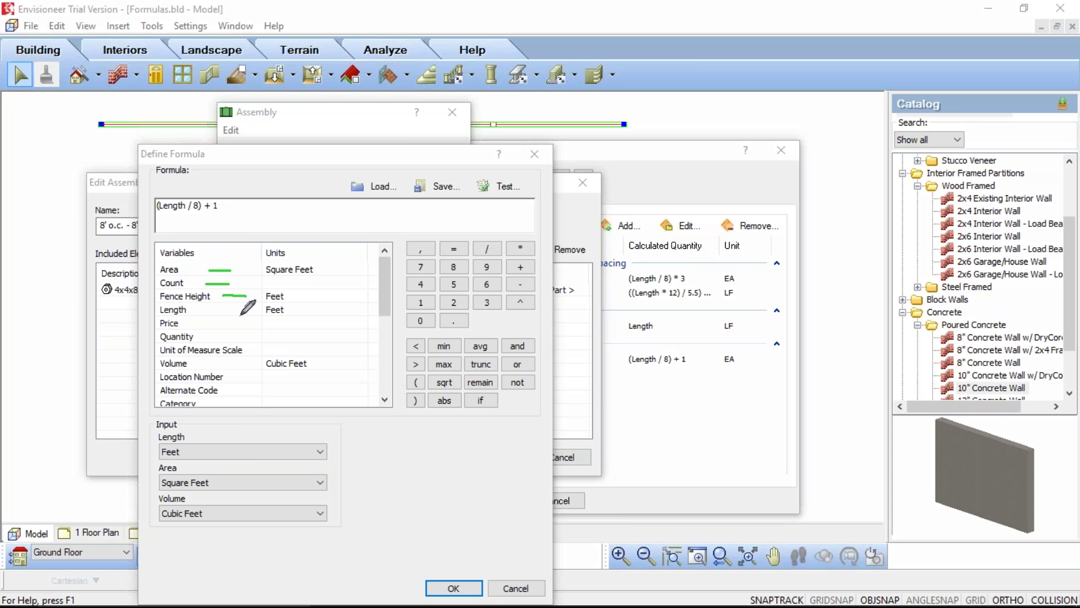
mouse_move(223, 296)
left_mouse_down()
mouse_move(249, 295)
mouse_move(236, 310)
left_mouse_up()
left_click_drag(615, 150, 729, 151)
left_click_drag(810, 149, 848, 151)
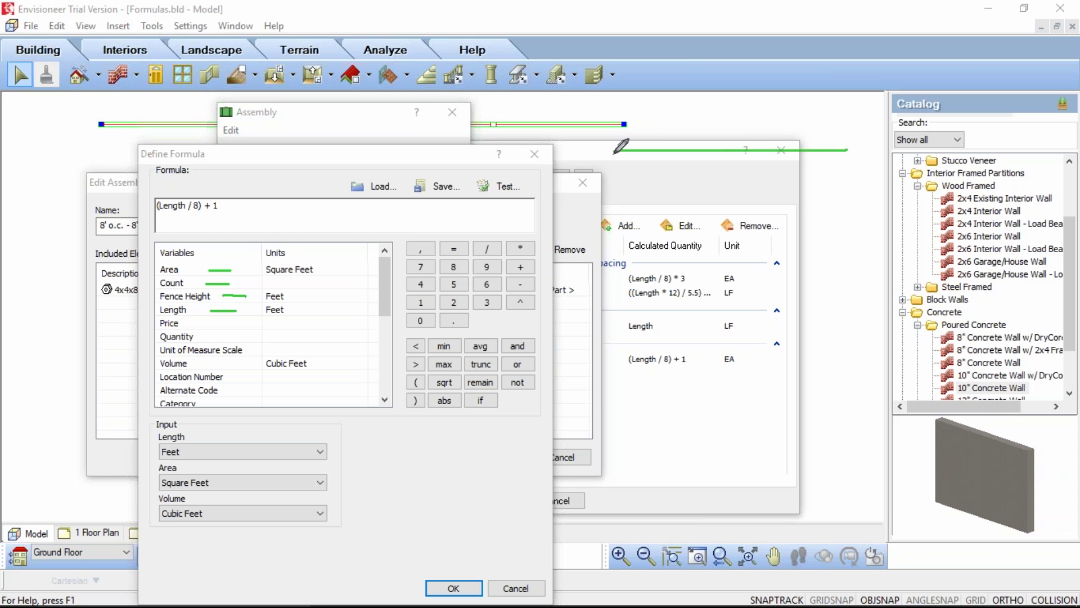
mouse_move(616, 147)
left_mouse_down()
mouse_move(619, 156)
mouse_move(615, 145)
mouse_move(732, 160)
mouse_move(845, 145)
left_mouse_up()
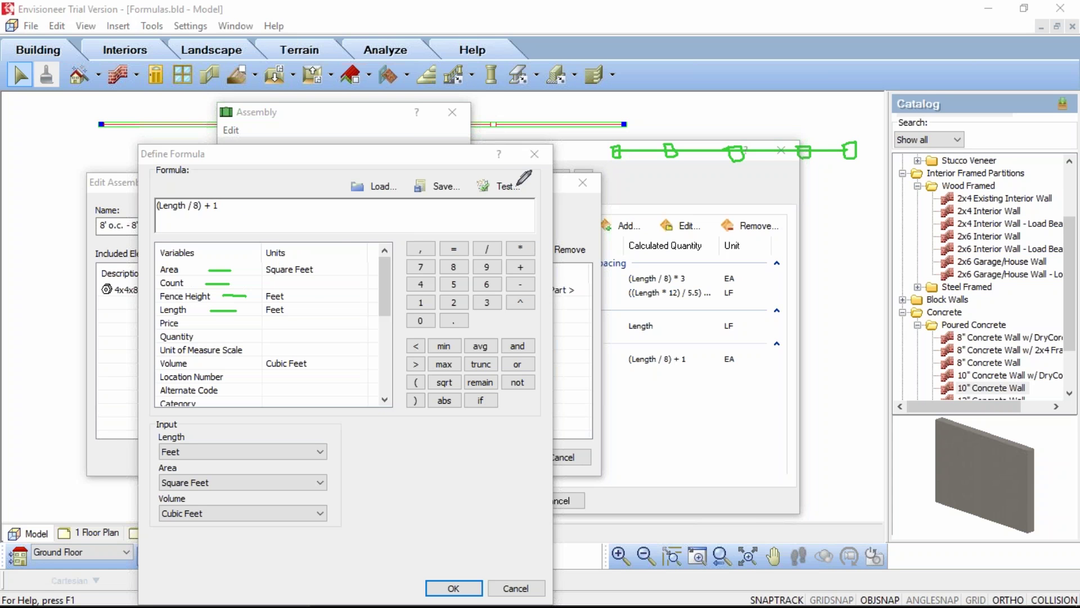
mouse_move(505, 170)
left_mouse_down()
mouse_move(478, 194)
mouse_move(524, 186)
mouse_move(508, 169)
left_mouse_up()
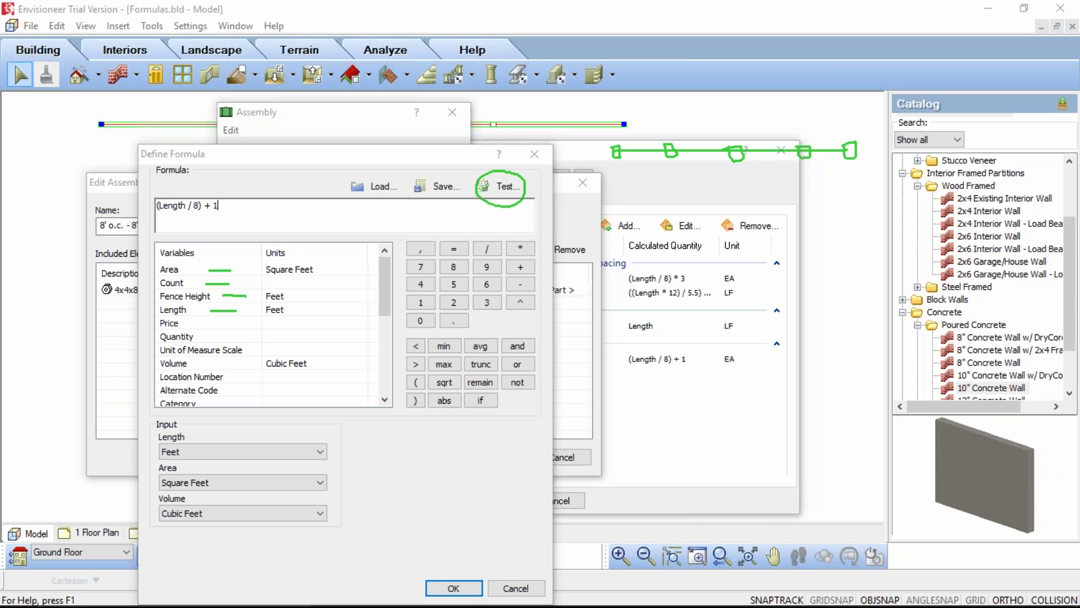
Test the fence post formula with a Length of 32, refresh the calculation, and close the test.
left_click(505, 188)
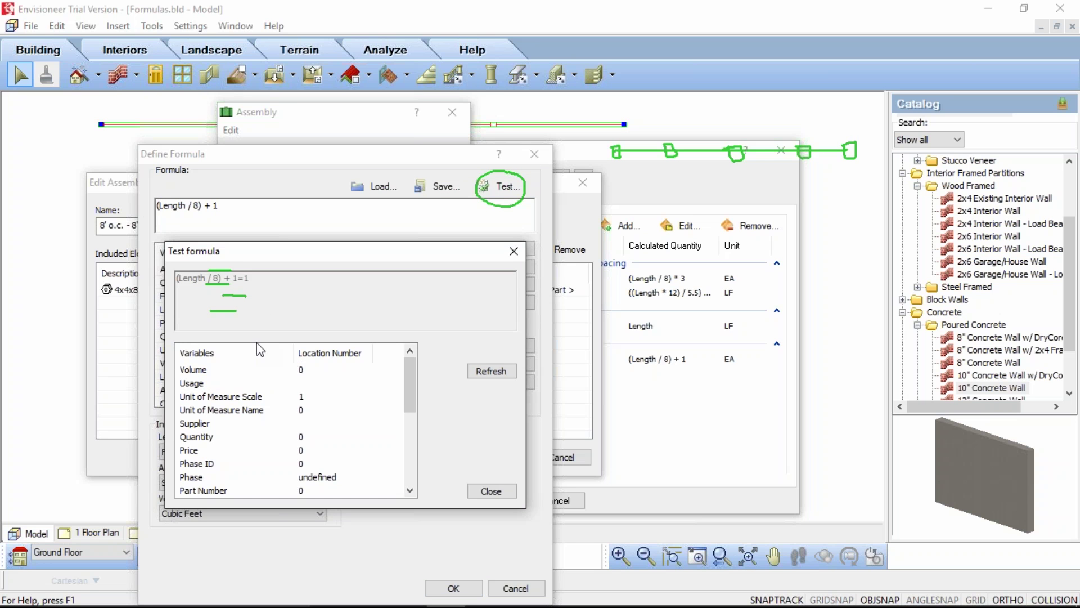
scroll(410, 380, "down", 1)
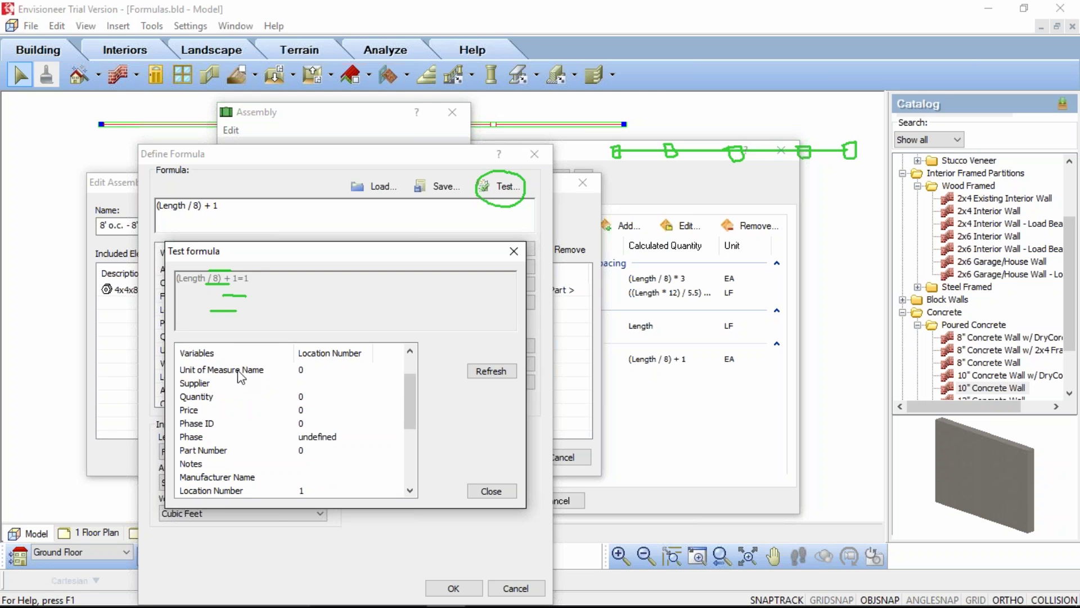
left_click_drag(411, 393, 411, 445)
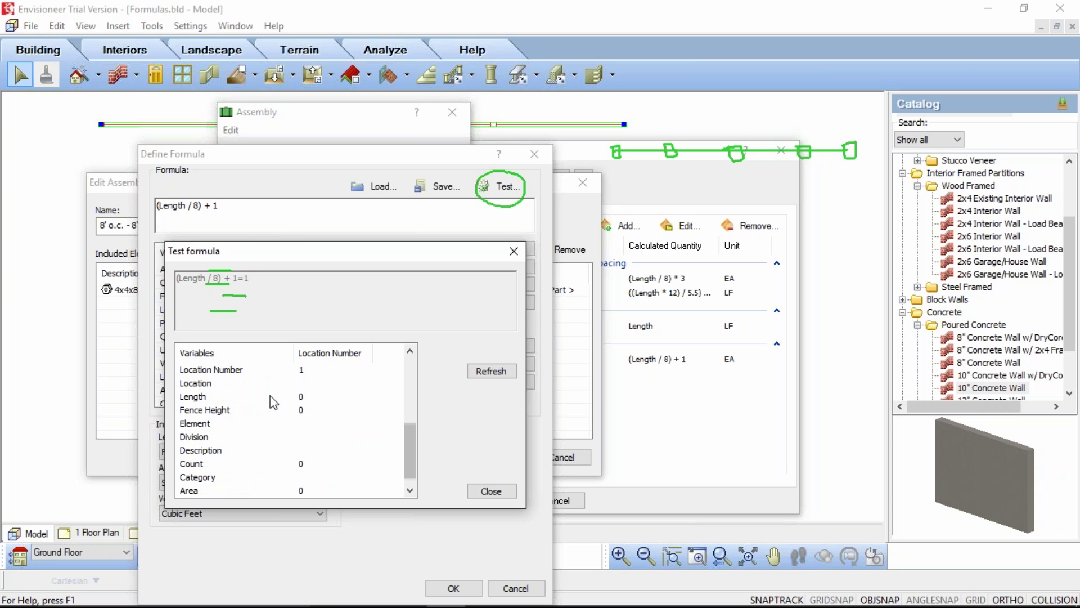
left_click(315, 396)
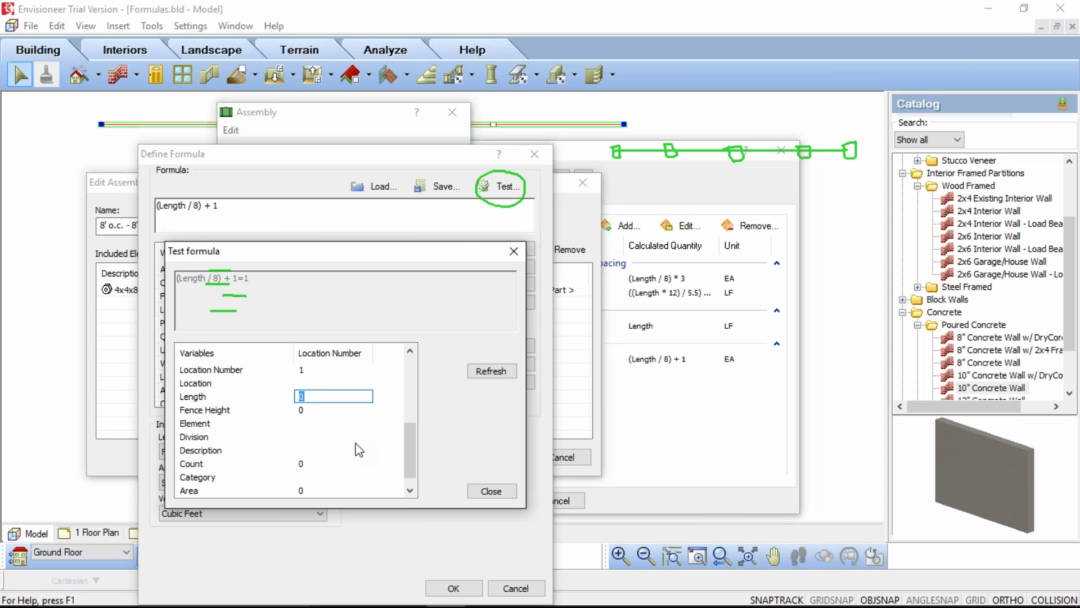
type("32")
key("Return")
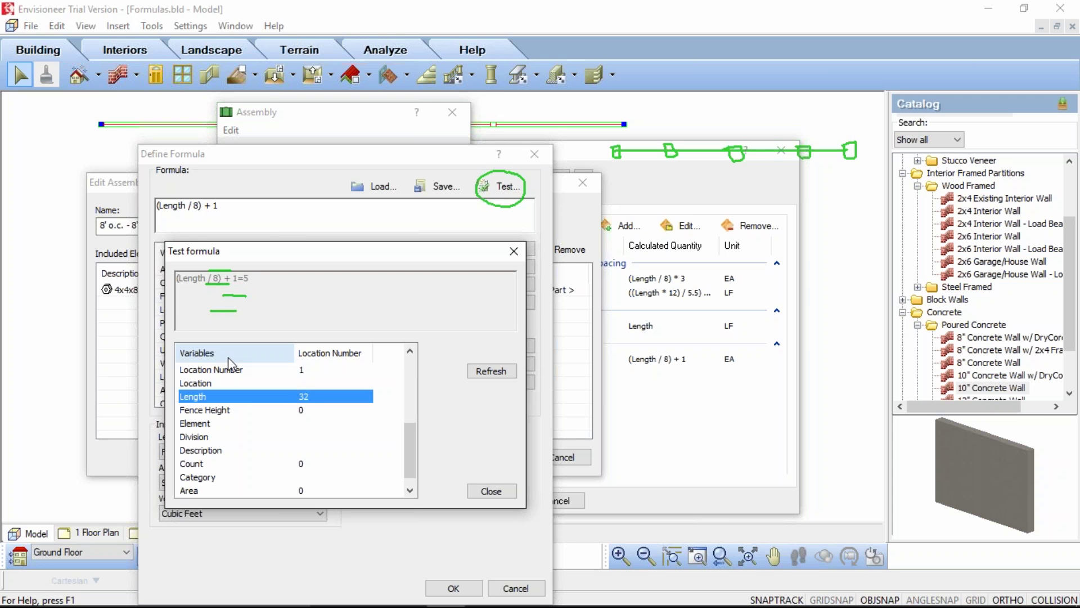
left_click(489, 370)
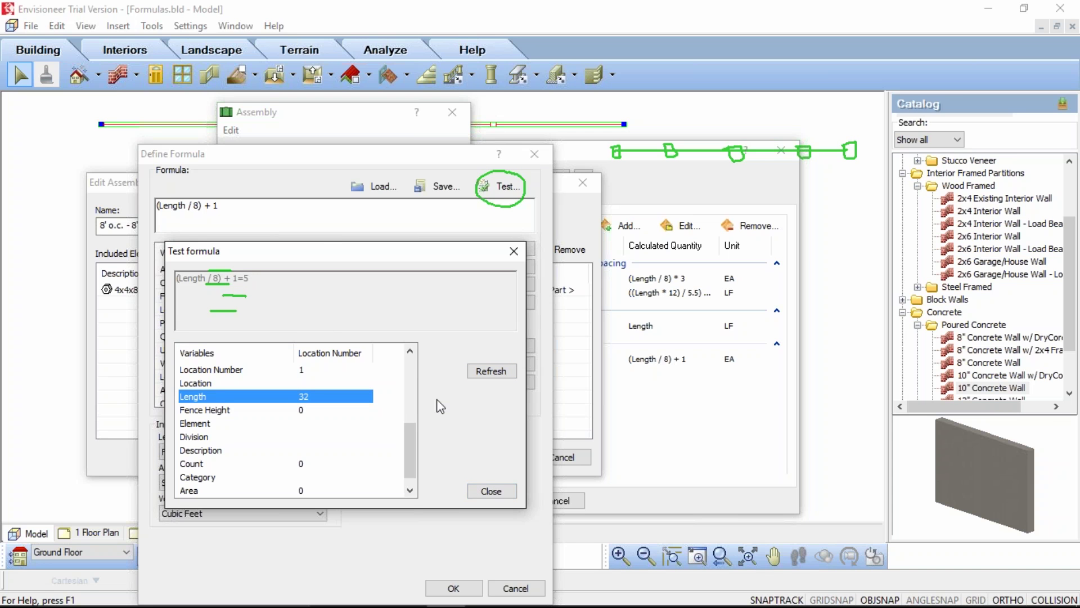
left_click(491, 491)
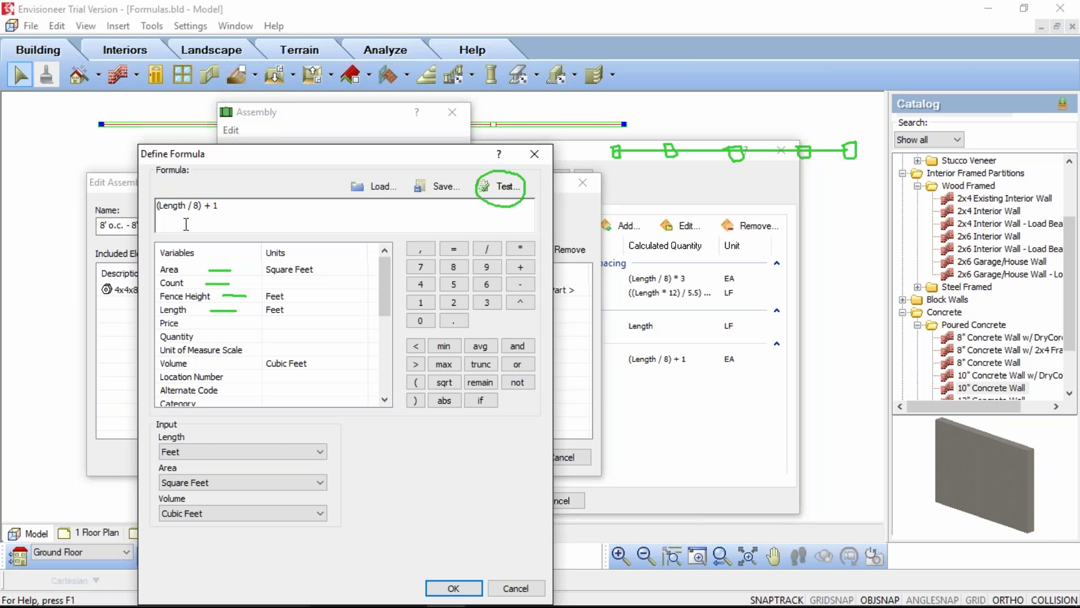
Reopen the formula test, check the Length entry among the variables, and close the test.
left_click(501, 186)
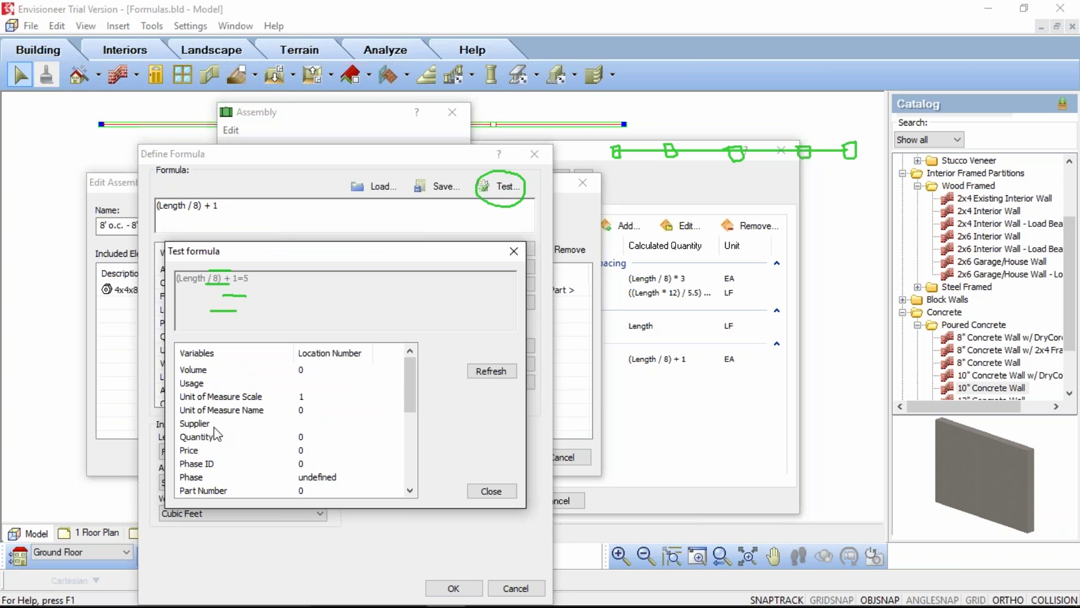
left_click_drag(411, 393, 419, 441)
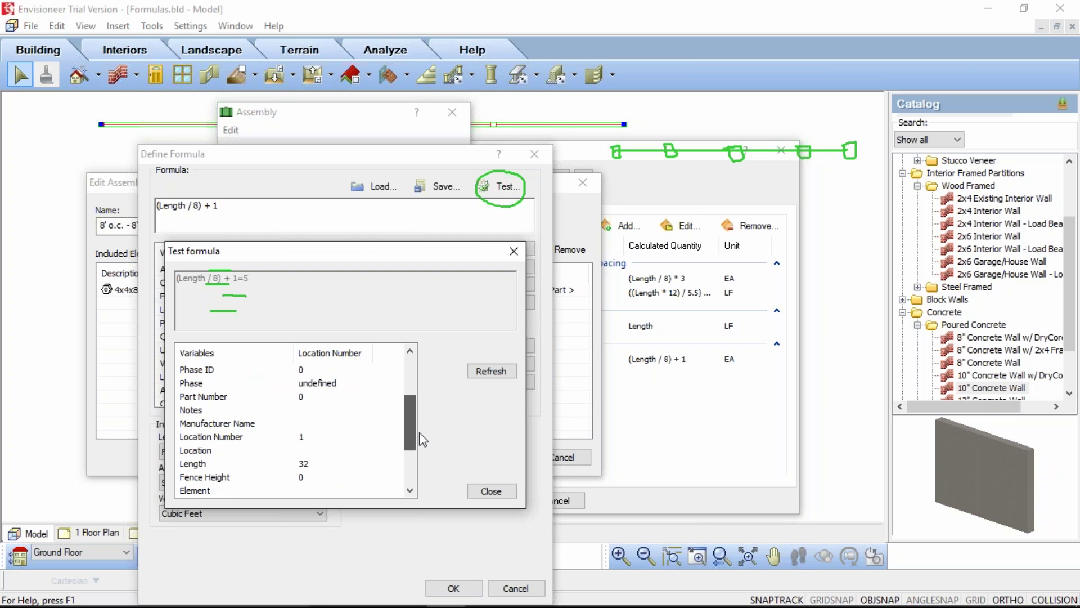
left_click_drag(298, 475, 235, 478)
left_click(492, 492)
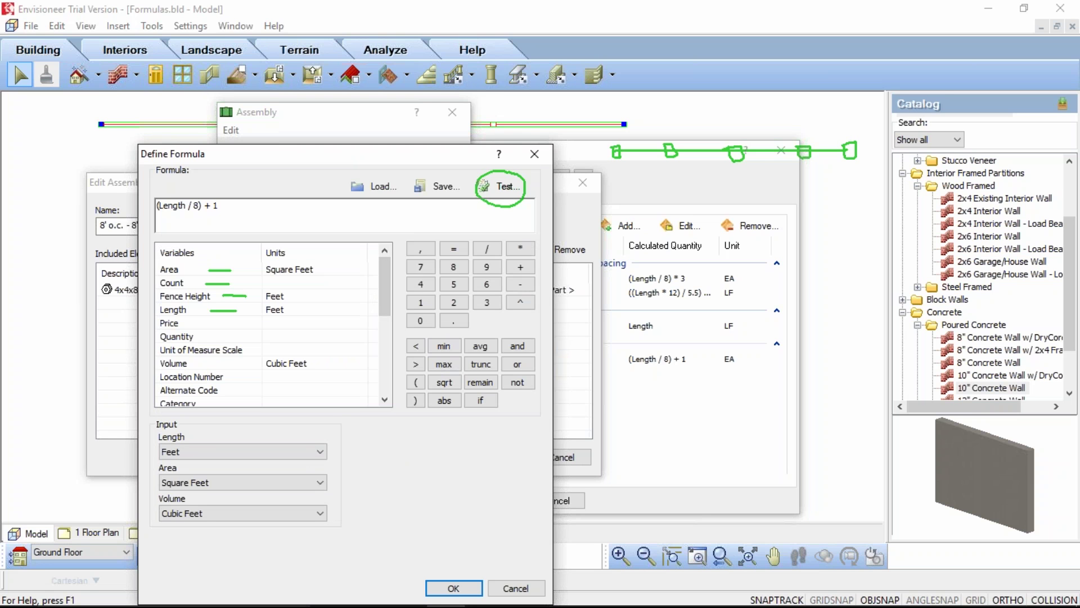
key("Escape")
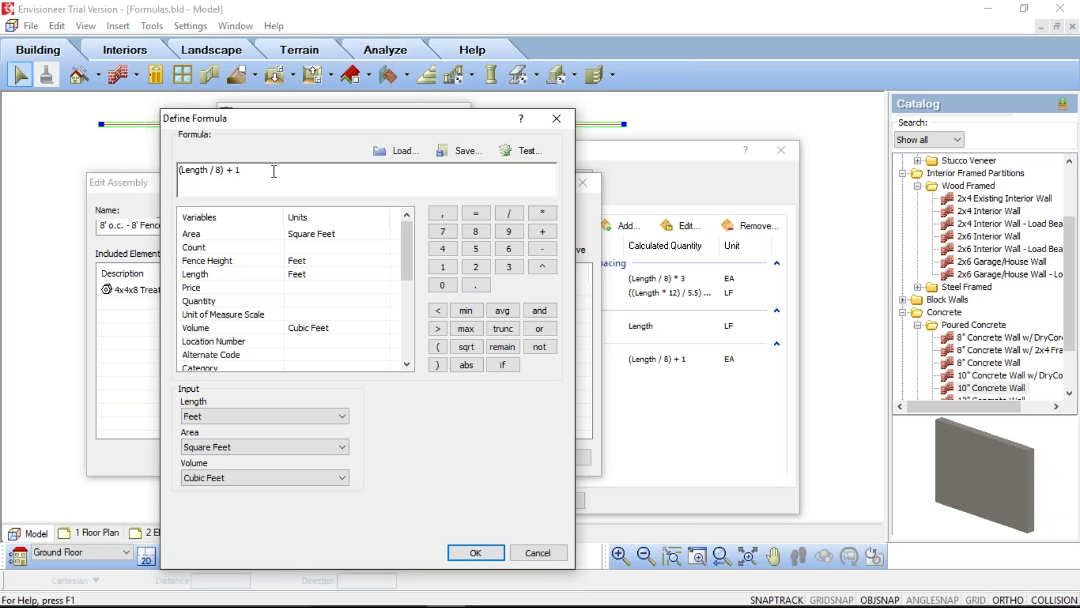
Try appending 45*12 to the end of the fence post formula and delete the addition.
left_click(476, 250)
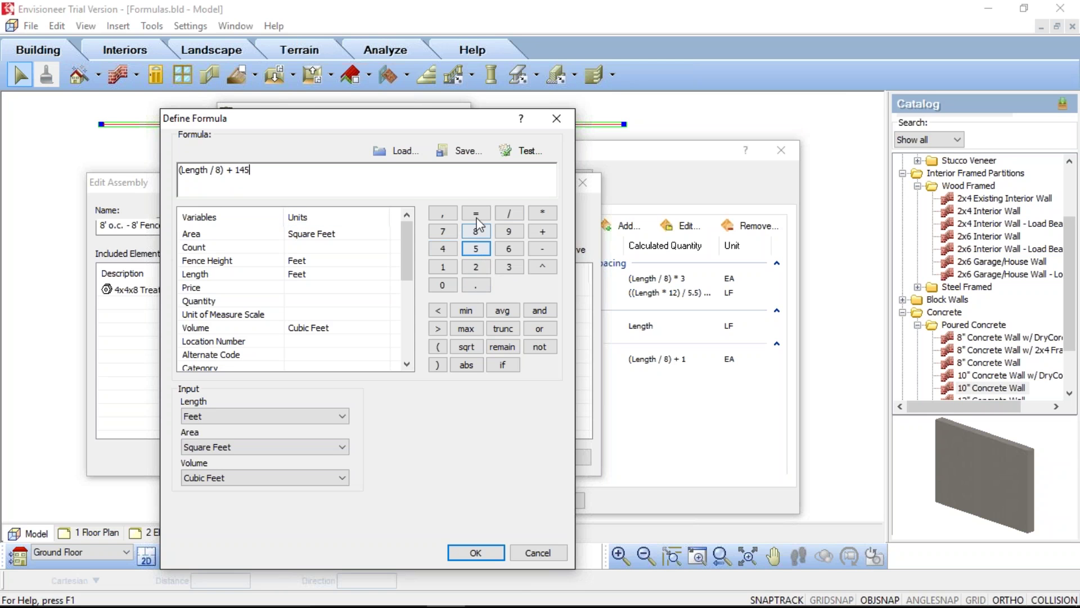
left_click(542, 213)
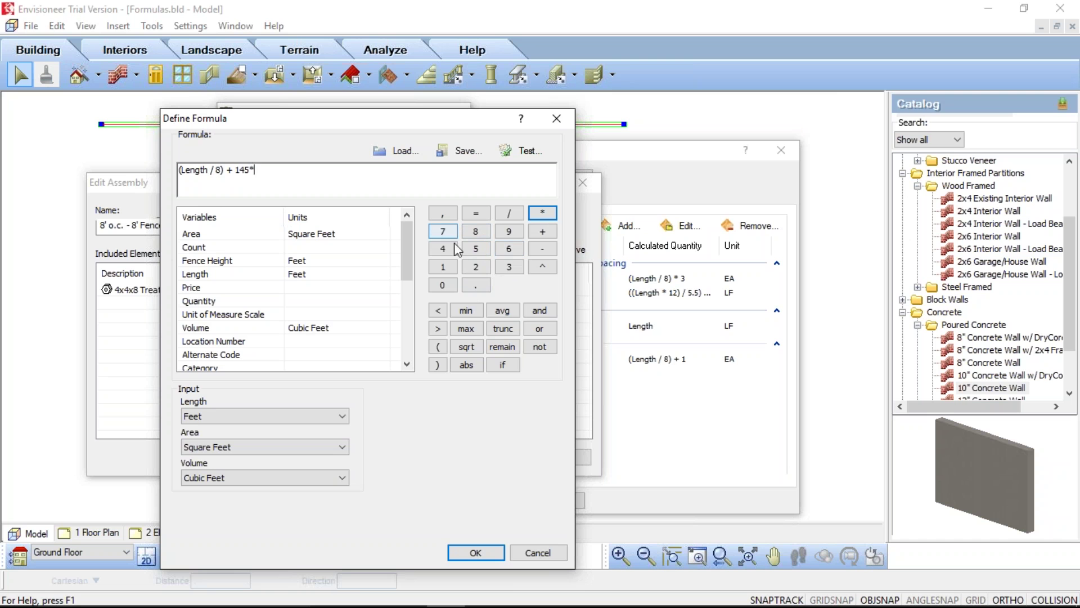
left_click(445, 265)
left_click(476, 269)
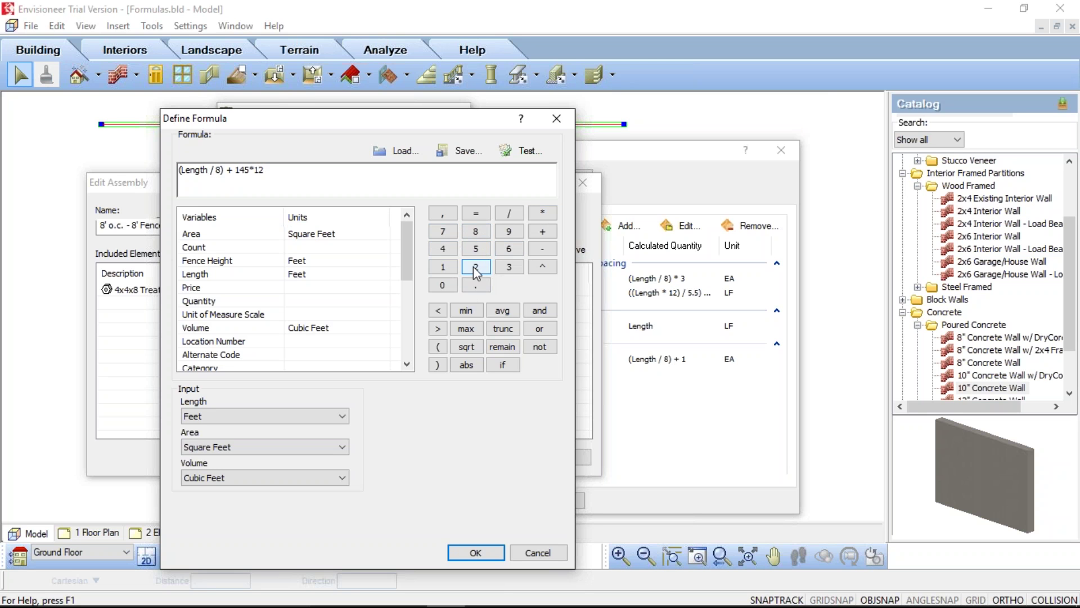
key("BackSpace")
key("BackSpace")
key("BackSpace")
key("BackSpace")
key("BackSpace")
type("45*12")
key("BackSpace")
key("BackSpace")
key("BackSpace")
key("BackSpace")
key("BackSpace")
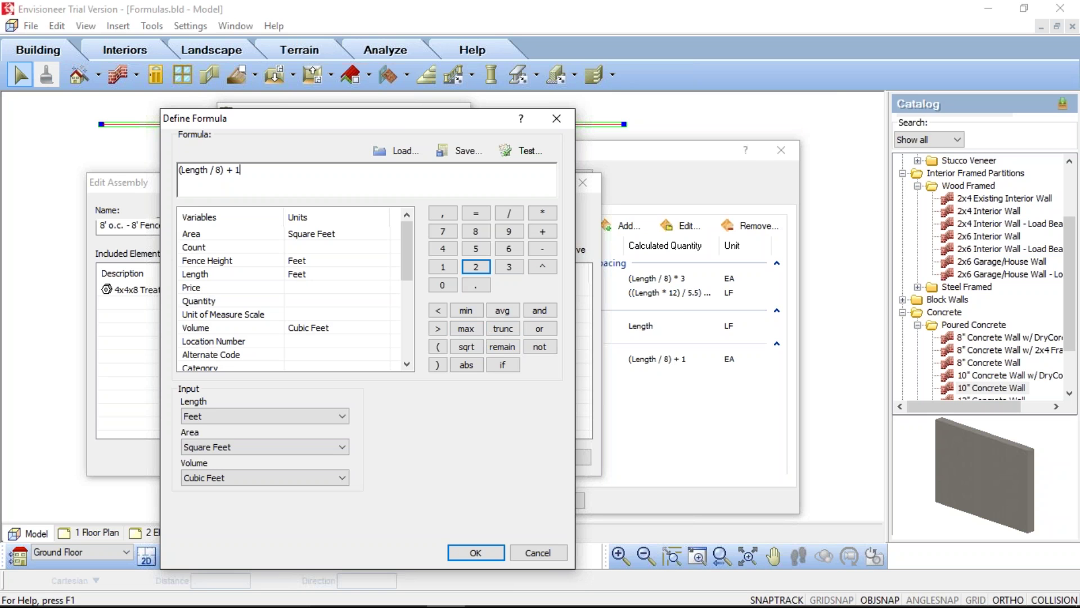
Replace the whole post formula by rebuilding it from the Length variable as (Length / 8) + 1.
key("ctrl+shift+Left")
key("ctrl+shift+Left")
key("ctrl+shift+Left")
key("ctrl+shift+Left")
key("ctrl+shift+Left")
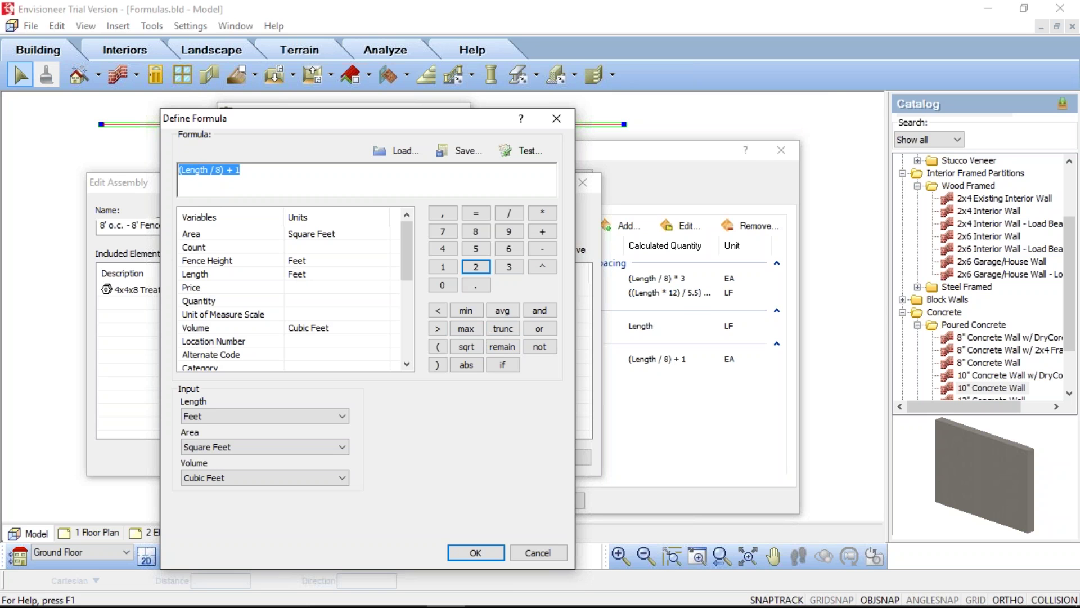
double_click(195, 274)
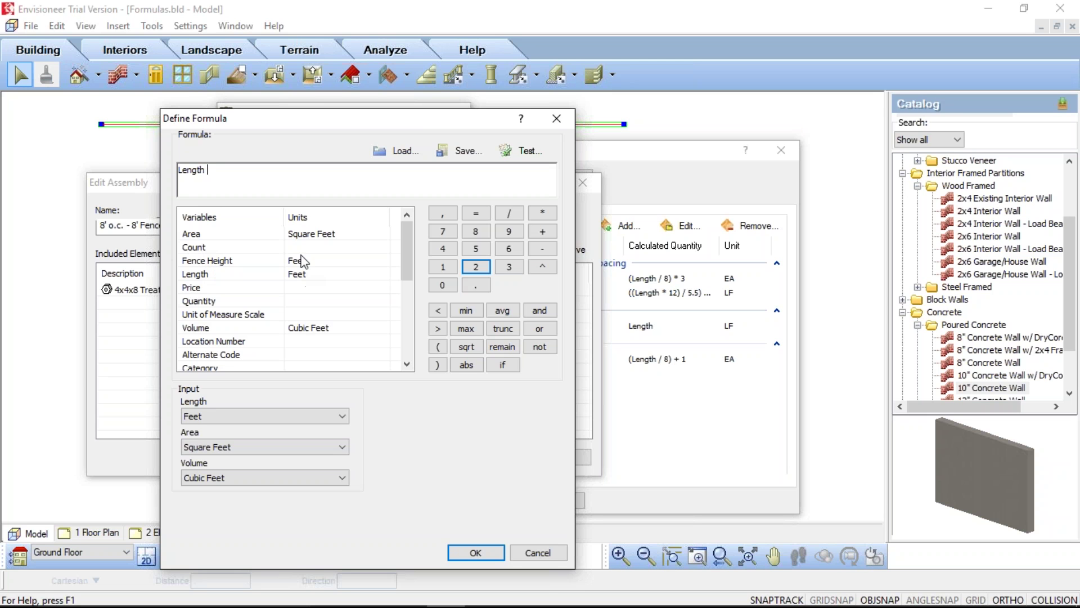
type("/")
left_click(472, 231)
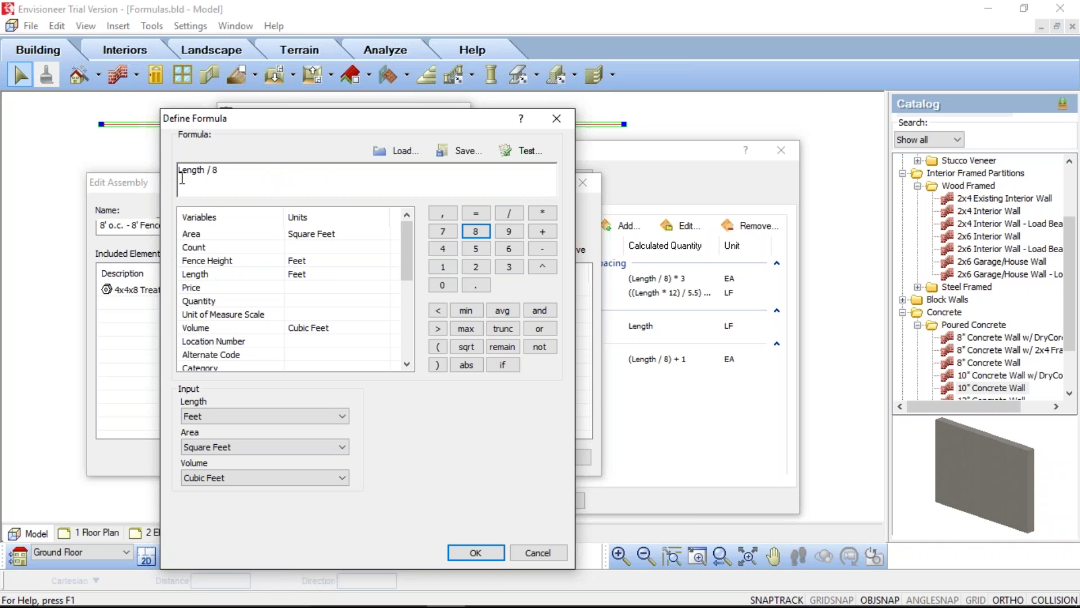
type(")")
key("ctrl+a")
key("Home")
type("(")
left_click(233, 170)
type("+ 1")
double_click(218, 170)
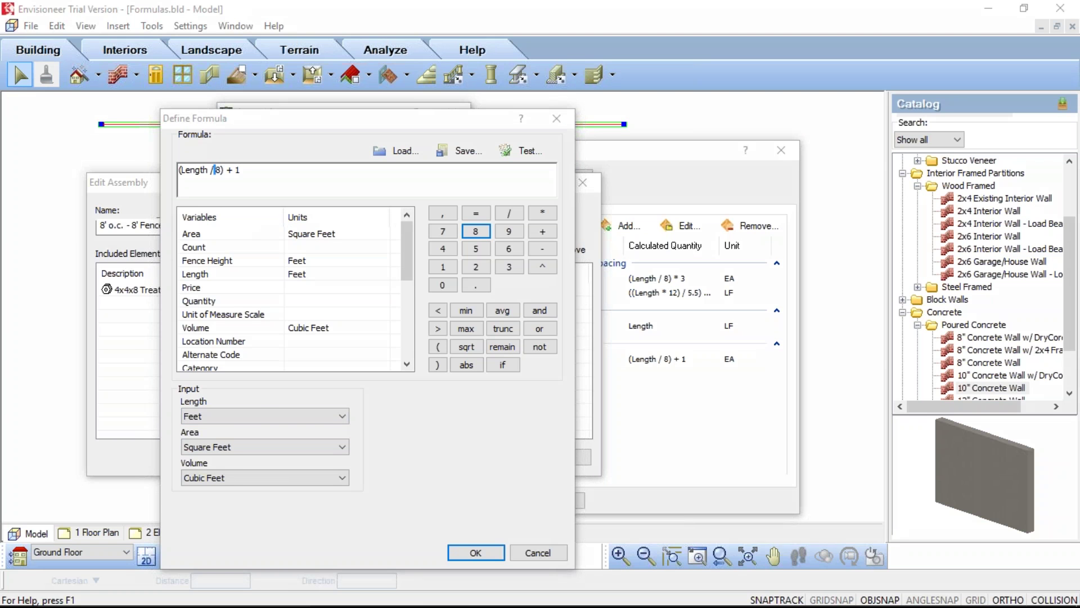
left_click_drag(179, 415, 287, 415)
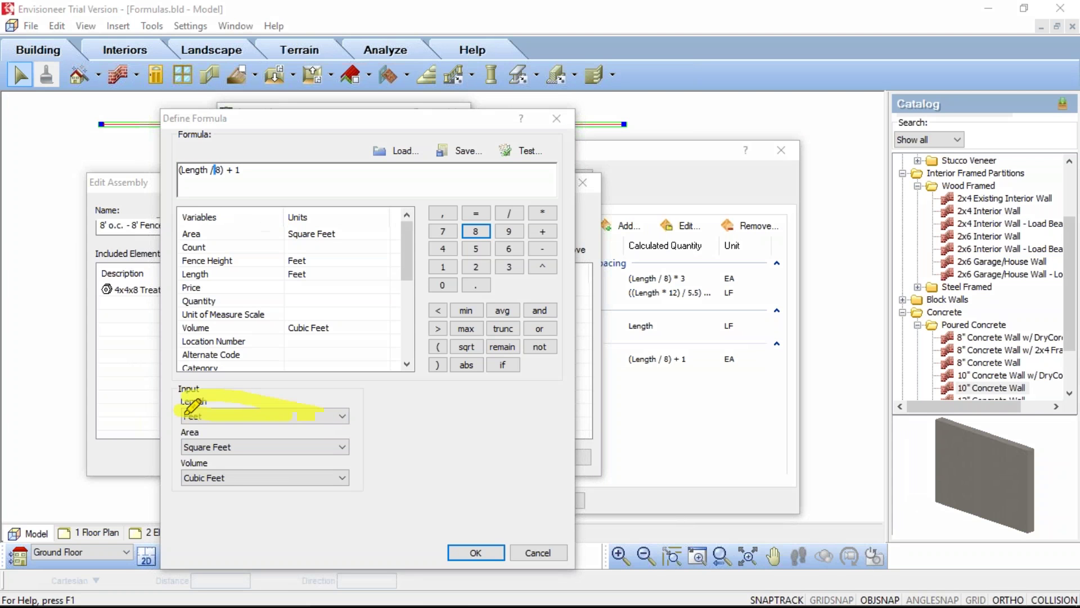
left_click_drag(172, 408, 242, 425)
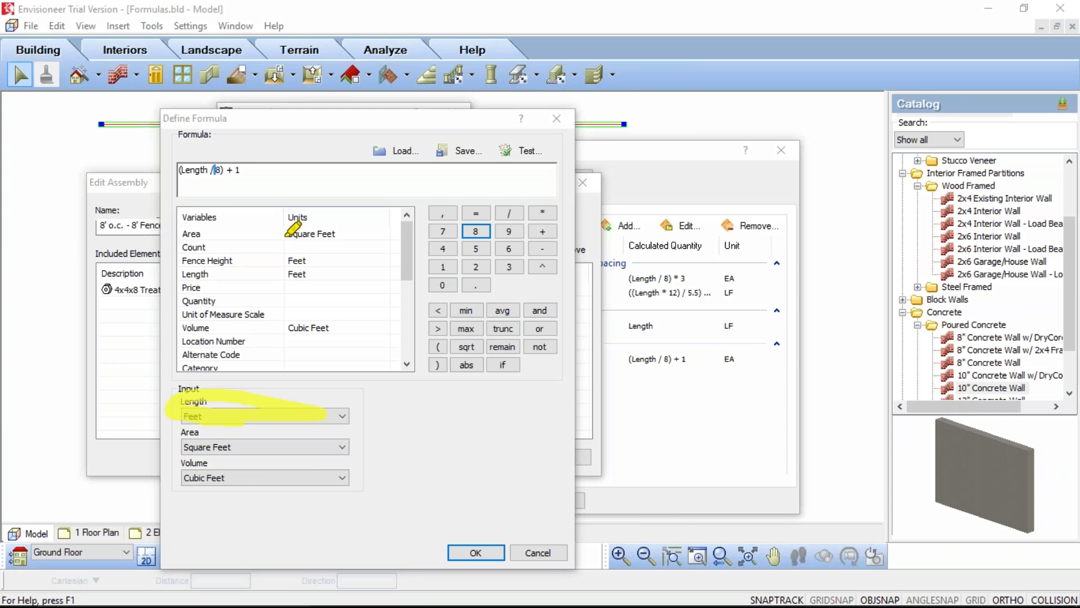
left_click_drag(286, 236, 337, 235)
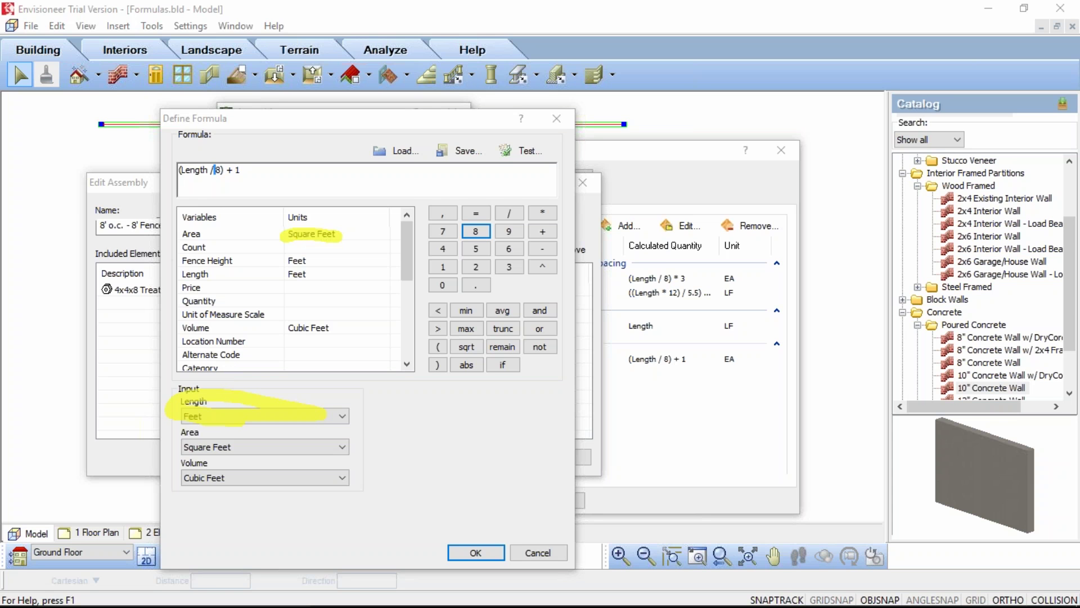
View the available area units, try Inches as the formula's length input unit, and discard the formula changes.
left_click(343, 450)
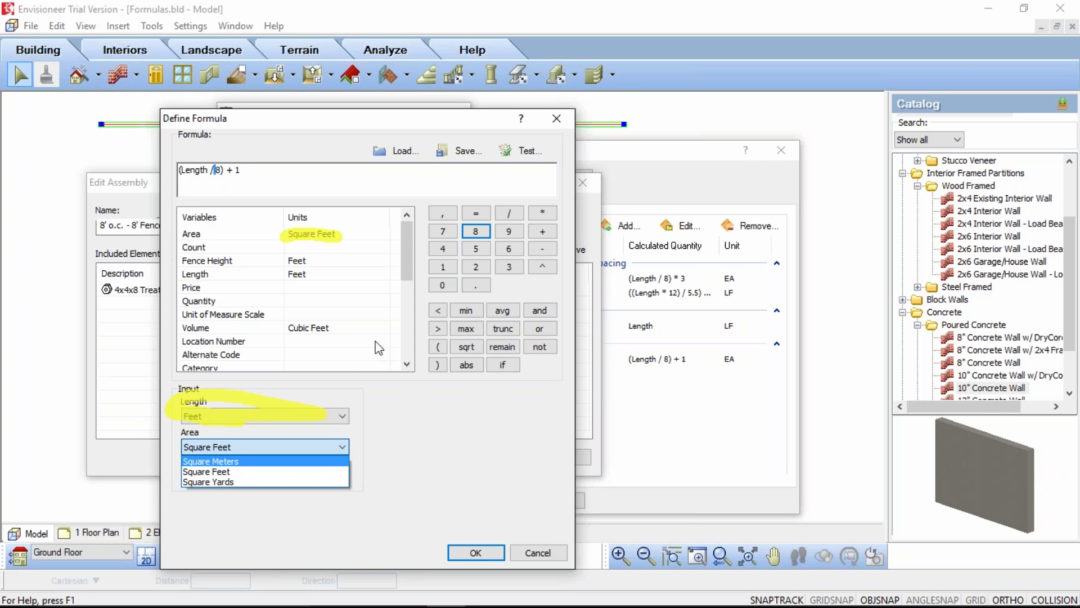
left_click(327, 257)
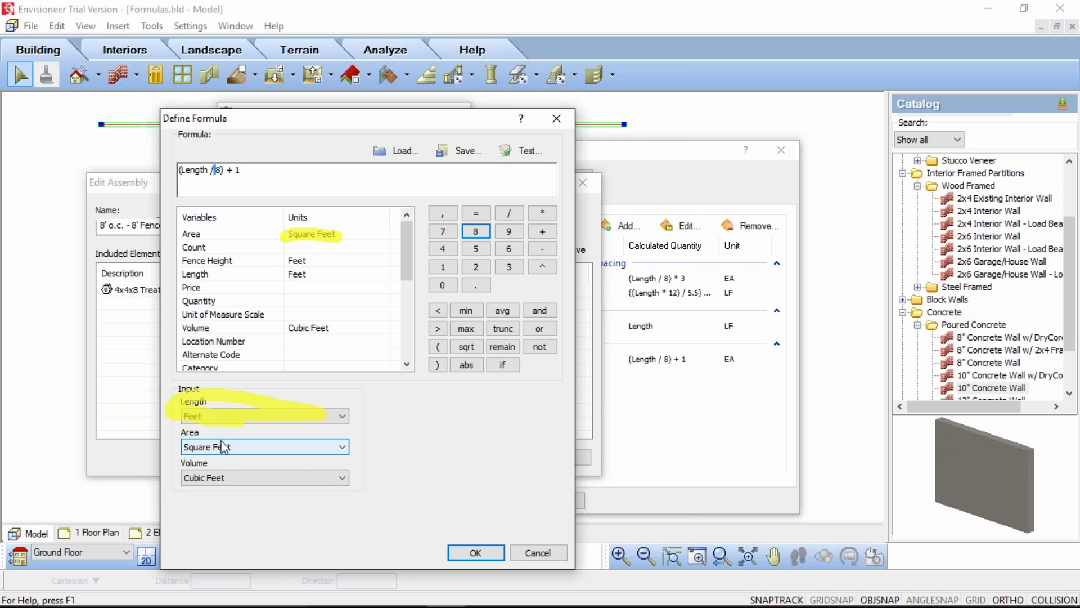
left_click(319, 417)
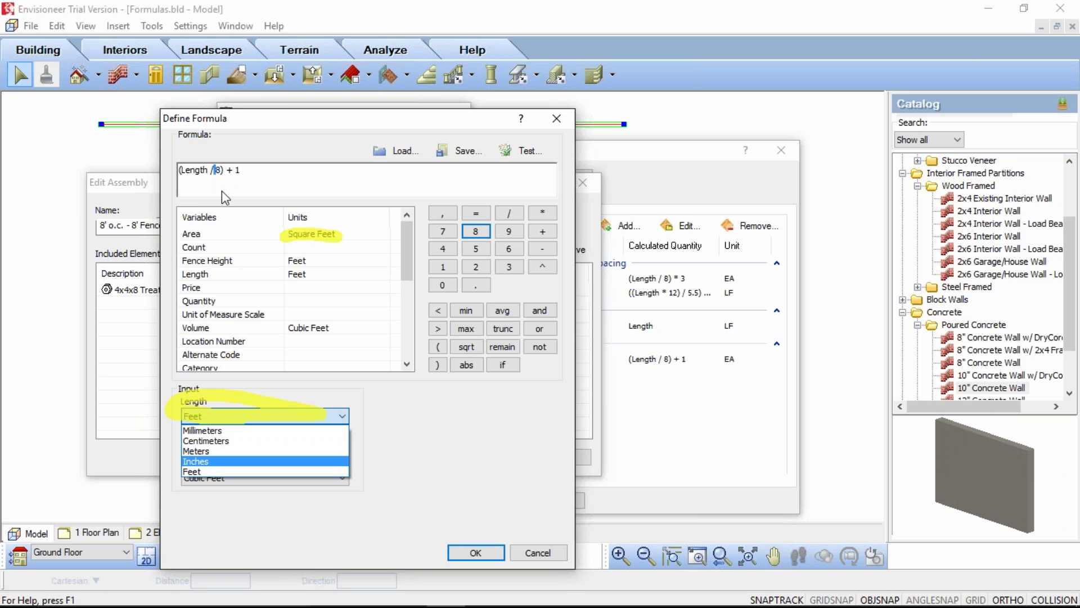
left_click(200, 461)
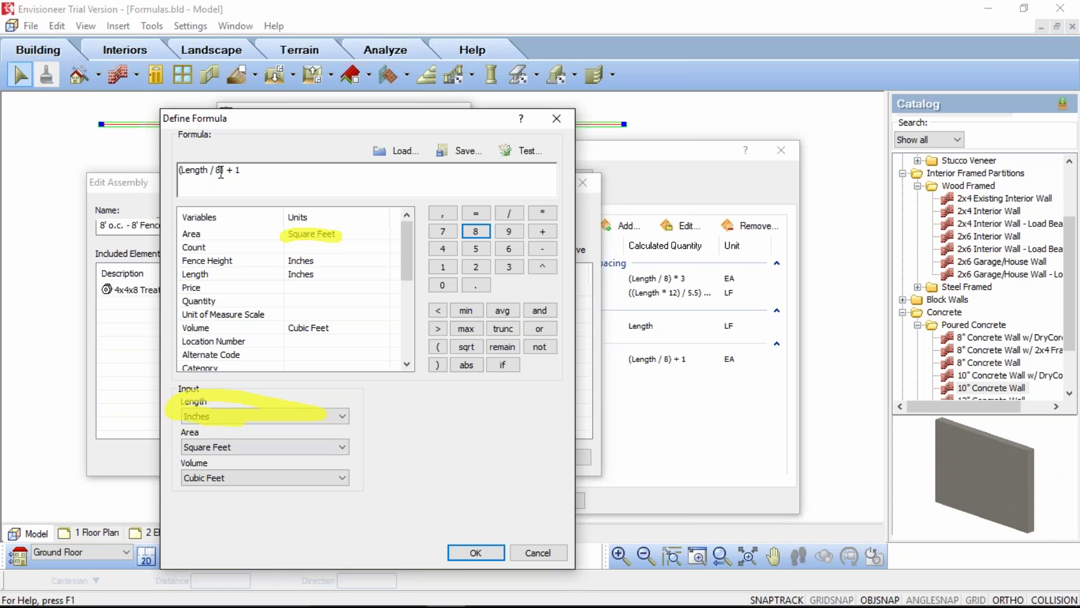
left_click(184, 170)
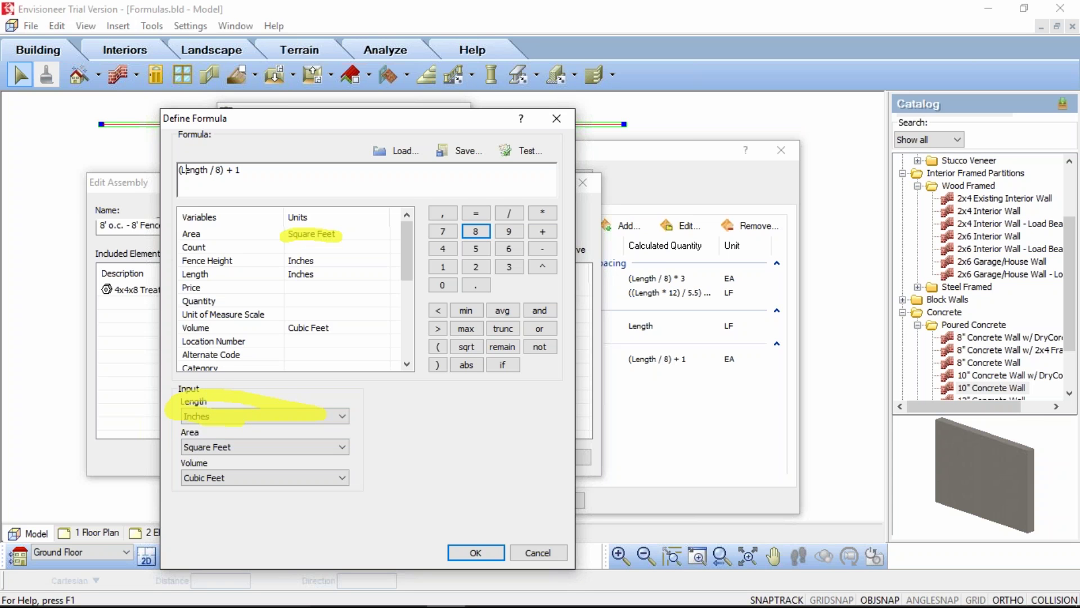
left_click(535, 553)
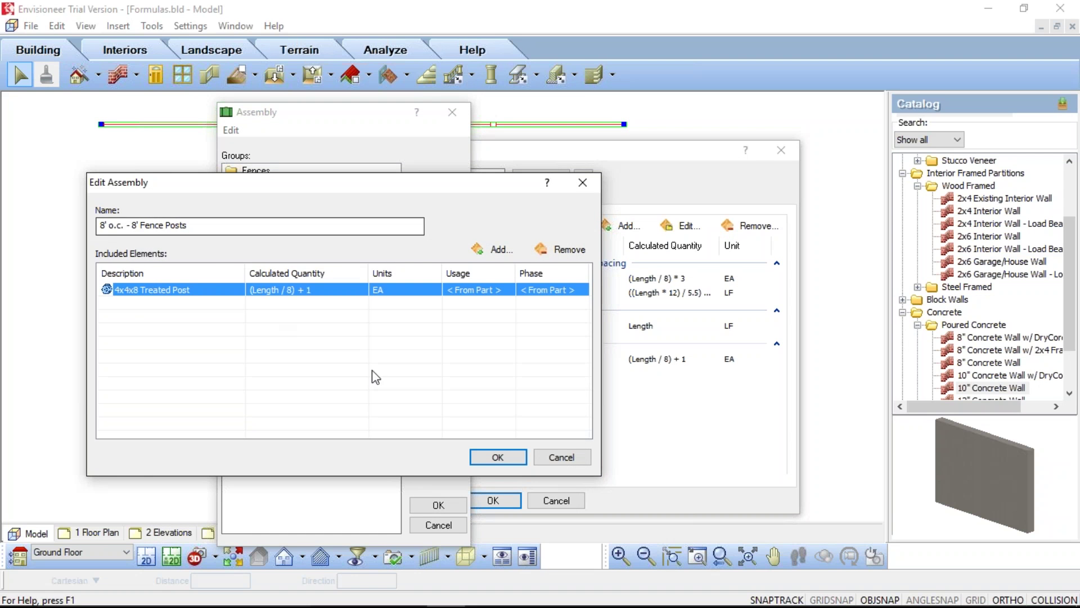
Close the fence post assembly and open the 1x6 Fence 1 side, no spacing assembly for editing.
left_click(503, 458)
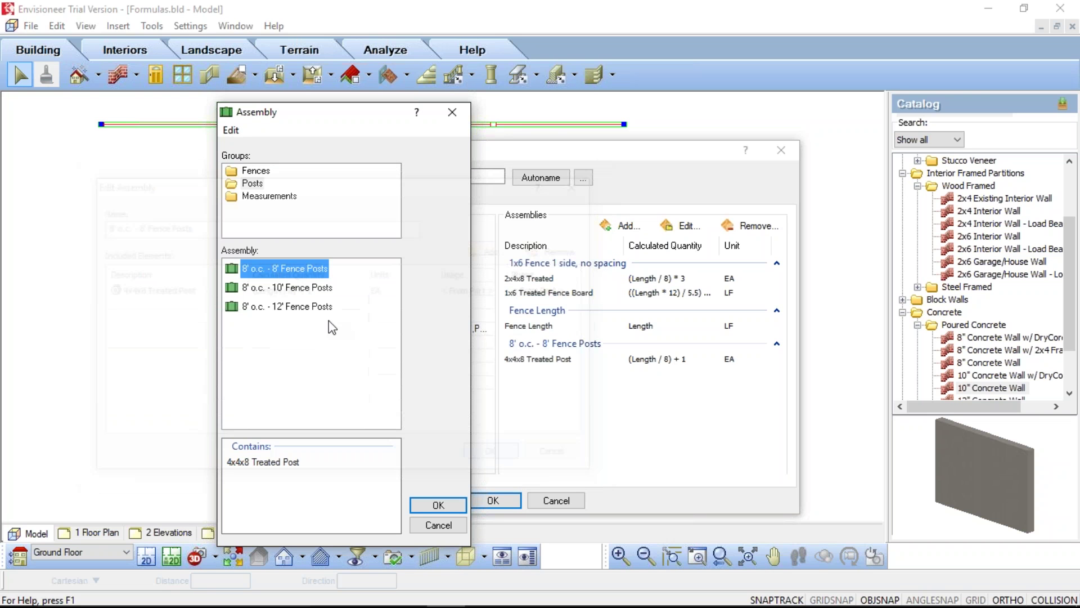
left_click(428, 506)
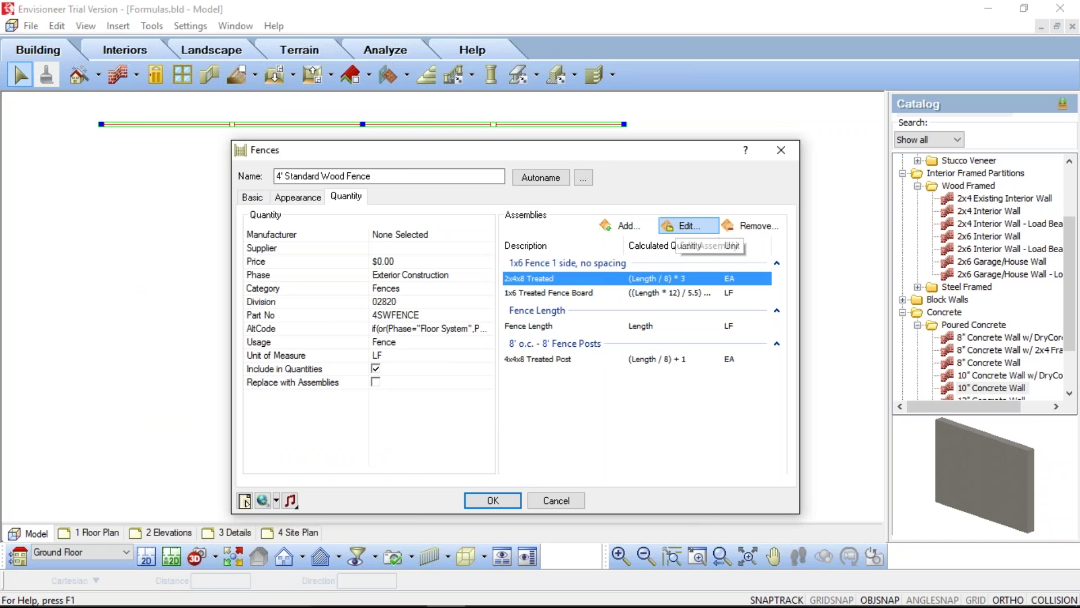
left_click(687, 226)
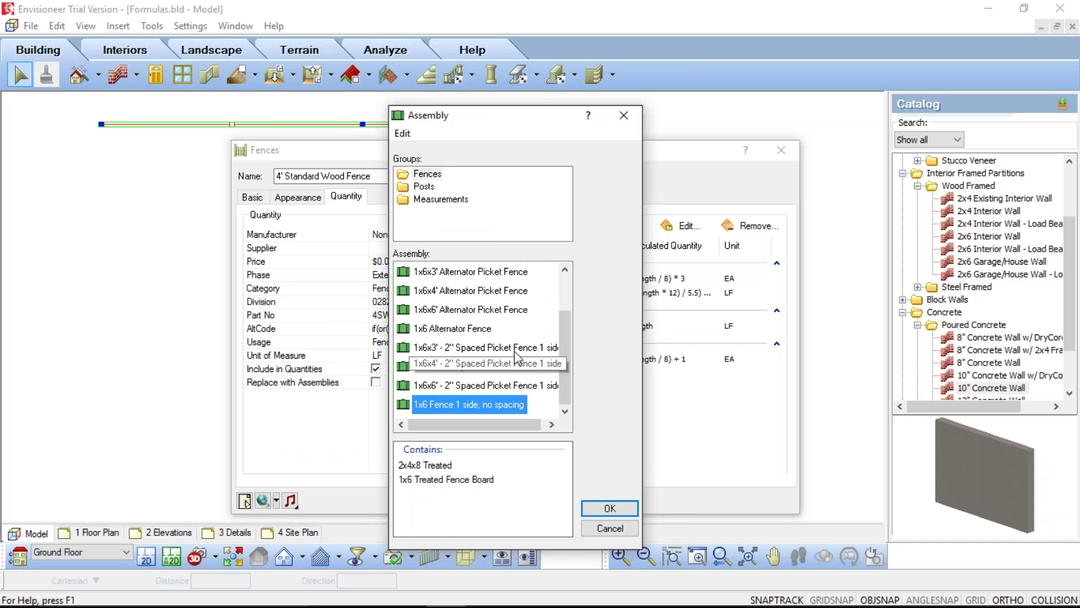
right_click(427, 404)
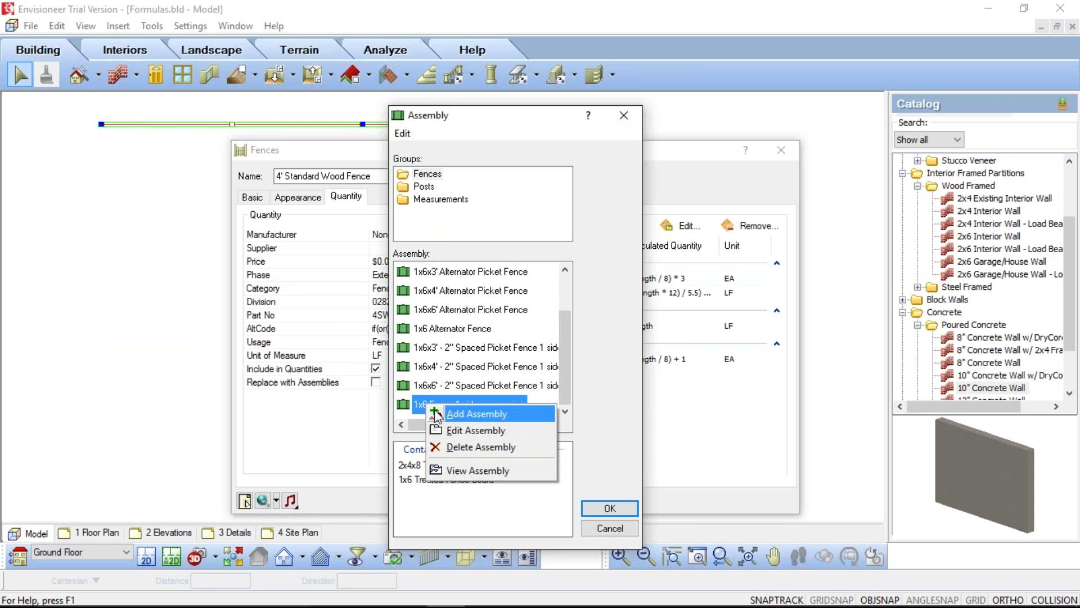
left_click(473, 429)
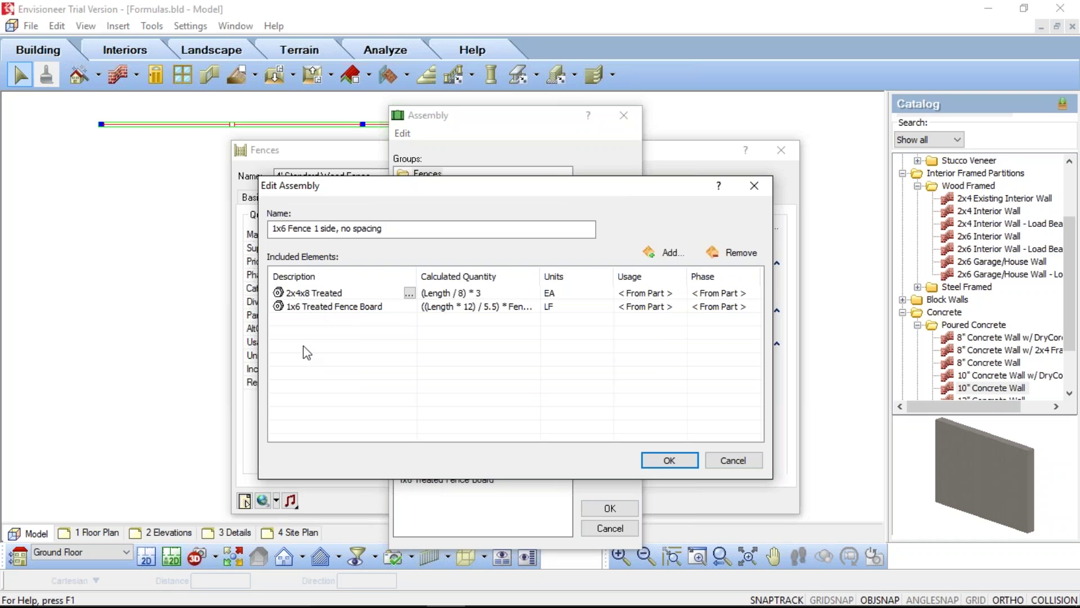
Check the 2x4x8 Treated and 1x6 Treated Fence Board entries and view the 2x4x8 Treated quantity formula.
key("Down")
left_click(325, 295)
left_click(562, 294)
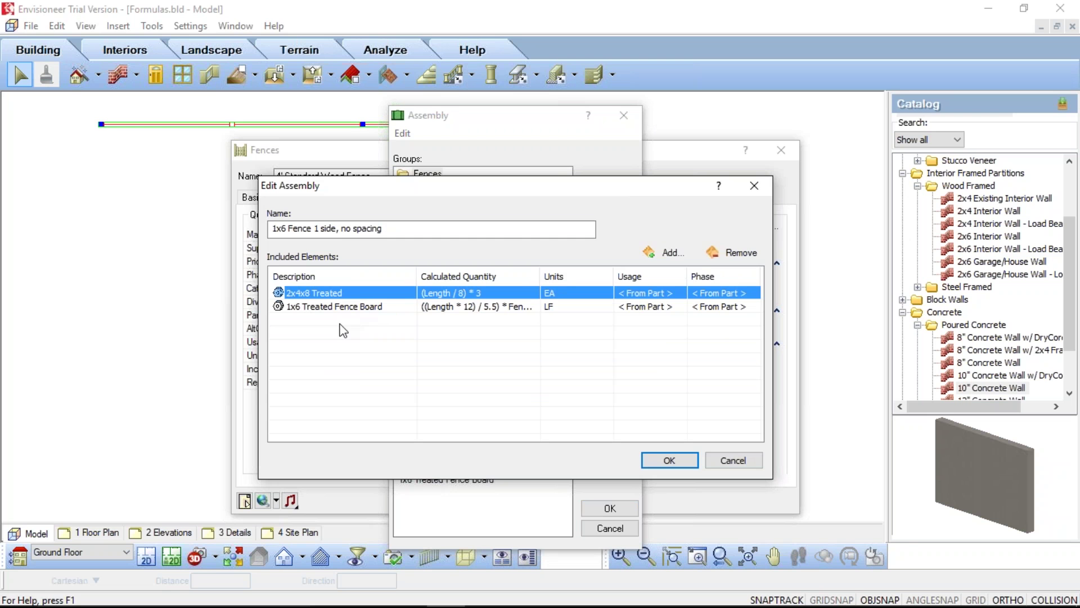
left_click(565, 309)
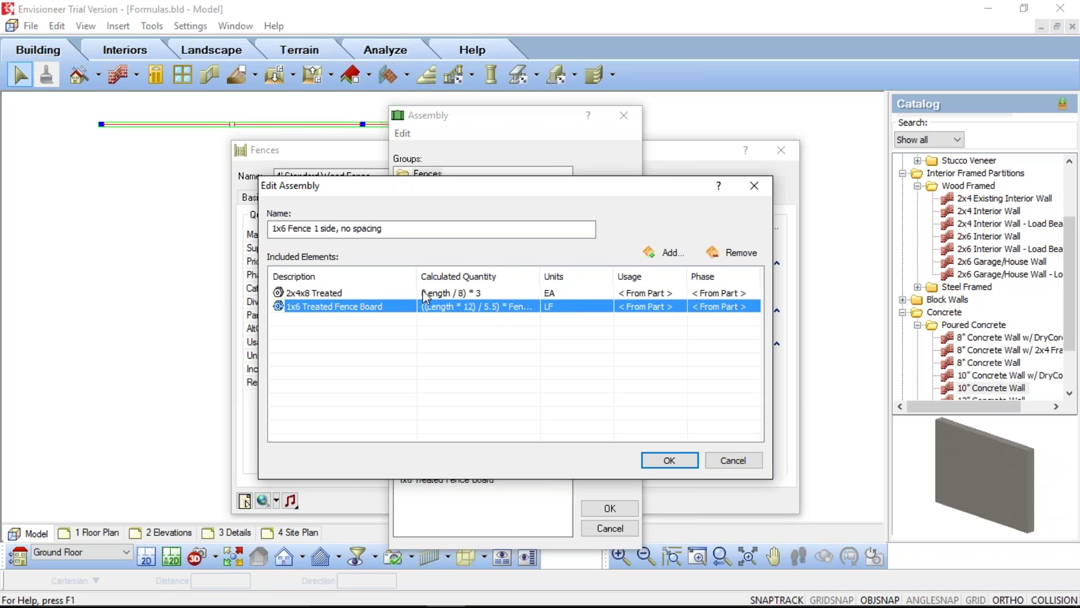
left_click(302, 294)
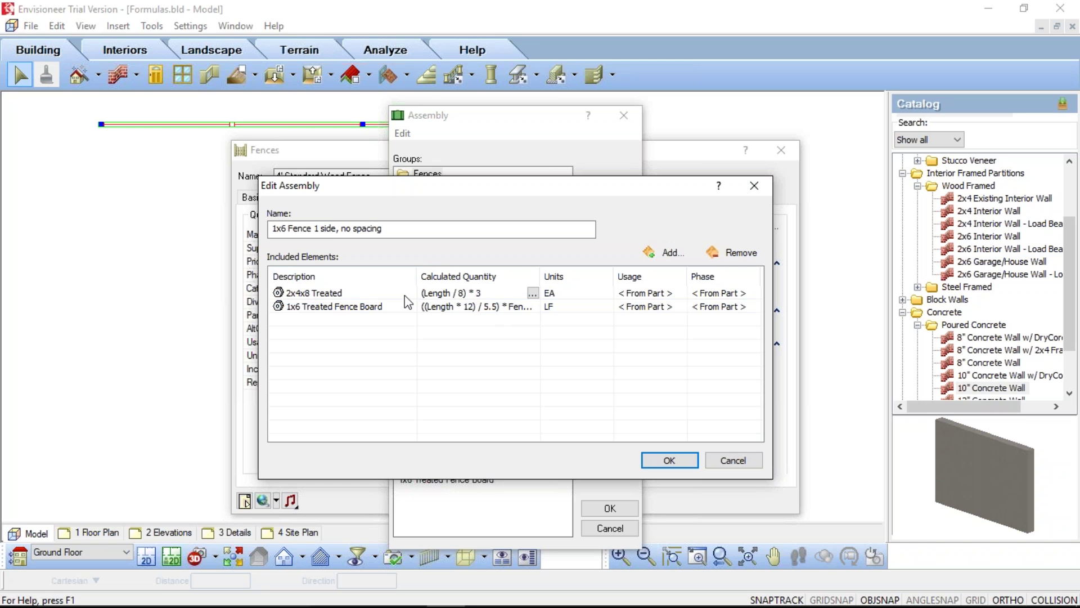
left_click(533, 293)
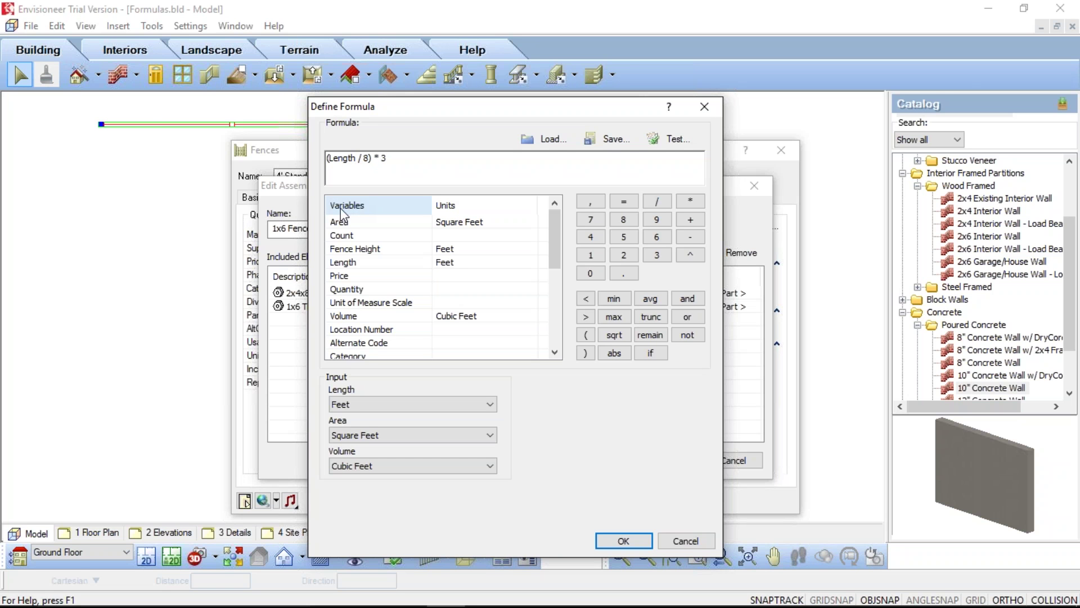
left_click(303, 150)
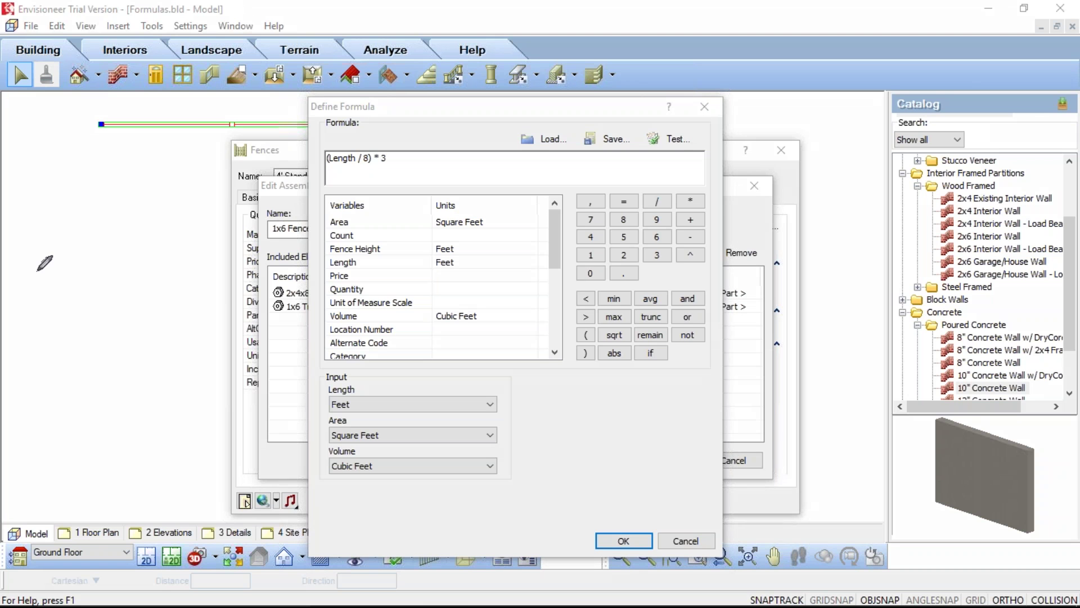
mouse_move(41, 349)
left_mouse_down()
mouse_move(52, 267)
mouse_move(55, 349)
mouse_move(134, 267)
mouse_move(139, 343)
mouse_move(204, 266)
mouse_move(220, 269)
mouse_move(223, 346)
left_mouse_up()
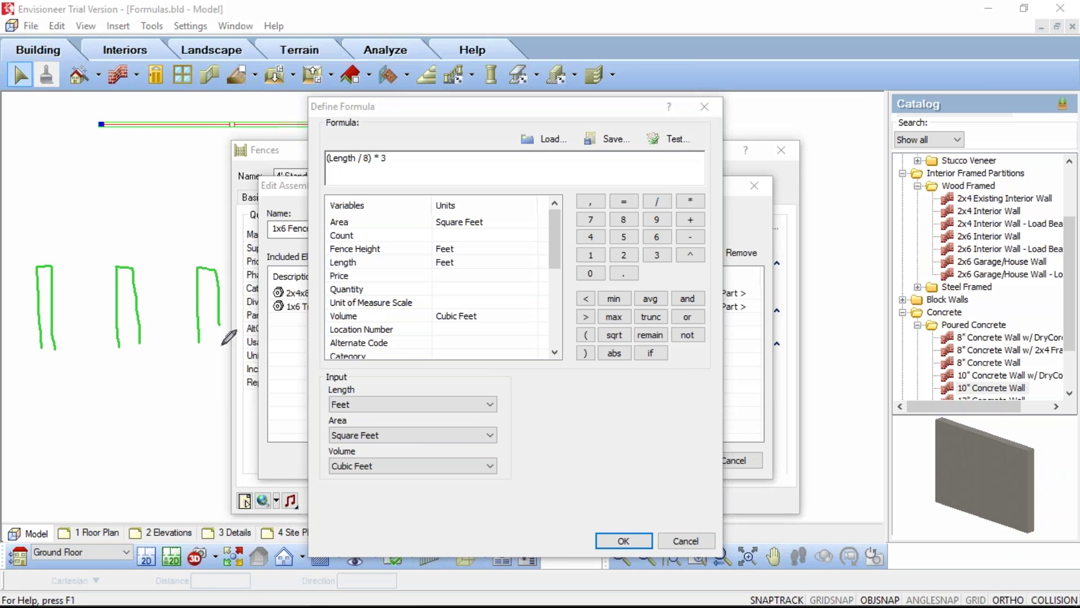
left_click_drag(51, 277, 116, 277)
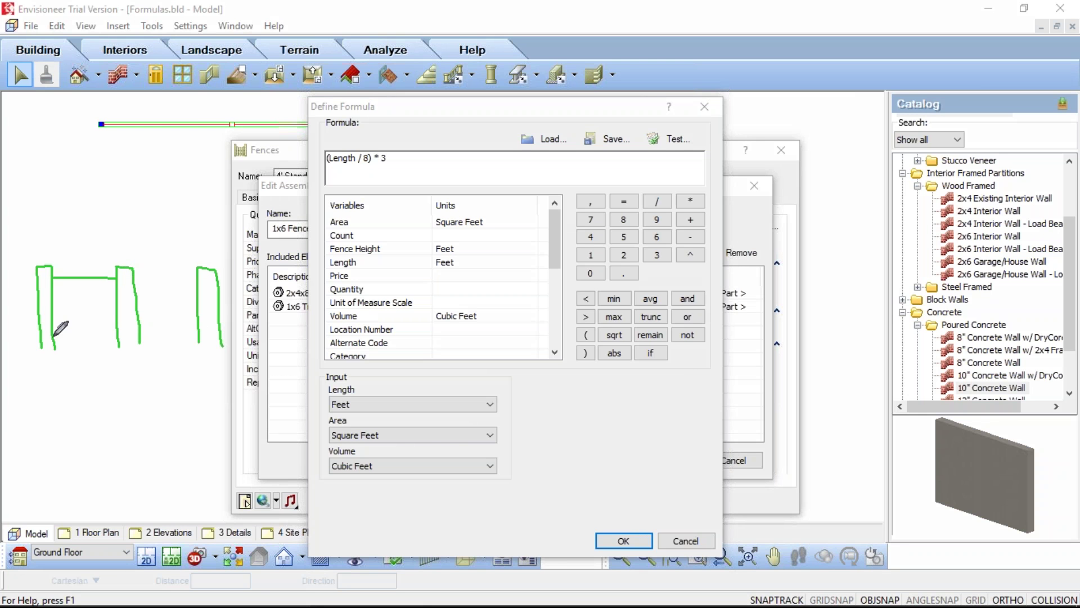
left_click_drag(54, 338, 118, 340)
mouse_move(54, 310)
left_mouse_down()
mouse_move(111, 310)
mouse_move(195, 279)
left_mouse_up()
left_click_drag(131, 307, 195, 308)
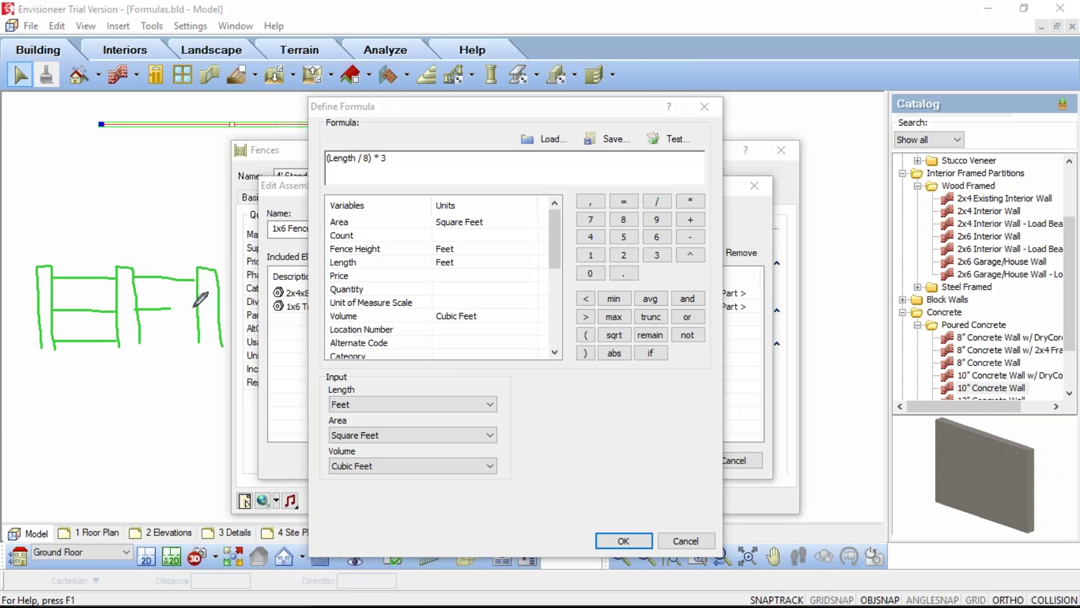
left_click_drag(141, 338, 163, 338)
left_click_drag(335, 172, 384, 171)
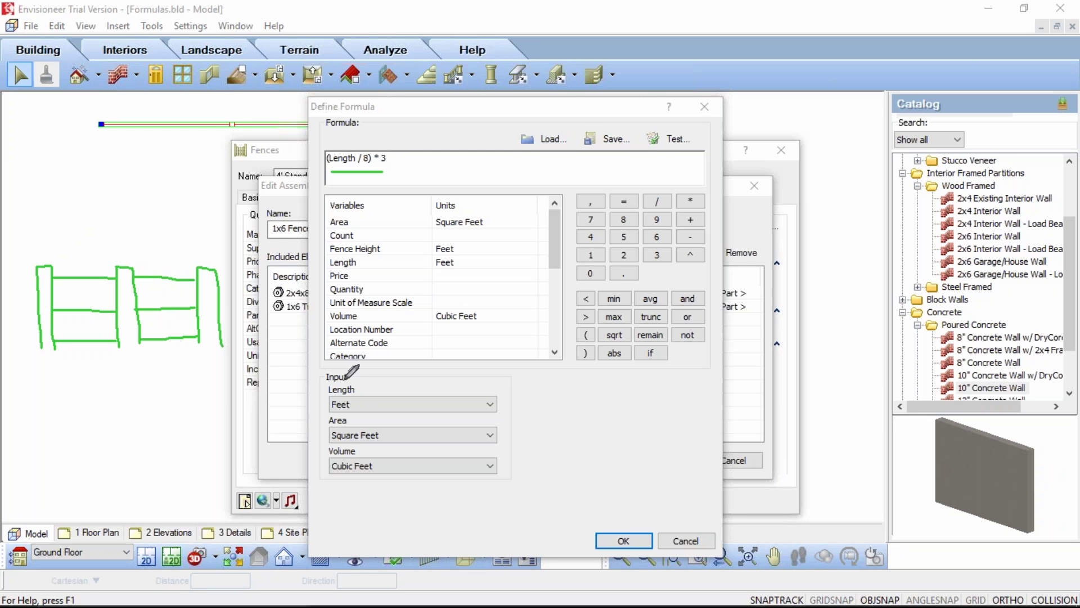
left_click_drag(367, 409, 330, 415)
Close the 2x4x8 Treated formula without changes and examine the parts of the 1x6 Treated Fence Board formula.
left_click(686, 541)
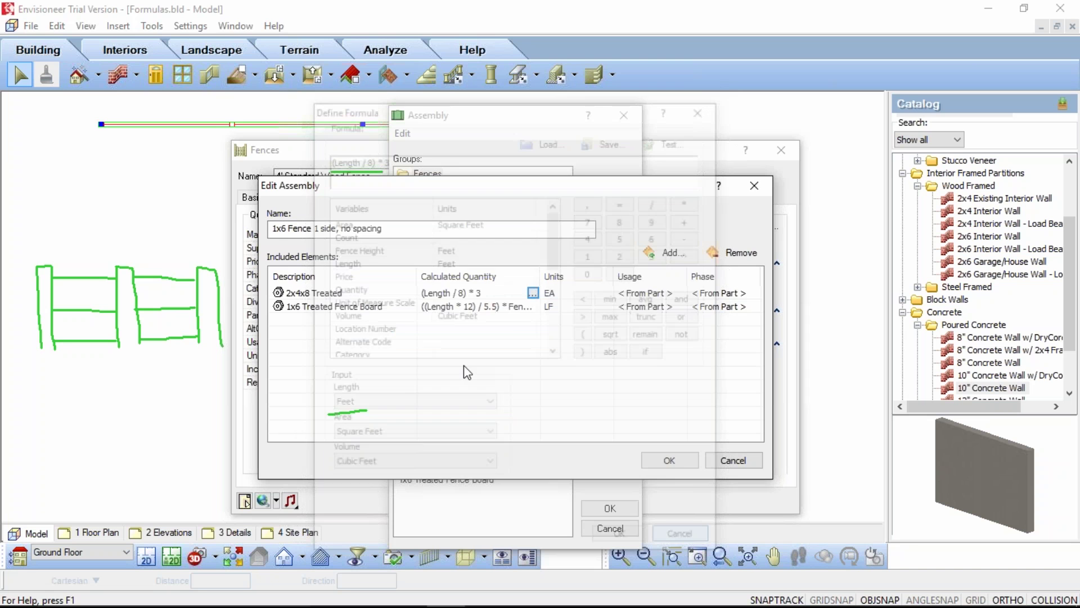
left_click(483, 307)
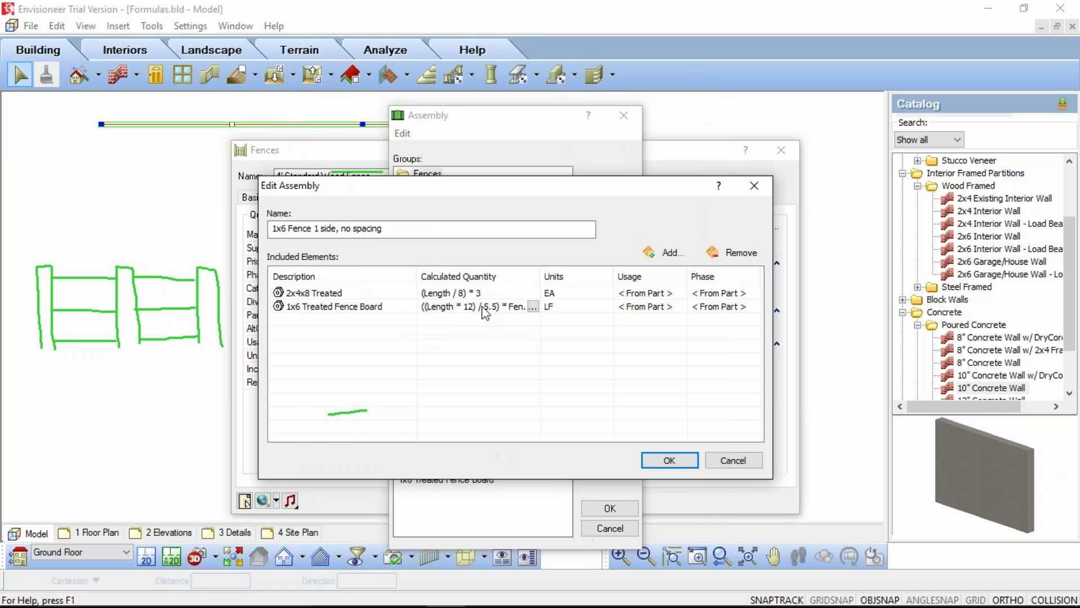
left_click(533, 306)
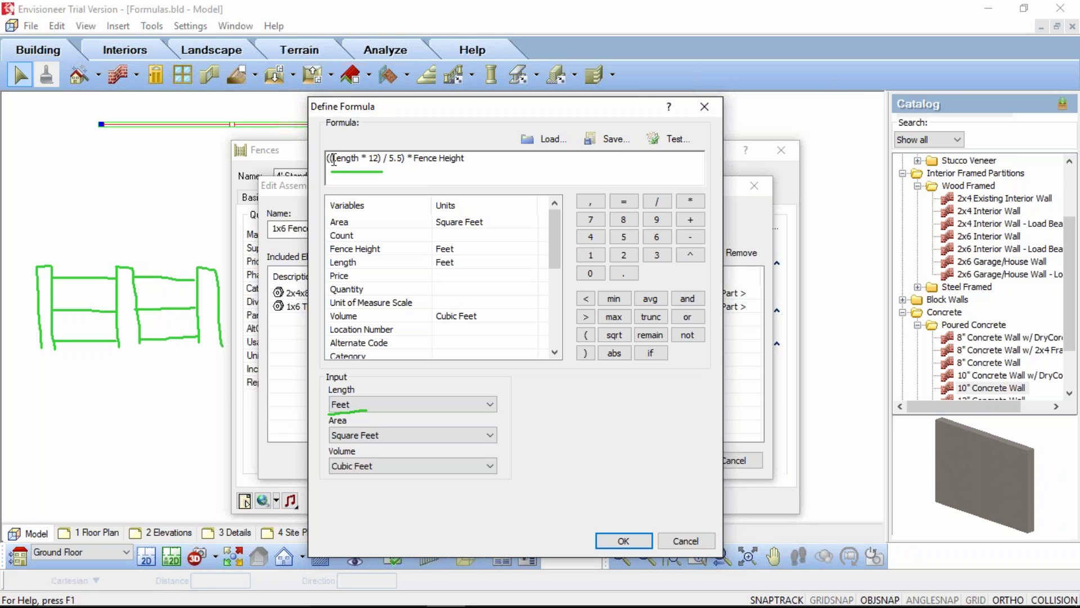
left_click_drag(333, 160, 382, 162)
left_click(416, 177)
left_click(389, 158)
left_click_drag(389, 159, 404, 159)
left_click(404, 159)
left_click(407, 171)
type(")")
left_click_drag(450, 107, 451, 331)
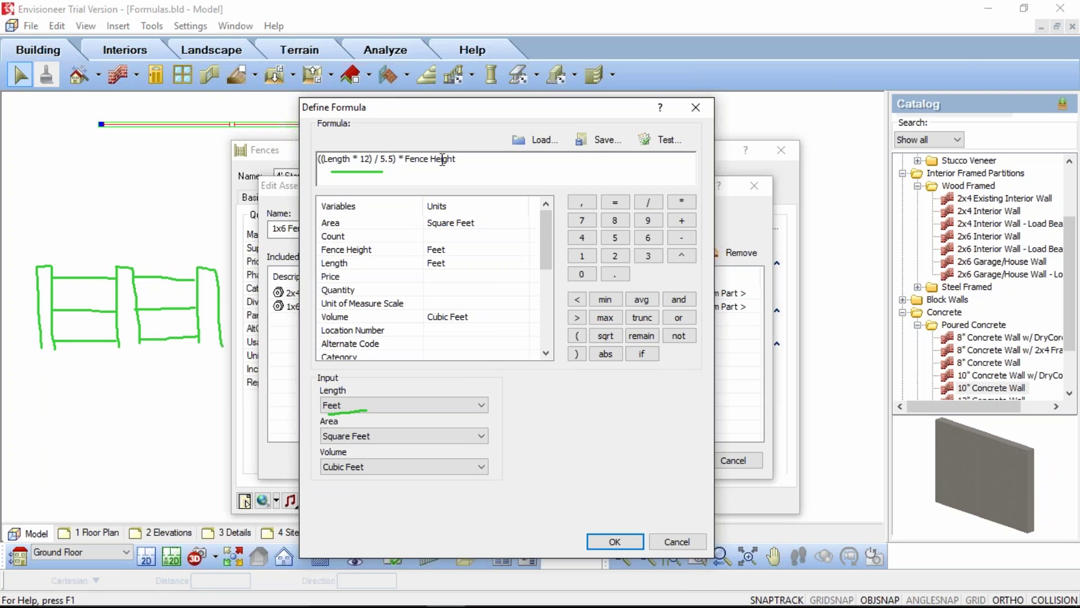
Try shortening the fence board formula to (Length * 12) / 5.5 by removing the Fence Height multiplication and outer brackets.
left_click(472, 162, "shift")
key("Delete")
key("BackSpace")
key("BackSpace")
key("Home")
key("Delete")
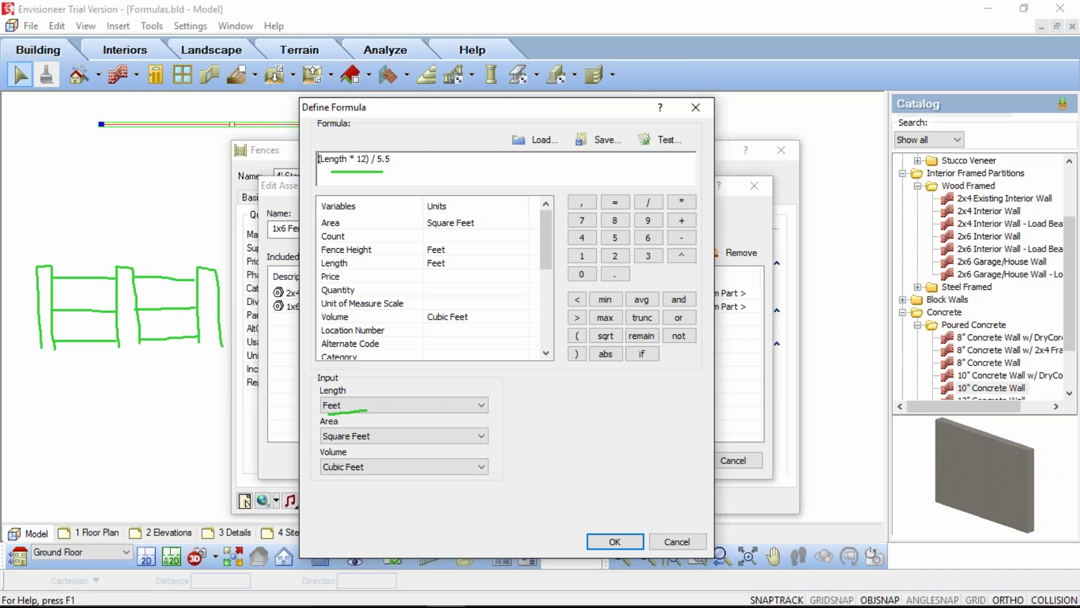
Try (Length / 5.5) as the fence board formula with Inches as the length input unit, and discard the changes.
left_click(285, 313)
double_click(356, 160)
type("/")
key("Delete")
key("Delete")
type("5.5")
left_click(416, 164, "shift")
key("Delete")
left_click(360, 406)
left_click(352, 443)
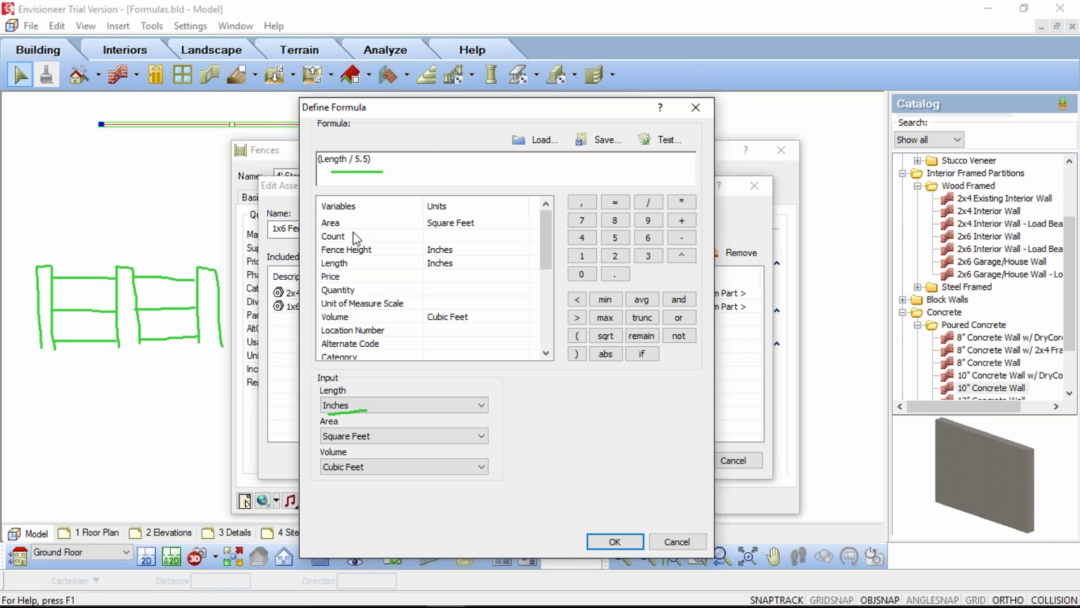
left_click(677, 542)
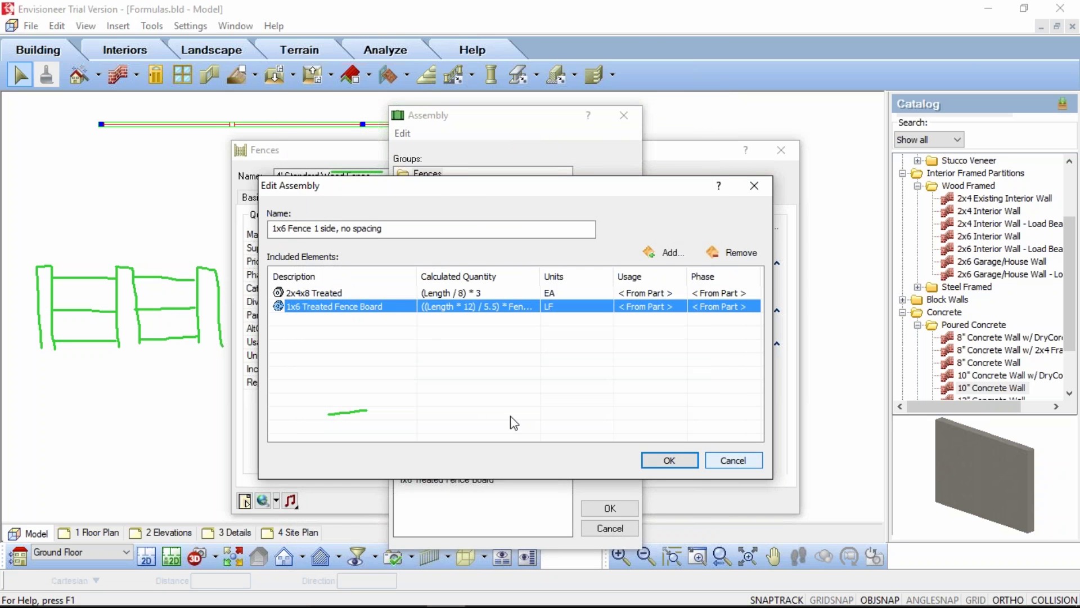
Close the 1x6 fence assembly and the fence properties, and deselect the fence.
left_click(670, 460)
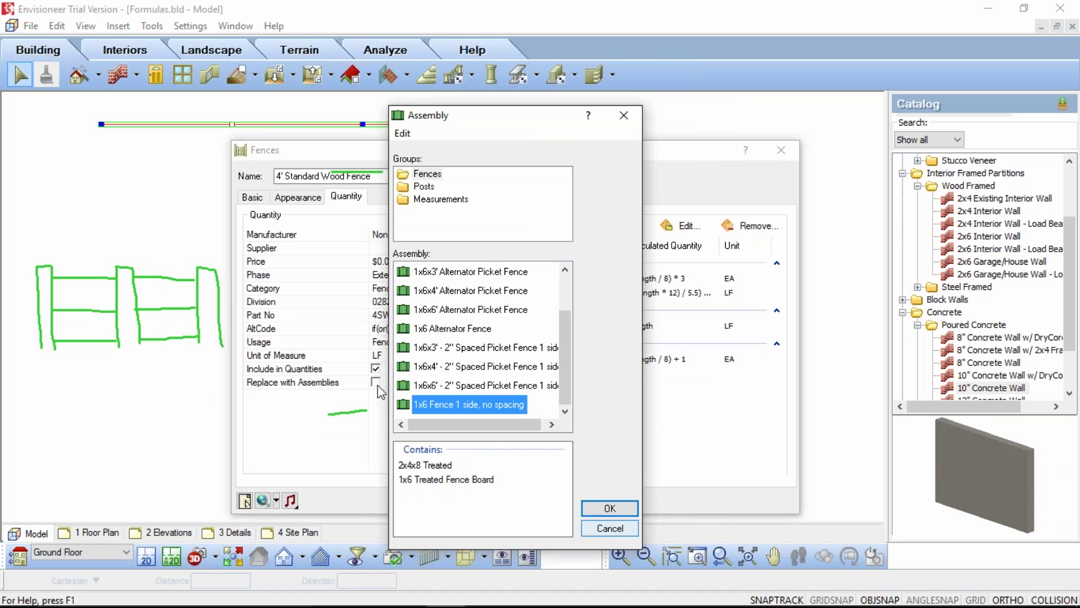
left_click(606, 527)
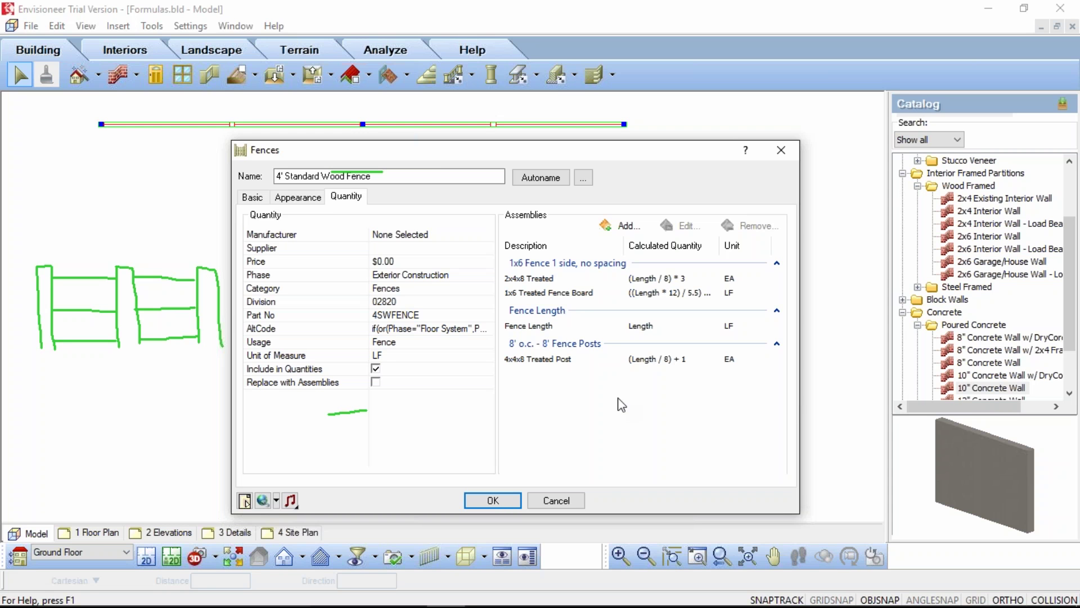
left_click(493, 501)
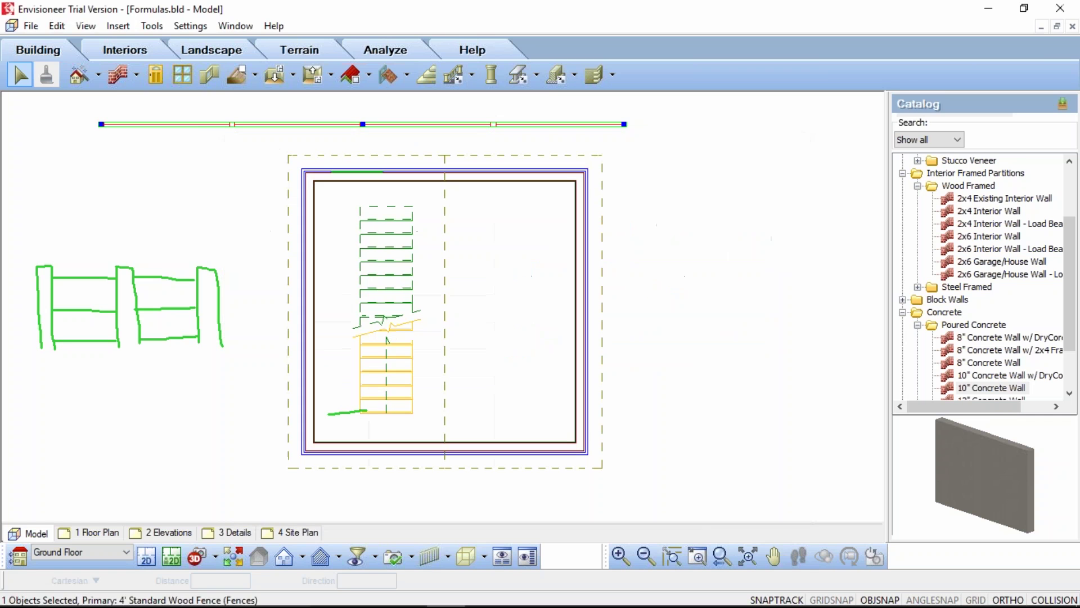
key("Escape")
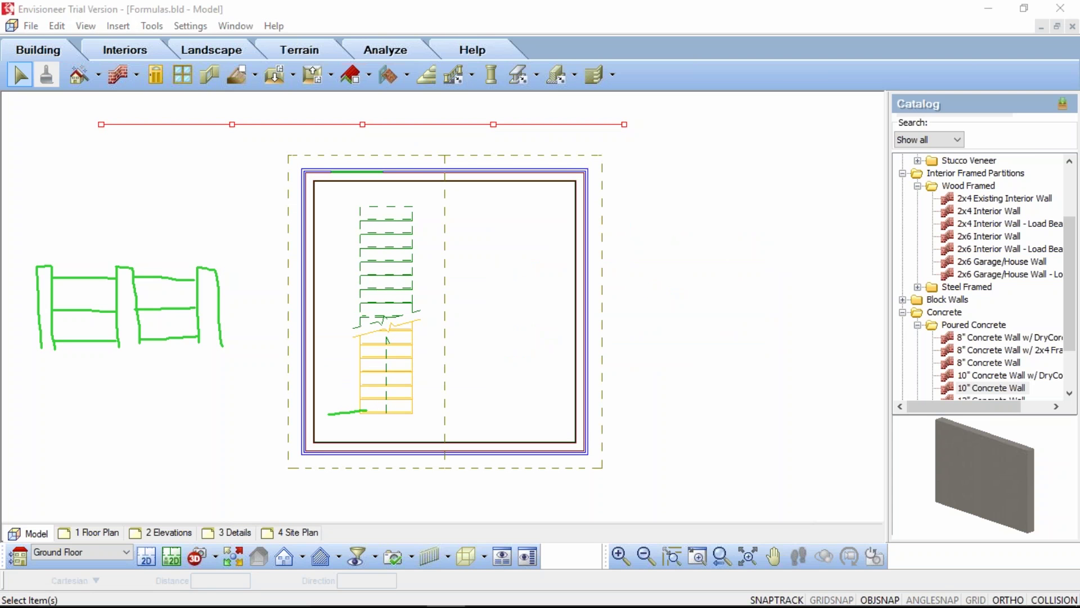
Open the quantity properties of the 10/12 Slope Hip Roof - Shingles.
left_click(386, 161)
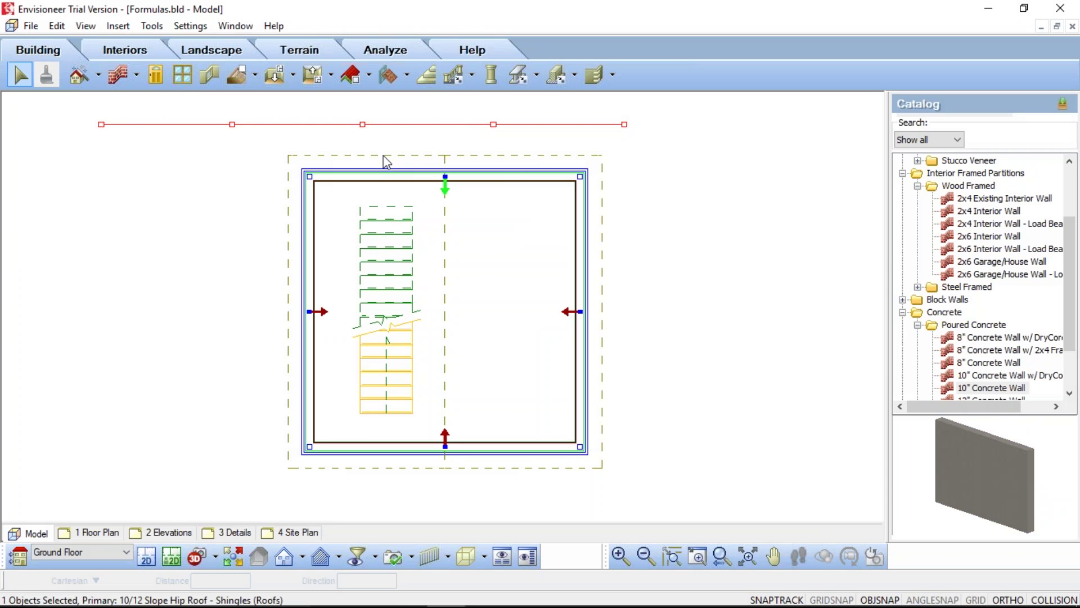
right_click(158, 167)
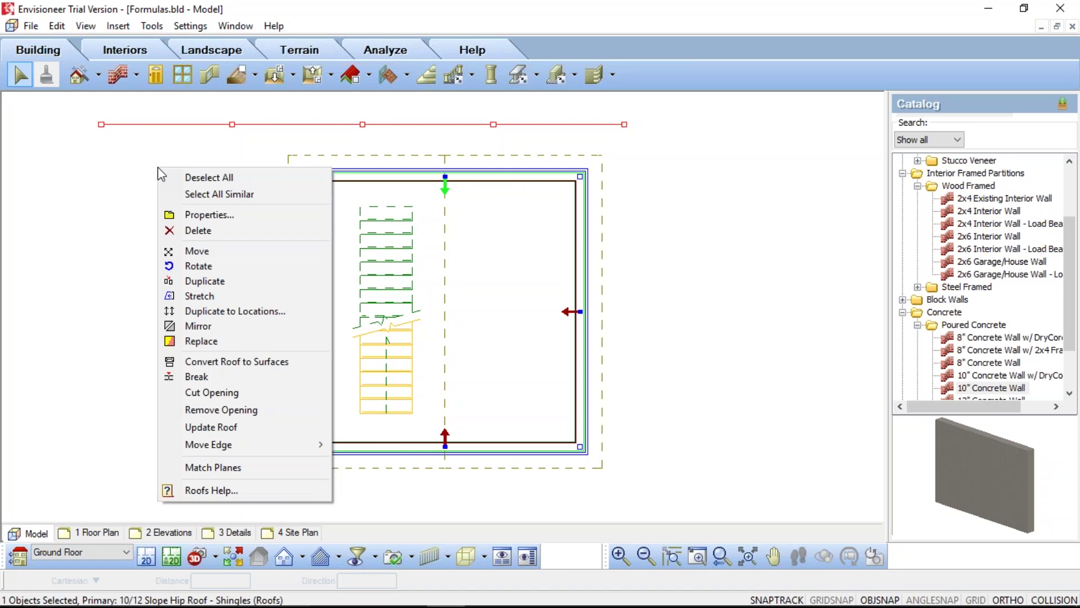
left_click(198, 215)
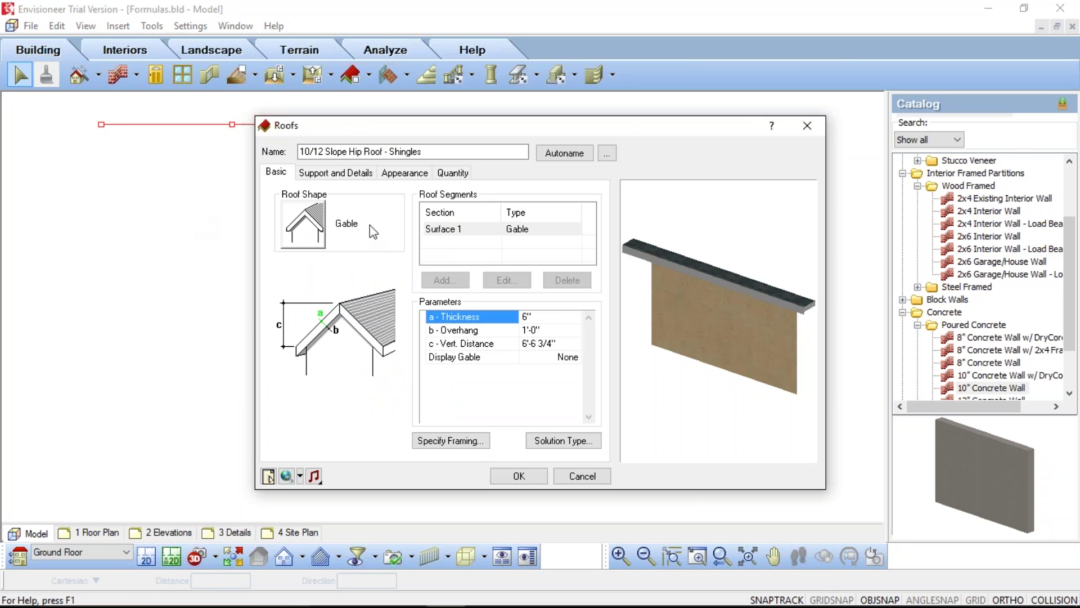
left_click(455, 173)
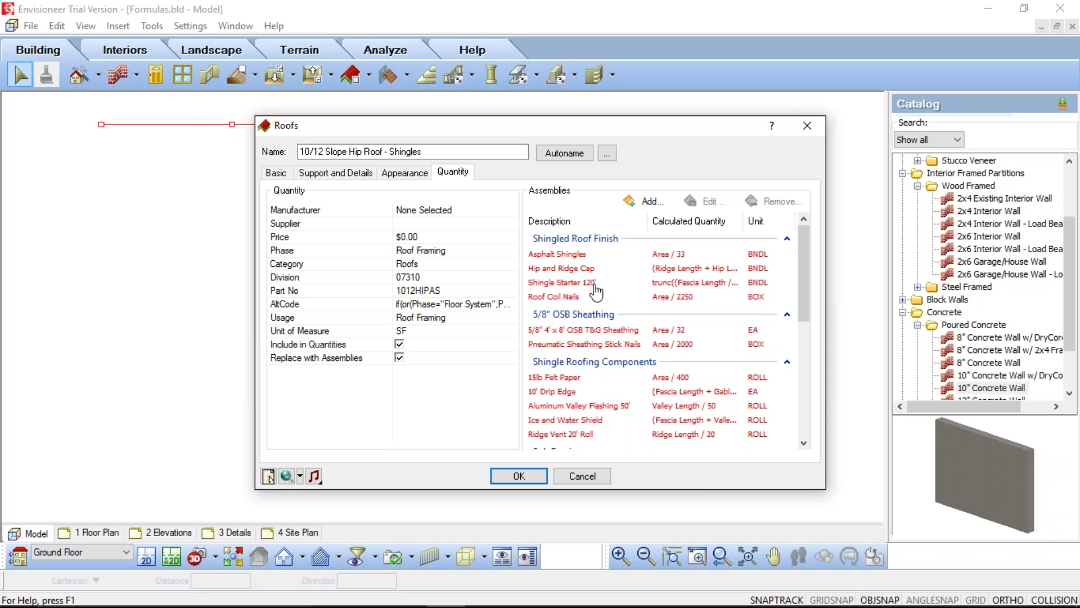
Review the roof's assembly formulas, collapsing each group from Shingled Roof Finish through Roof Framing Nails.
left_click(787, 238)
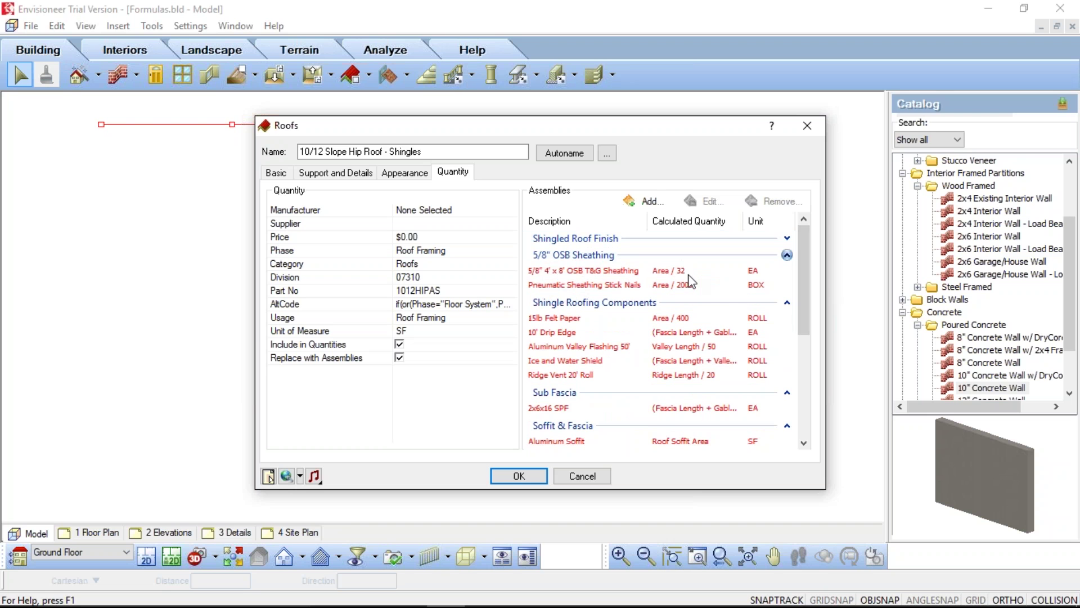
left_click(787, 255)
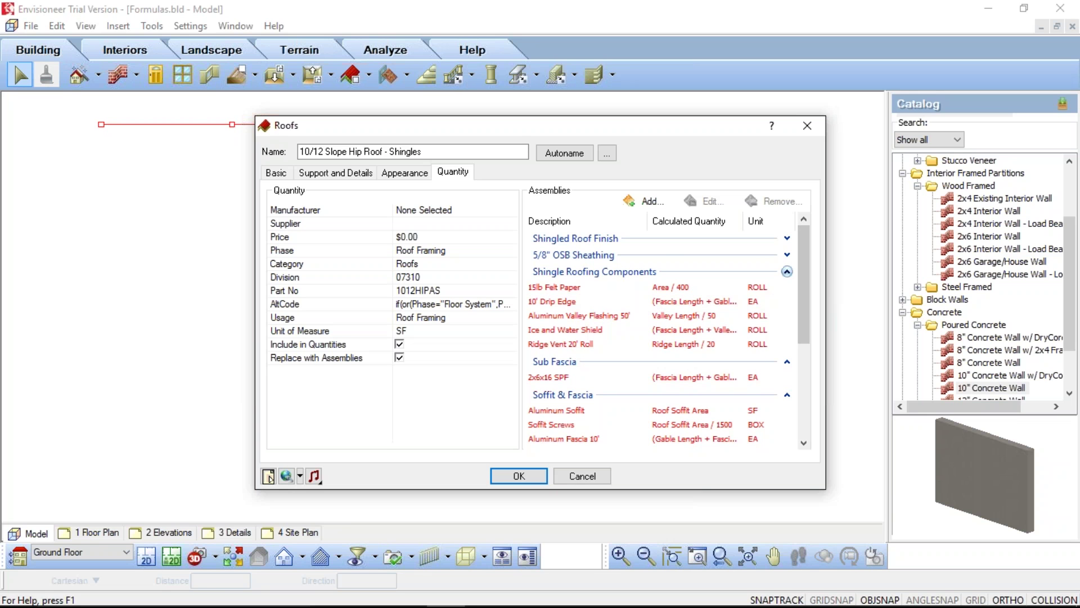
left_click(788, 271)
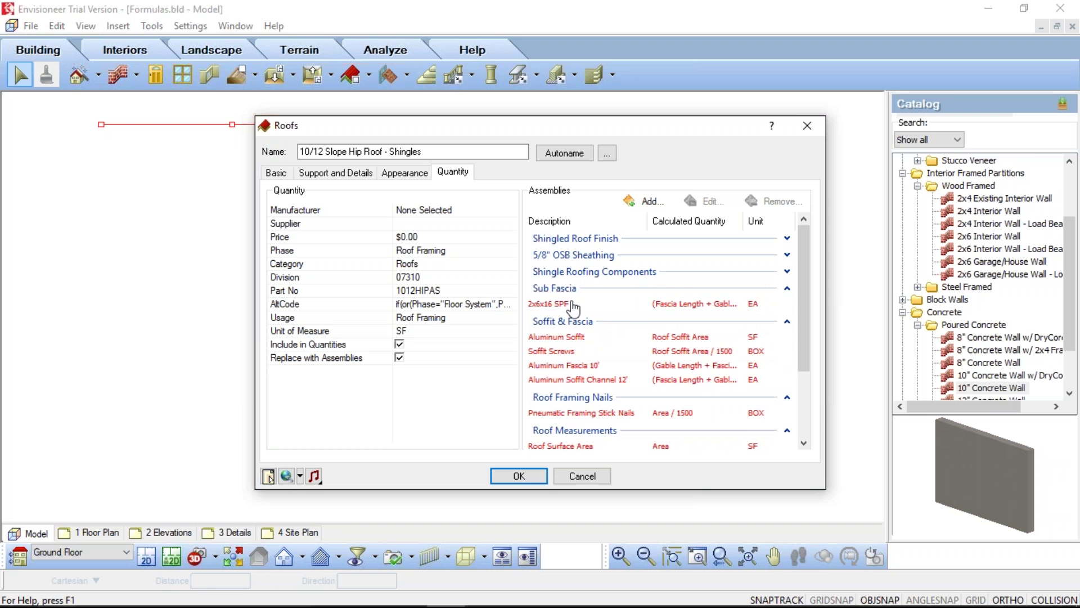
left_click(787, 287)
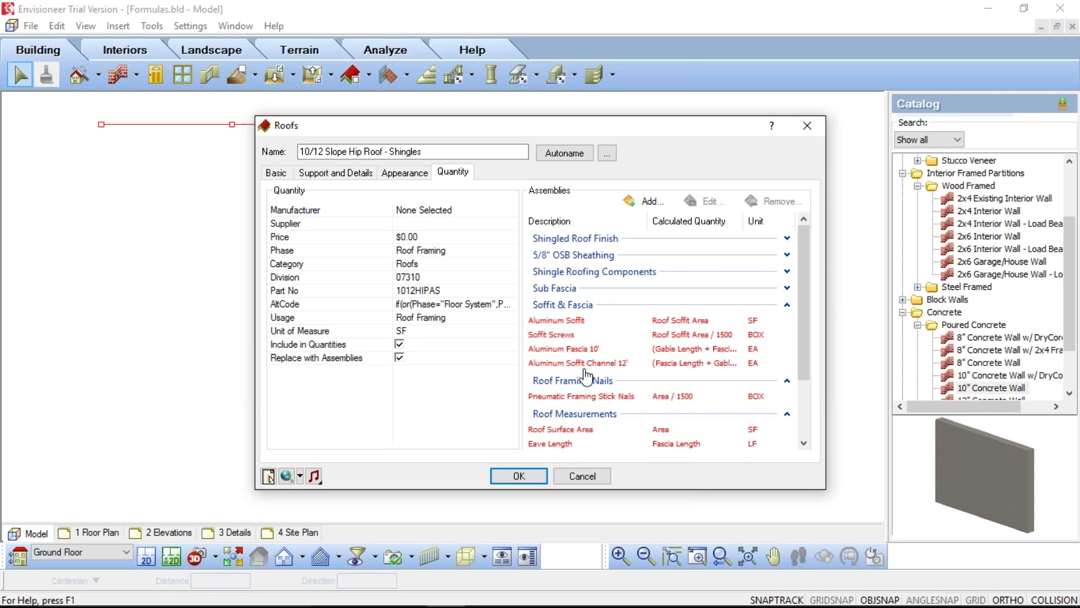
left_click(787, 305)
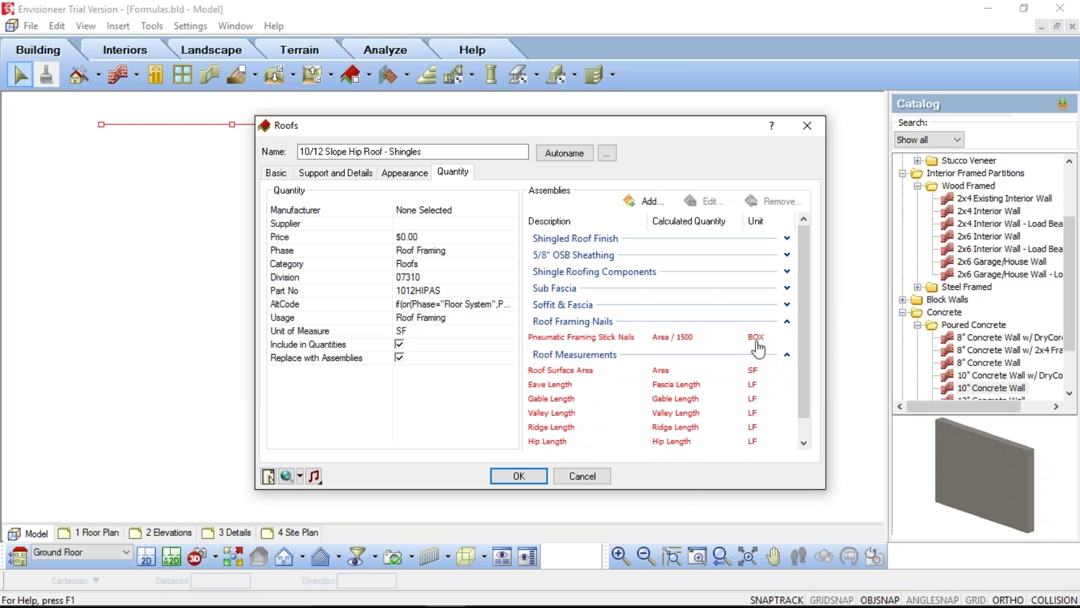
left_click(787, 321)
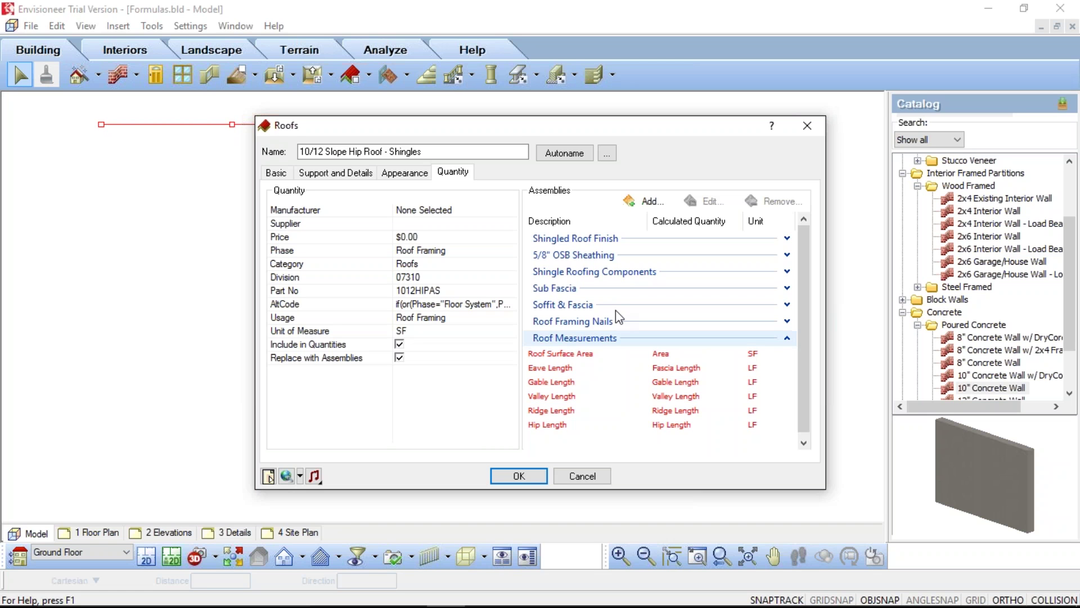
Expand the Shingled Roof Finish group and compare the contents of the shingled, wood shake, clay tile and 3' metal roof finish assemblies.
left_click(561, 238)
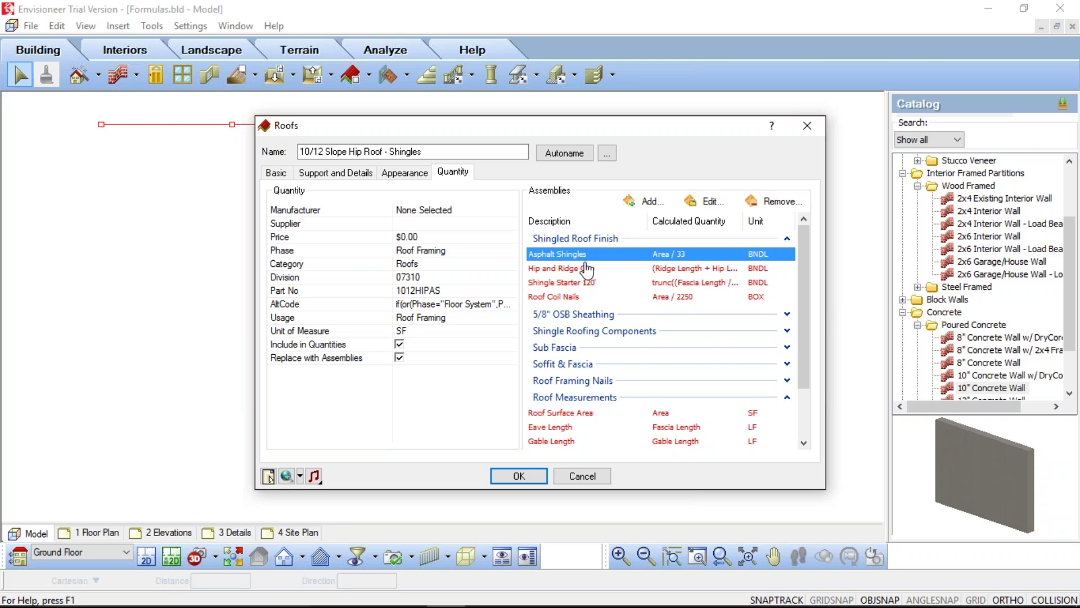
left_click(707, 200)
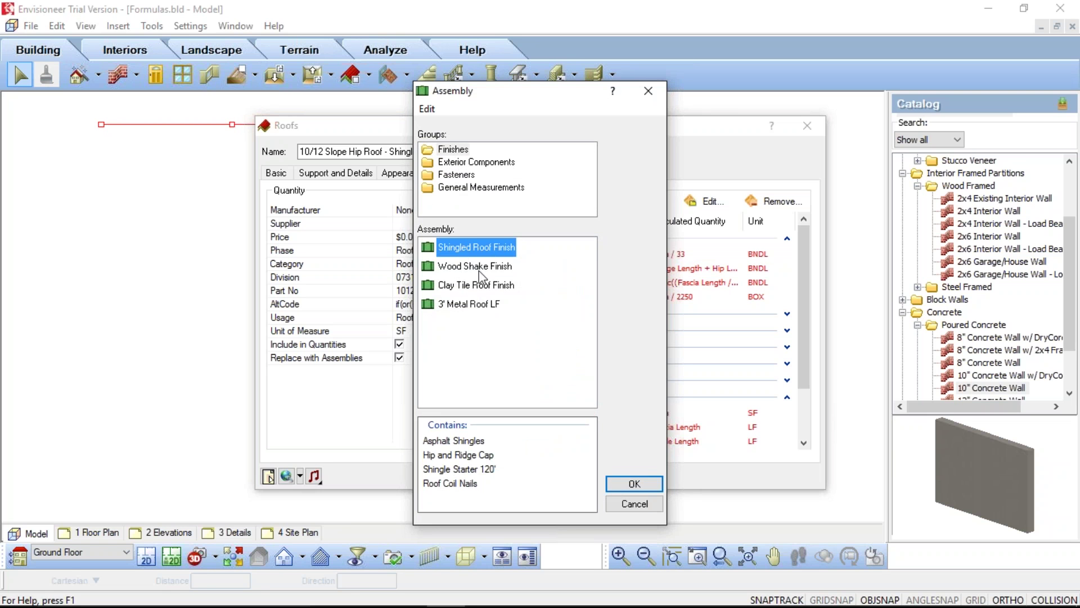
key("Down")
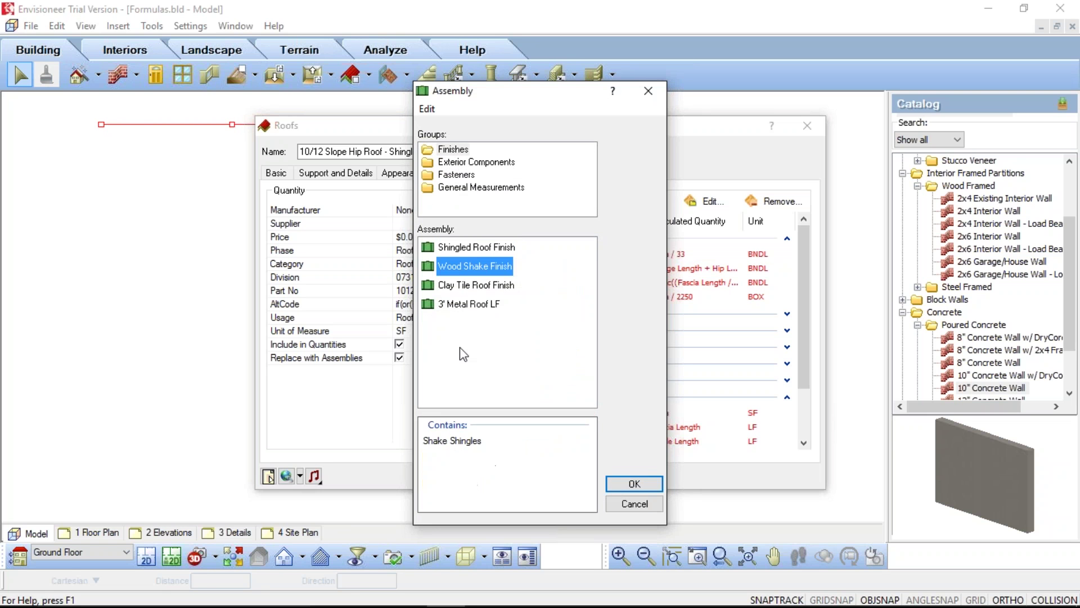
key("Down")
left_click(474, 307)
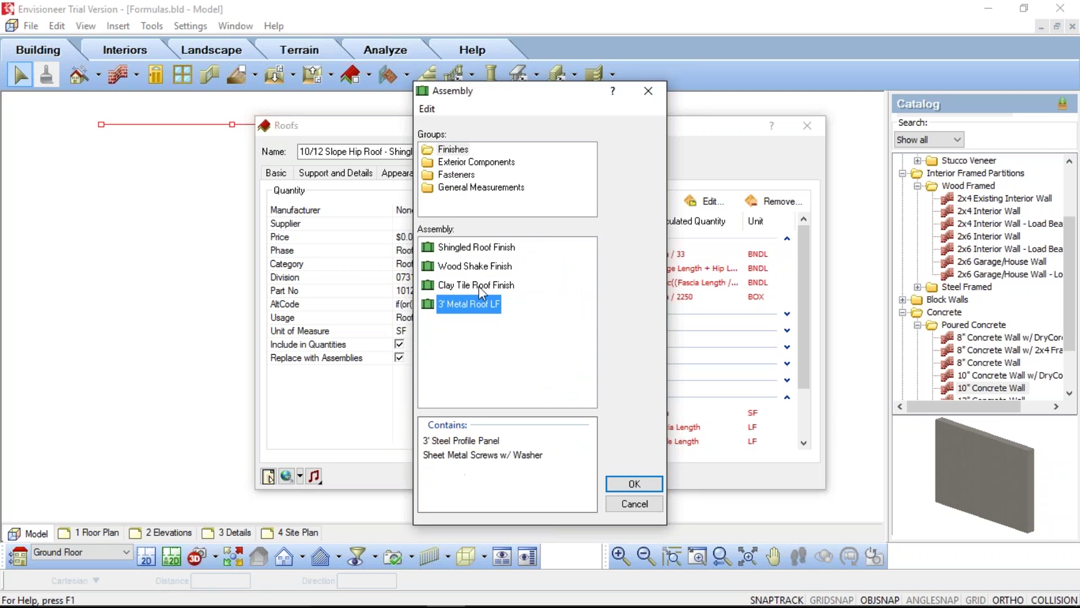
left_click(475, 287)
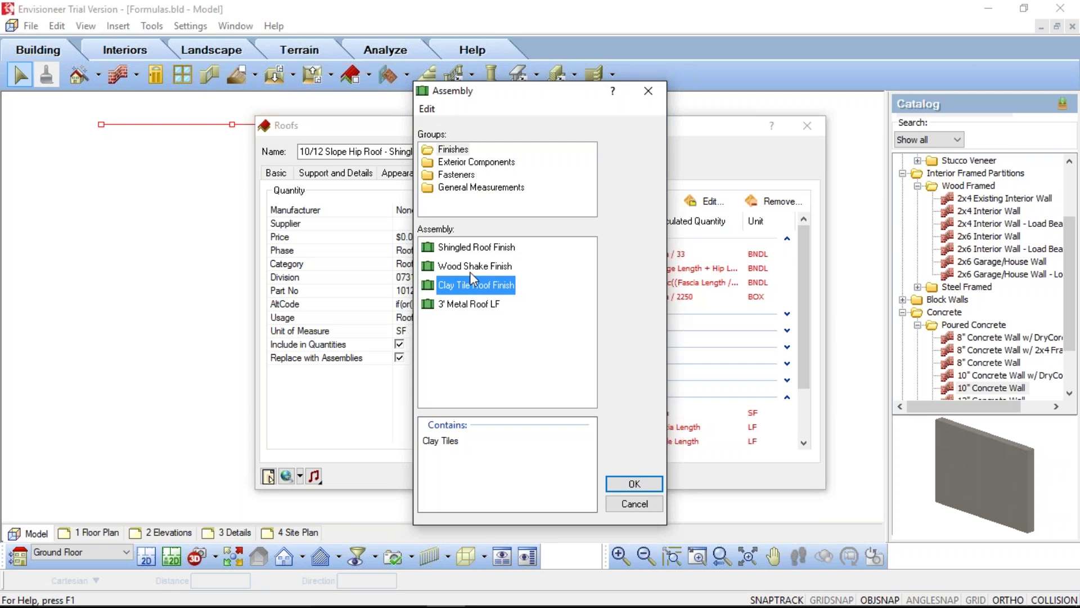
left_click(467, 269)
left_click(470, 248)
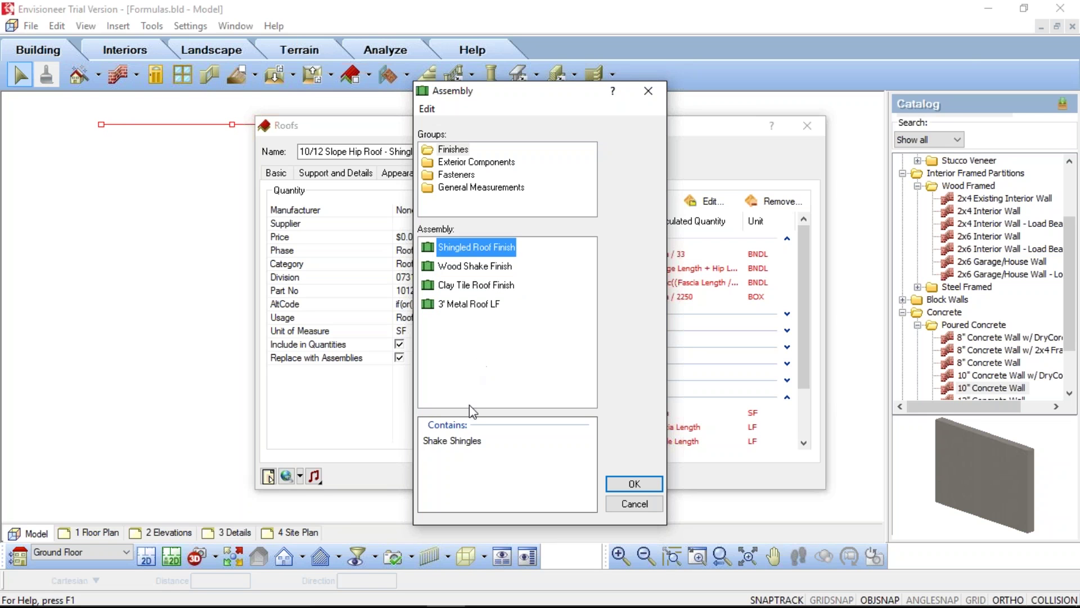
Open the Shingled Roof Finish assembly for editing and bring up its Asphalt Shingles formula.
right_click(474, 251)
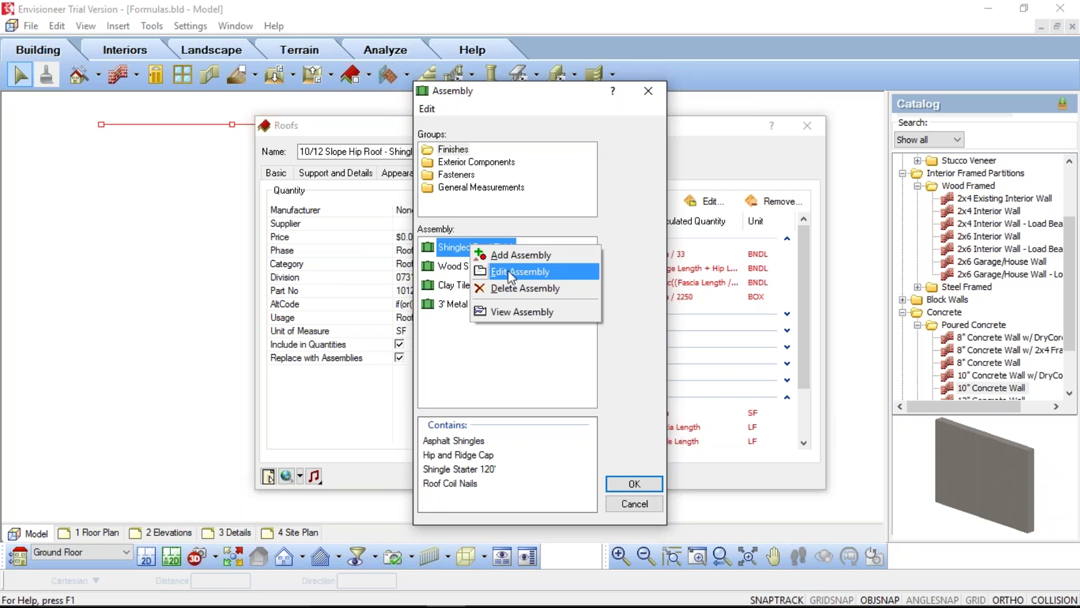
left_click(508, 271)
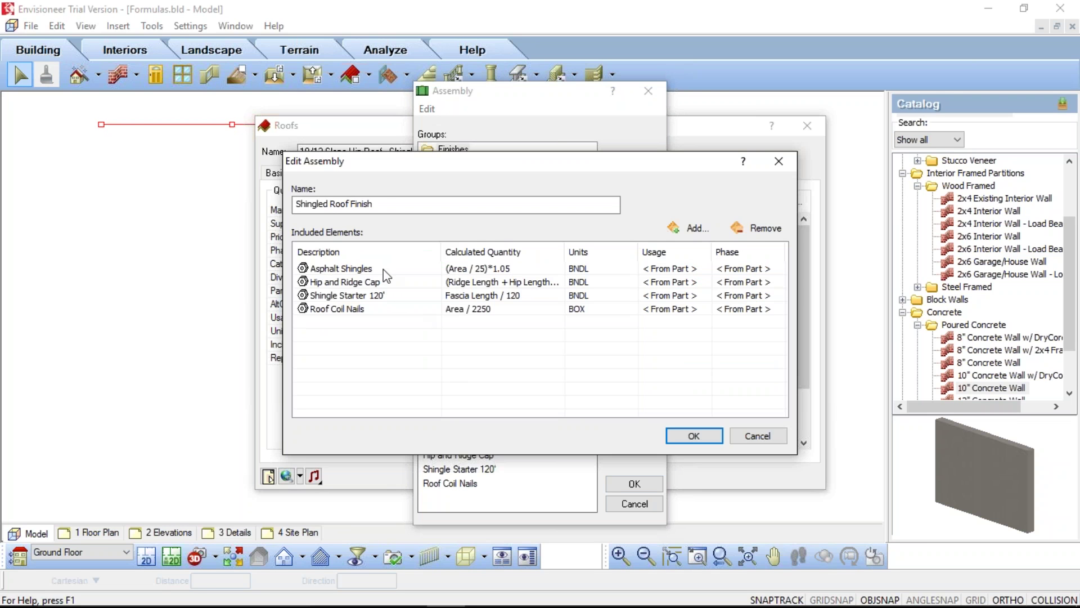
left_click(487, 274)
left_click(558, 269)
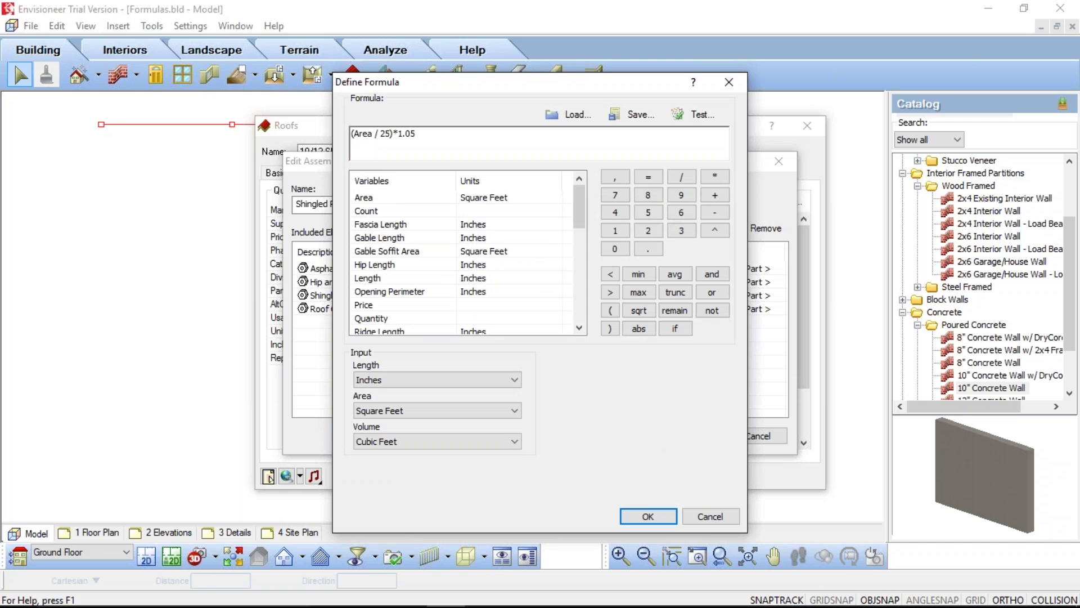
Examine the variables available to the Asphalt Shingles formula, from Area through Ridge Length and beyond, with their units.
key("Return")
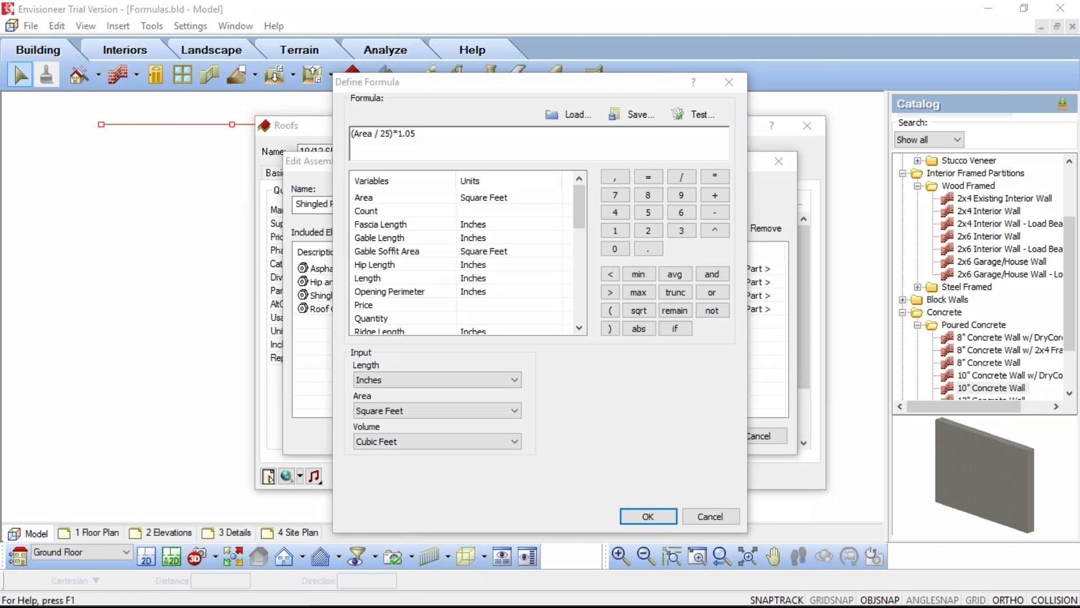
left_click_drag(393, 198, 406, 199)
left_click_drag(406, 212, 423, 213)
mouse_move(422, 225)
left_mouse_down()
mouse_move(438, 226)
mouse_move(434, 279)
mouse_move(453, 292)
left_mouse_up()
left_click(420, 332)
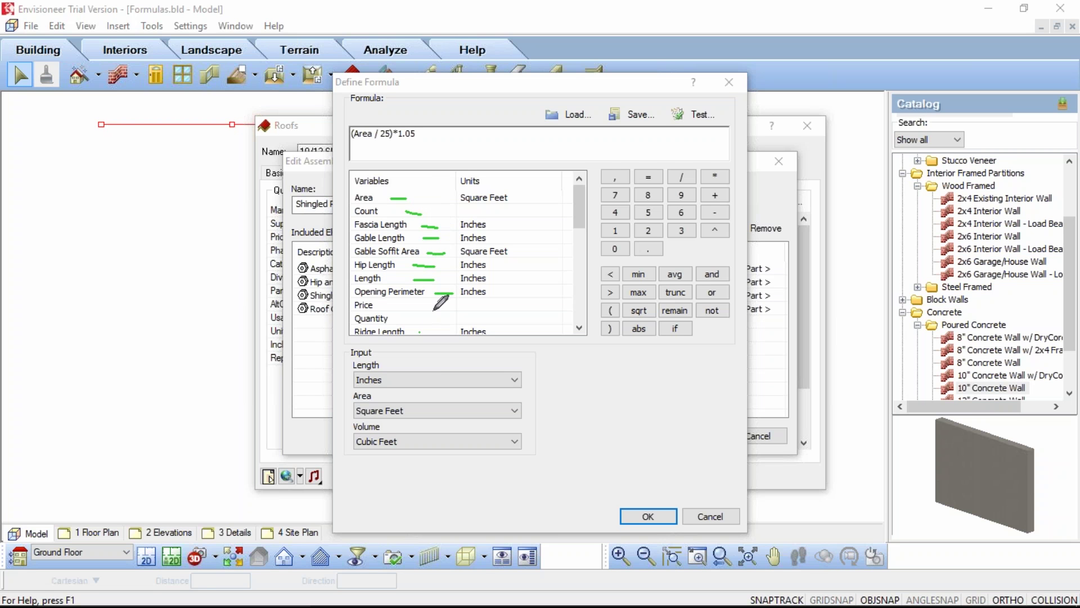
left_click_drag(419, 332, 432, 332)
scroll(452, 219, "down", 3)
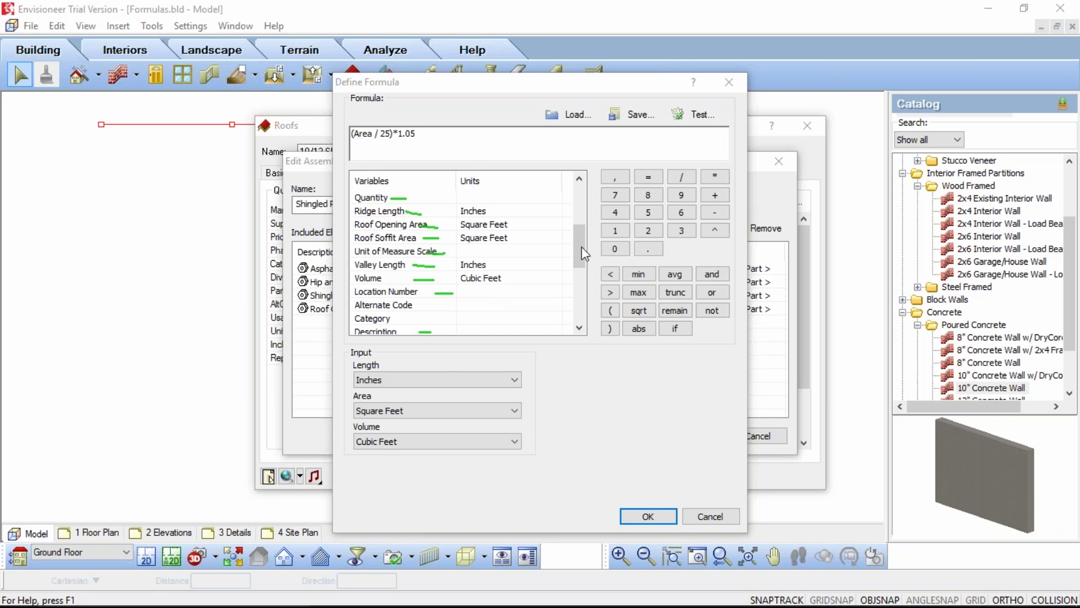
left_click(580, 178)
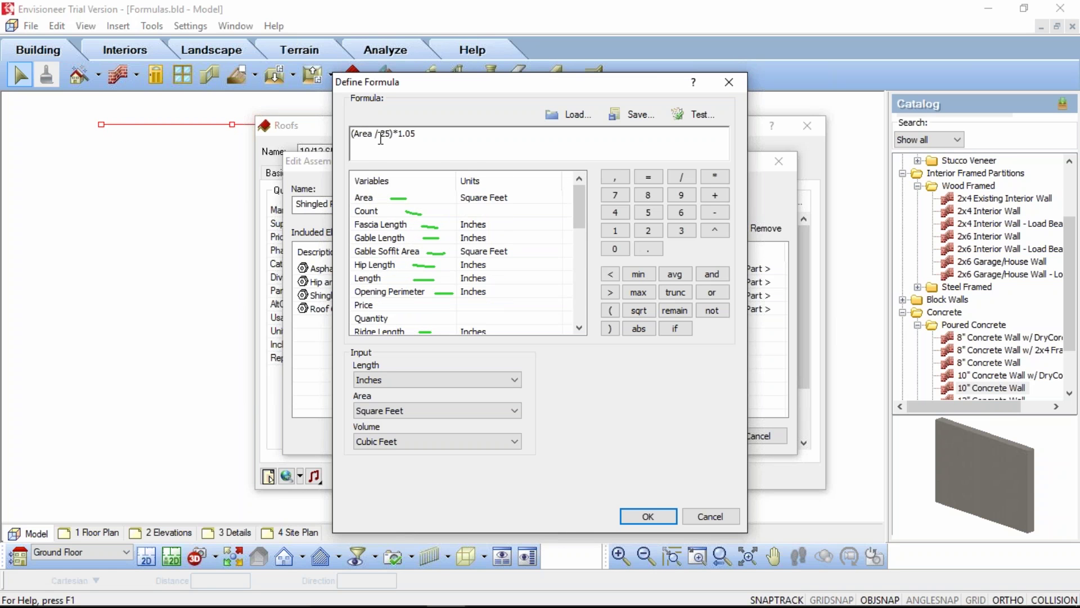
Try (Area / 33)*1.05 as the Asphalt Shingles formula in the Shingled Roof Finish assembly.
left_click(381, 138)
left_click_drag(381, 136, 392, 136)
type("33")
left_click_drag(394, 133, 422, 137)
left_click(422, 139)
left_click(648, 518)
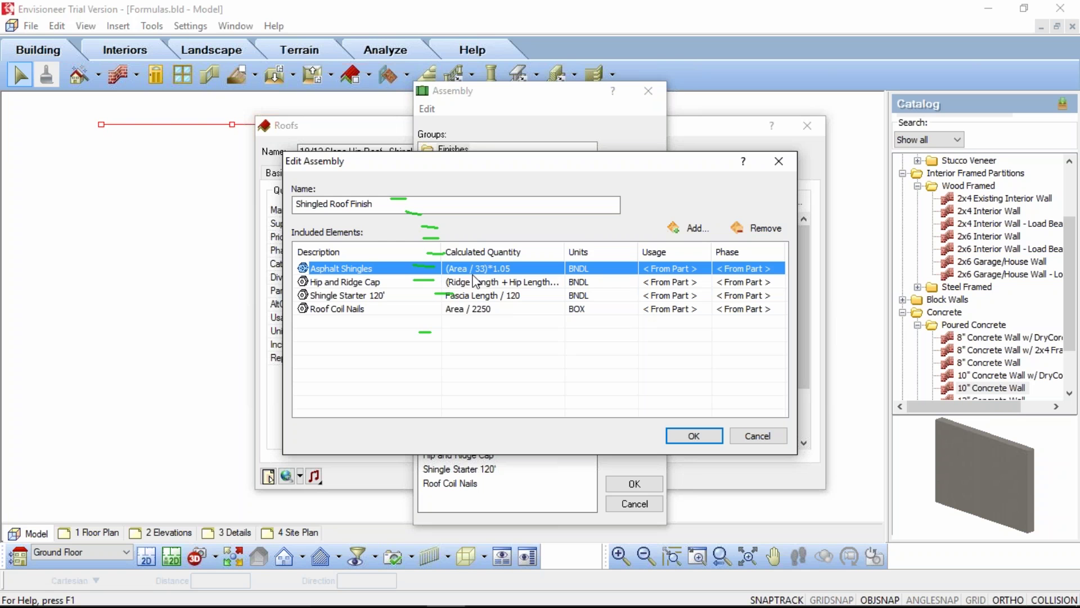
Examine the Hip and Ridge Cap formula, focusing on its divisor, and close it without changes.
left_click(557, 285)
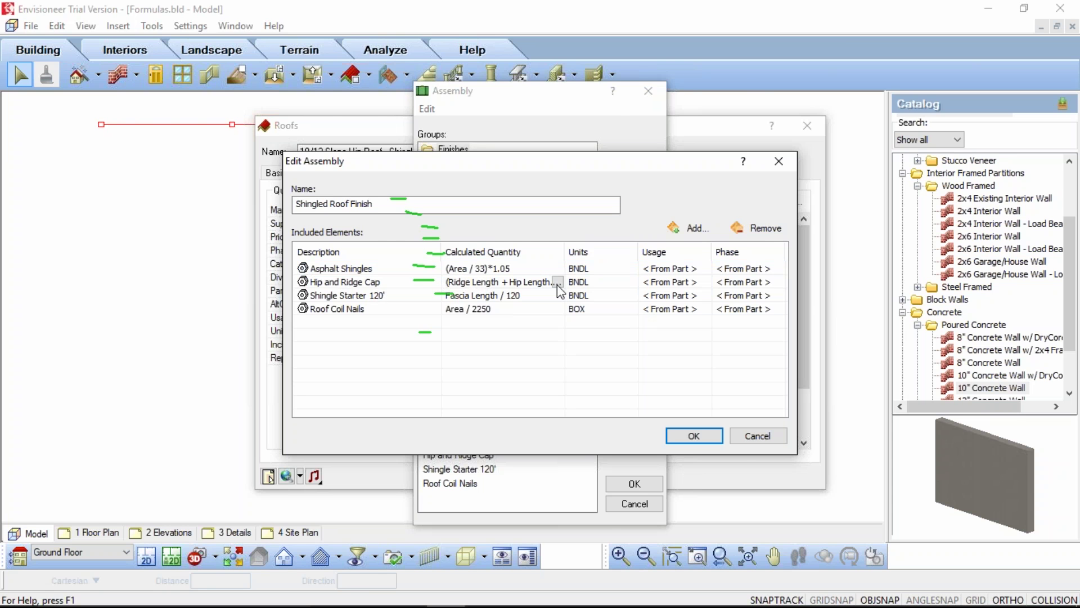
left_click(557, 282)
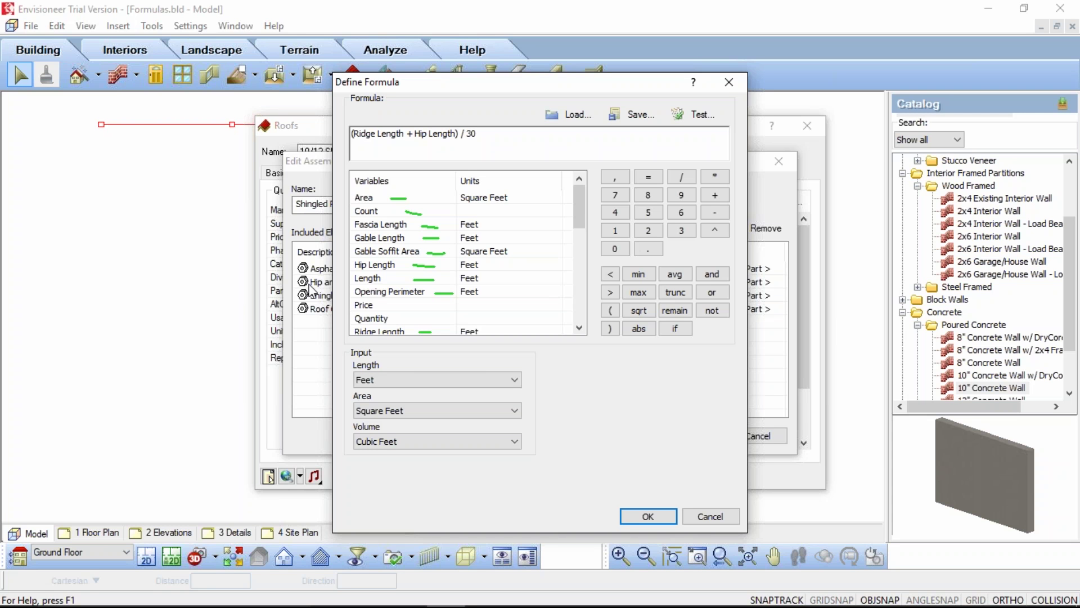
left_click_drag(467, 135, 480, 135)
left_click(706, 518)
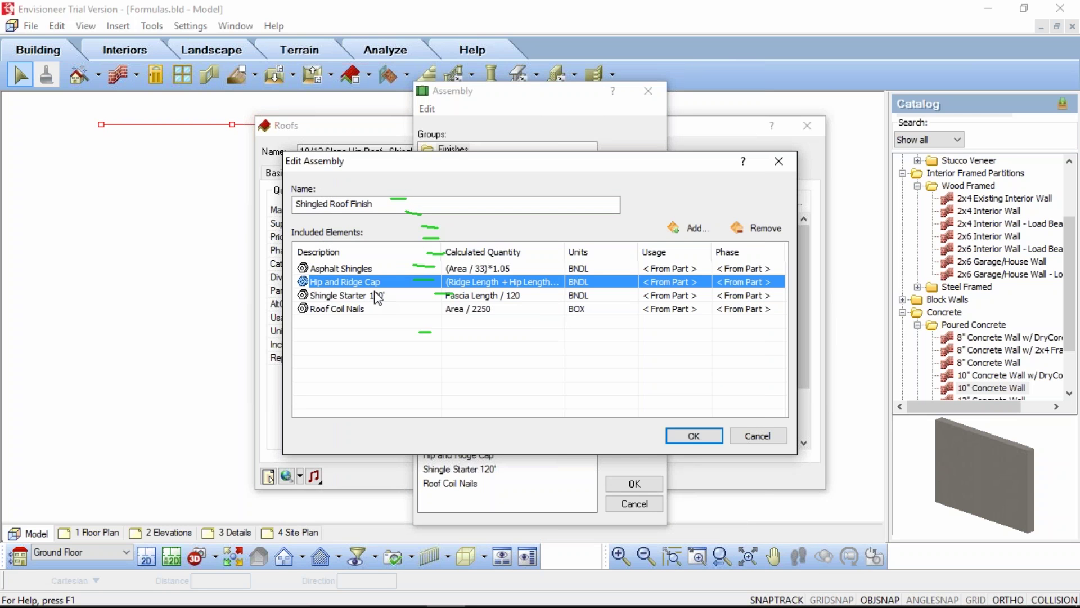
Examine the divisor and length unit in the Shingle Starter 120' formula, and close it without changes.
left_click(467, 295)
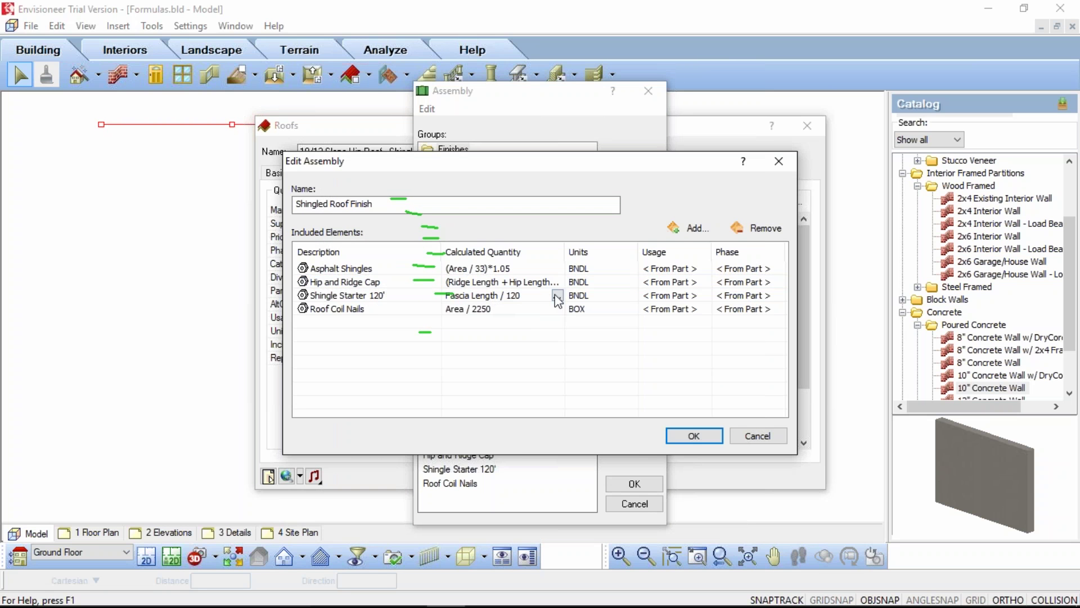
left_click(558, 296)
left_click(558, 296)
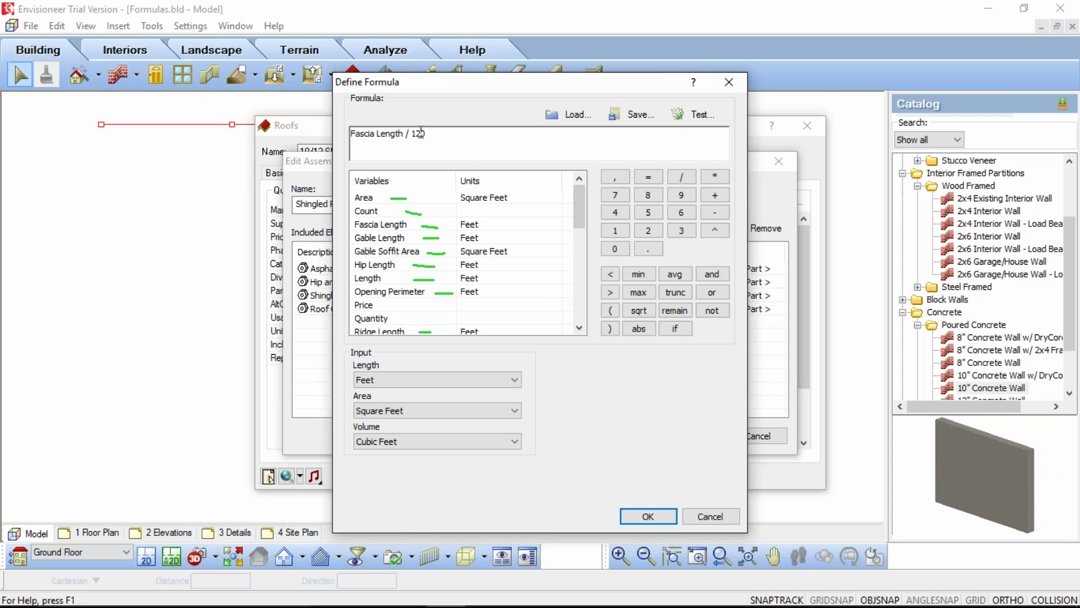
left_click_drag(409, 133, 430, 133)
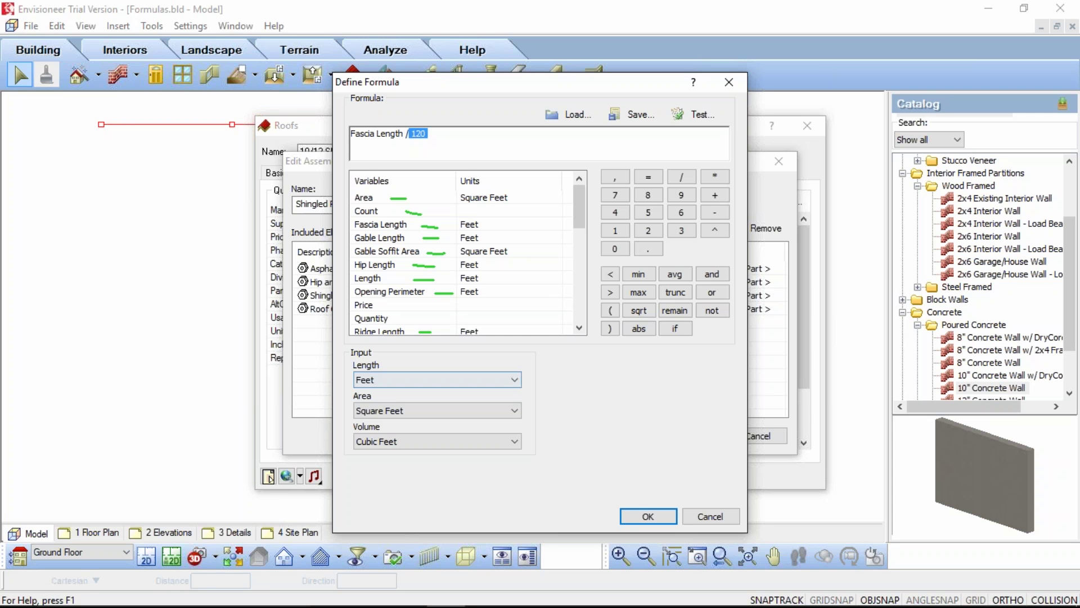
left_click(413, 134)
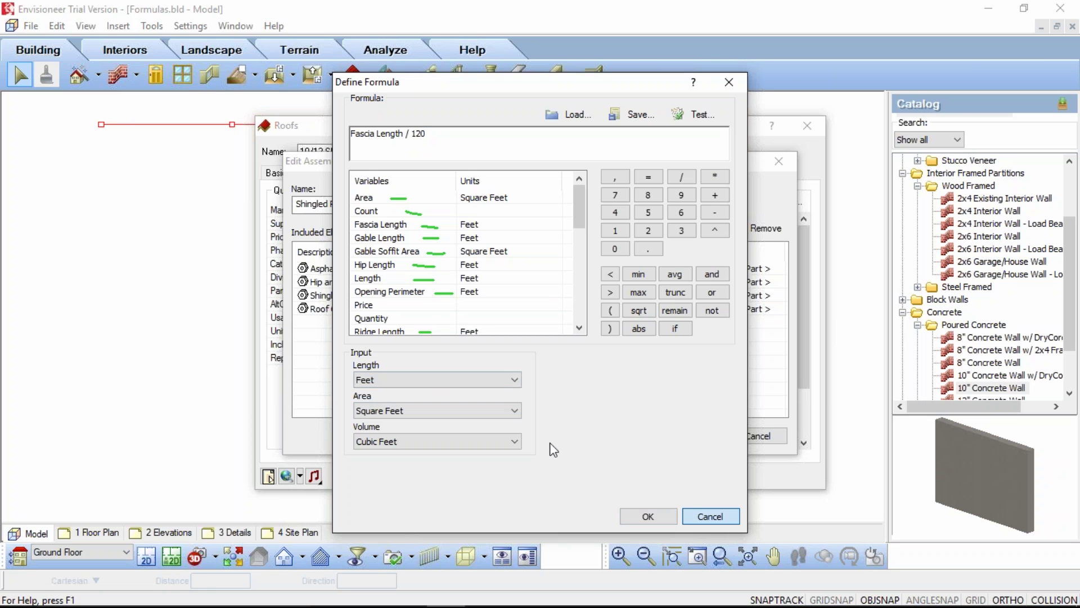
key("Return")
Check the Roof Coil Nails formula, and close the Shingled Roof Finish assembly and the assembly list without saving.
left_click(473, 311)
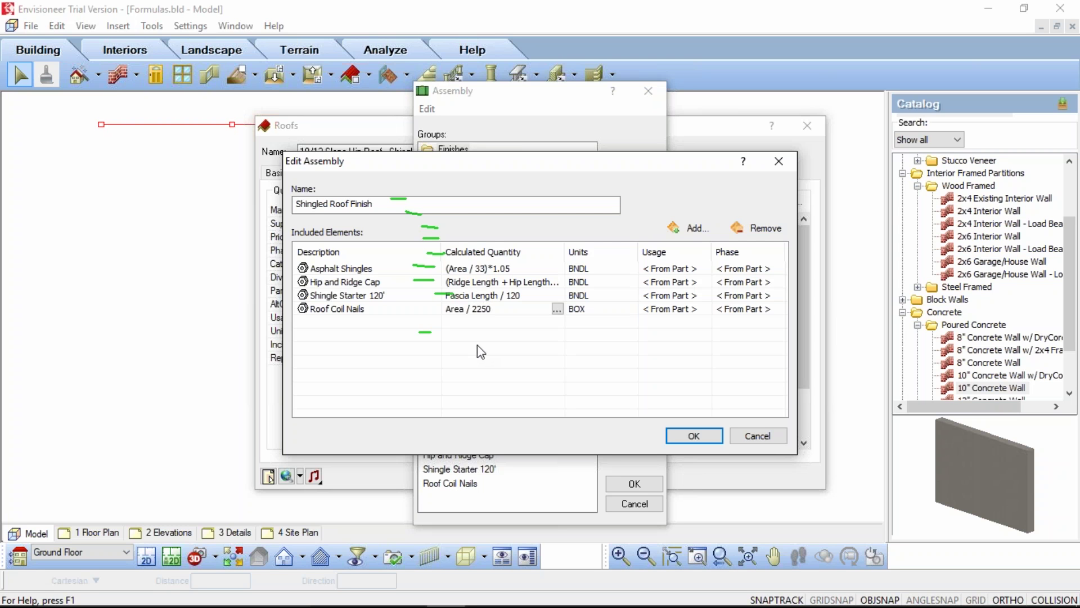
left_click(757, 436)
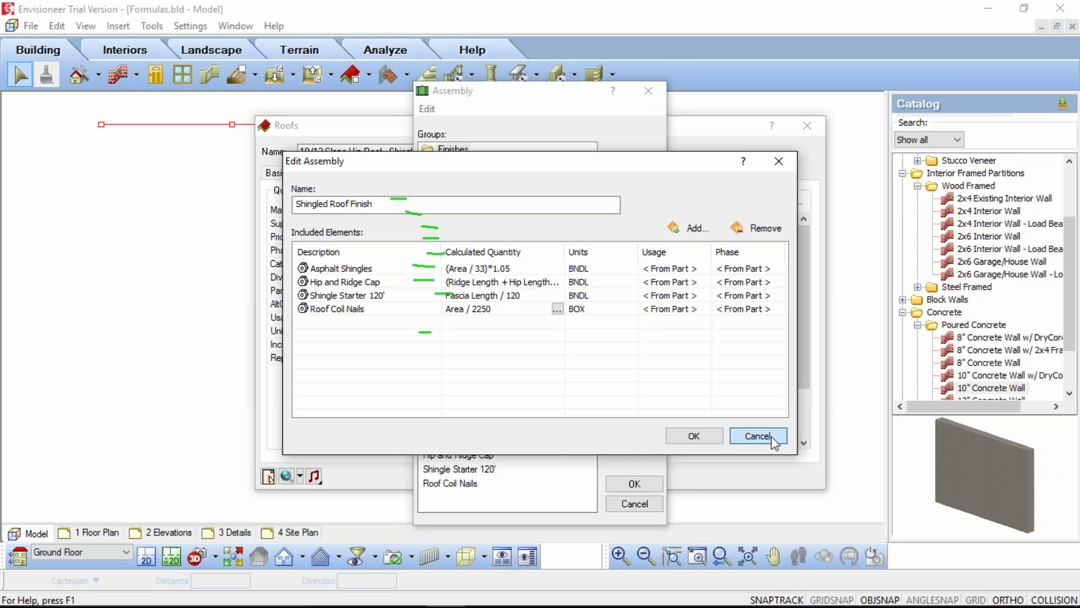
left_click(634, 503)
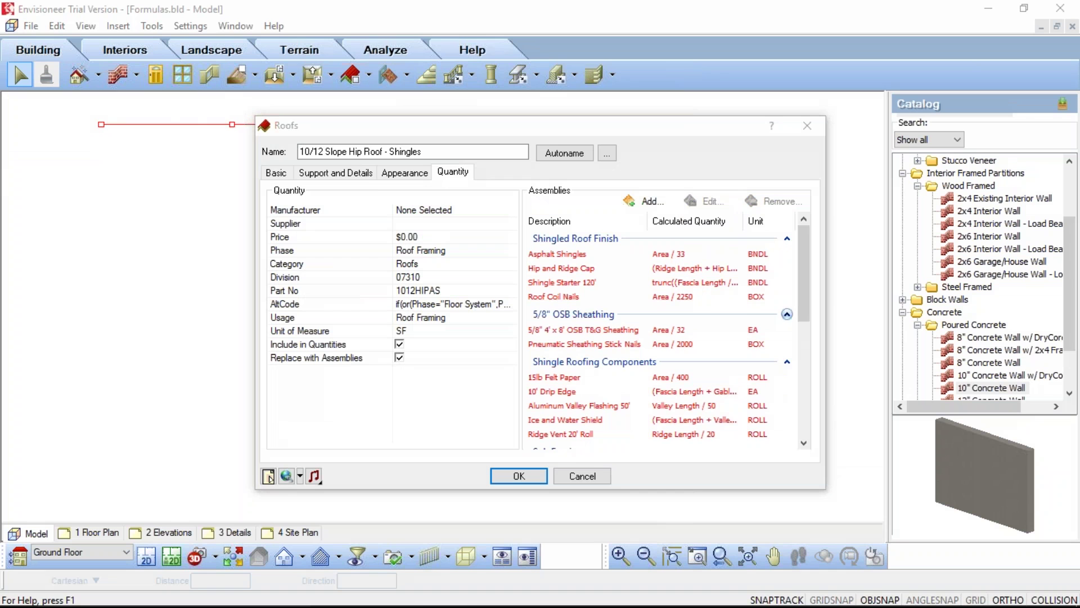
Open the Shingle Roofing Components assembly from the Exterior Components group for editing.
left_click_drag(803, 272, 803, 297)
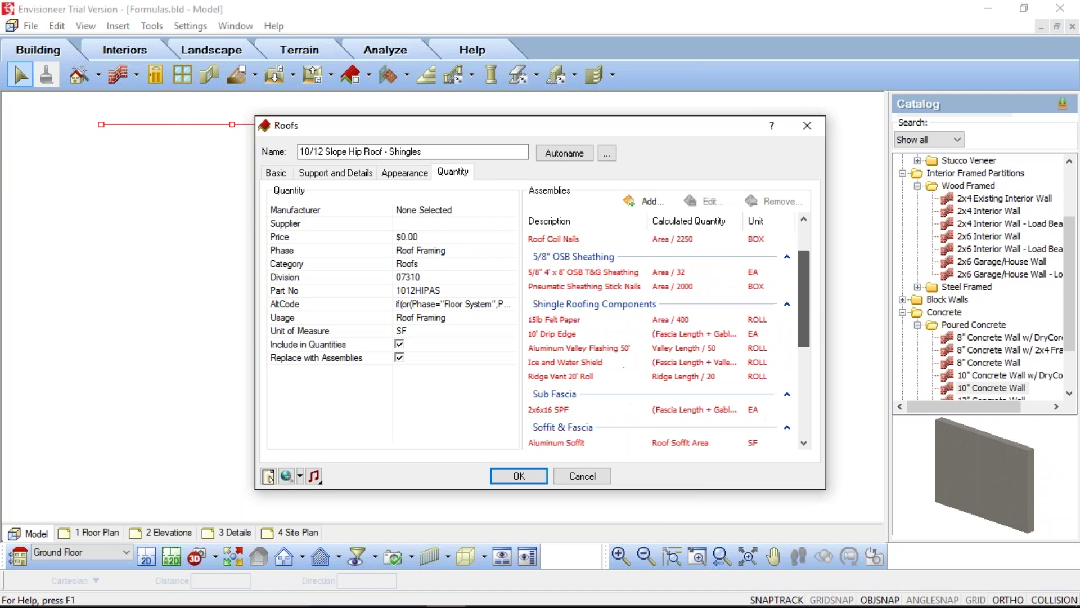
left_click(554, 335)
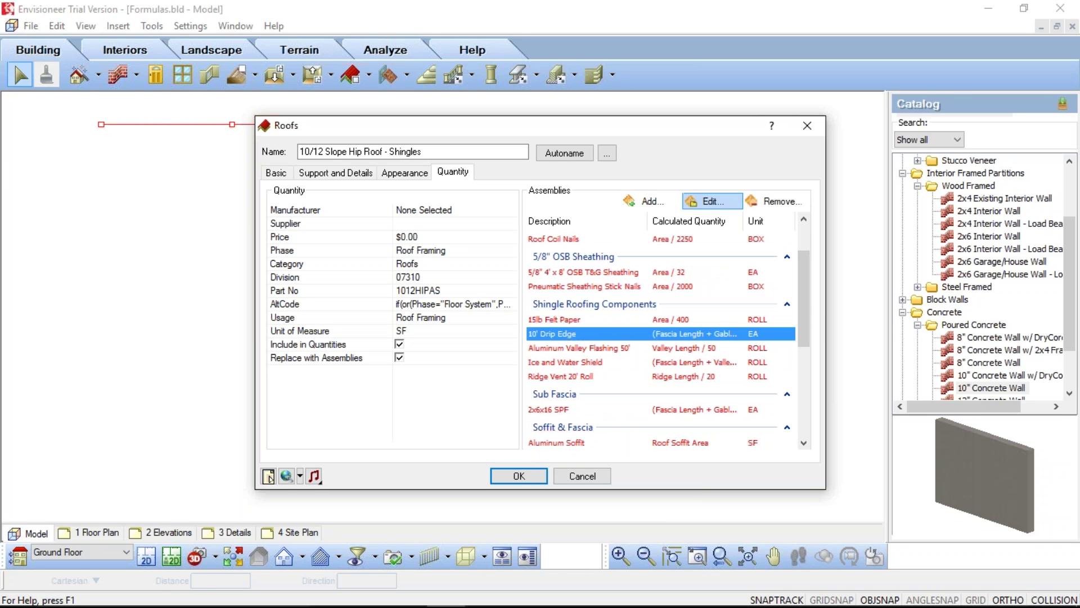
left_click(704, 202)
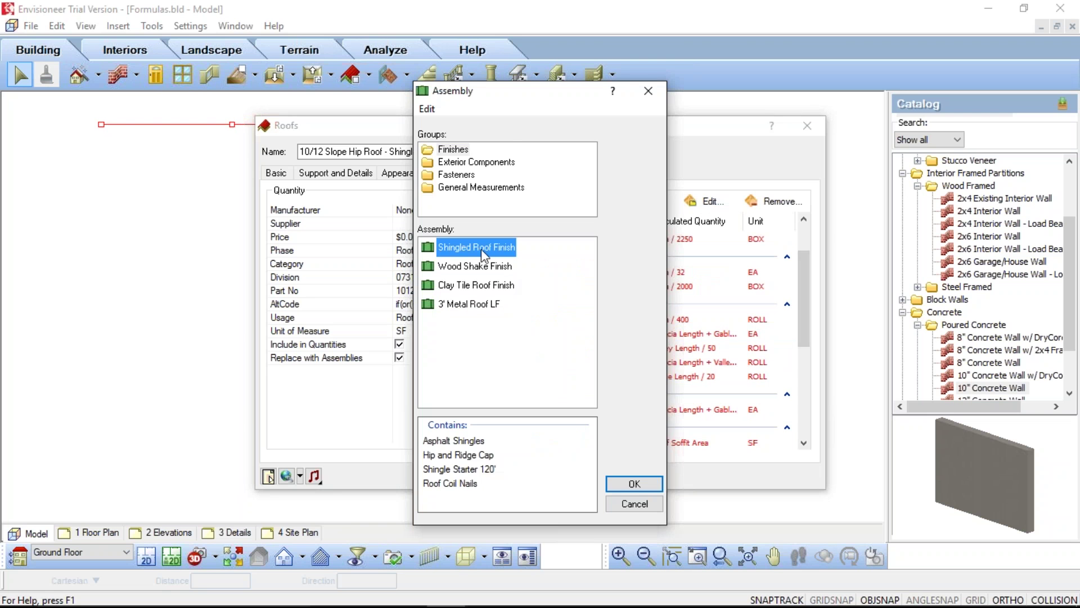
left_click(461, 162)
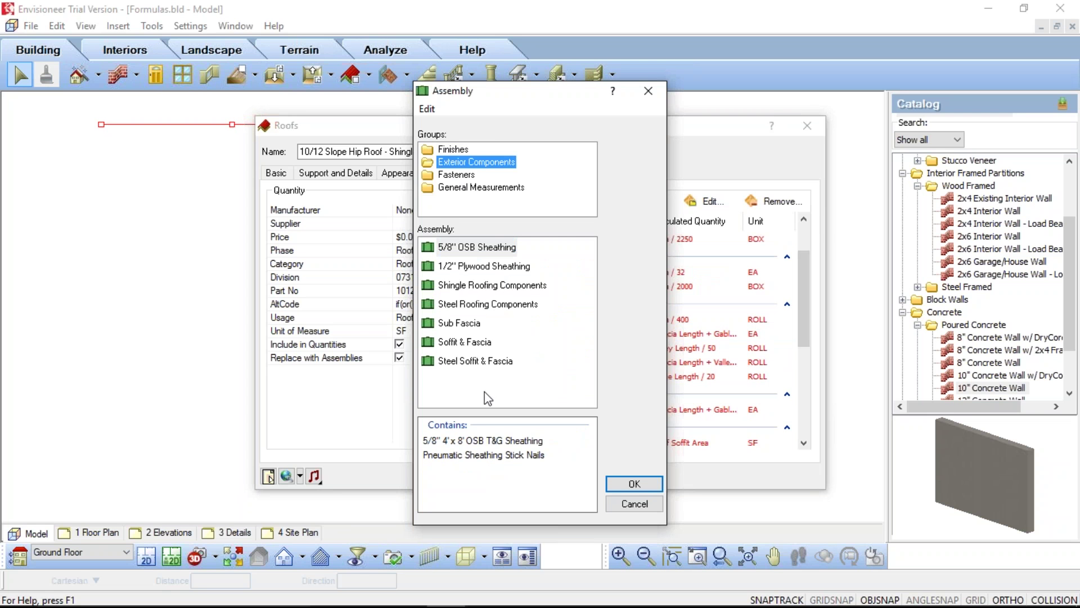
double_click(480, 287)
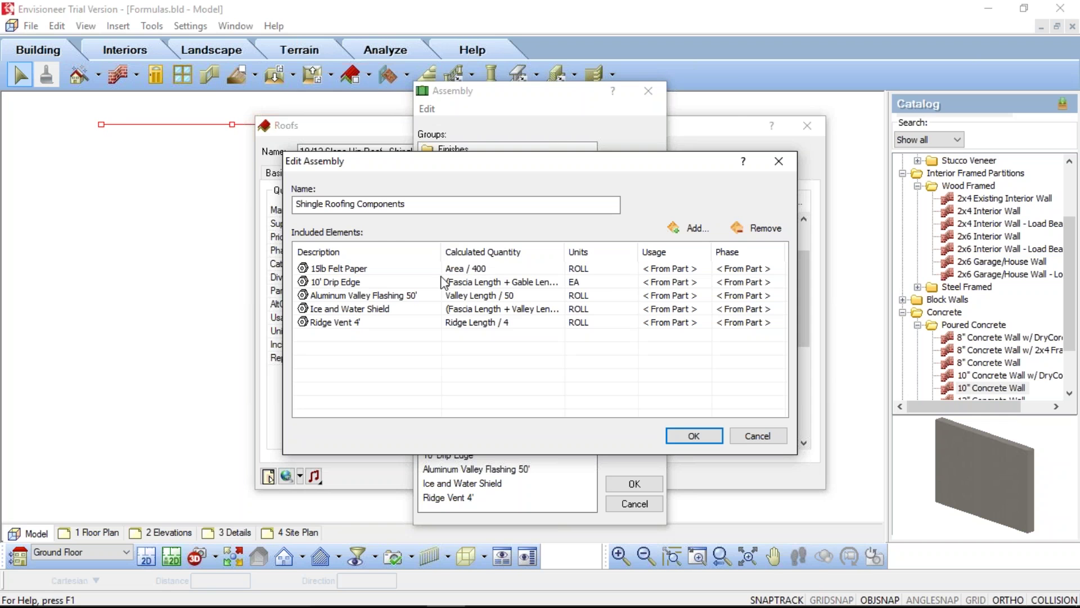
Set the 10' Drip Edge formula to ((Fascia Length + Gable Length) / 10)*1.1.
left_click(548, 286)
left_click(556, 282)
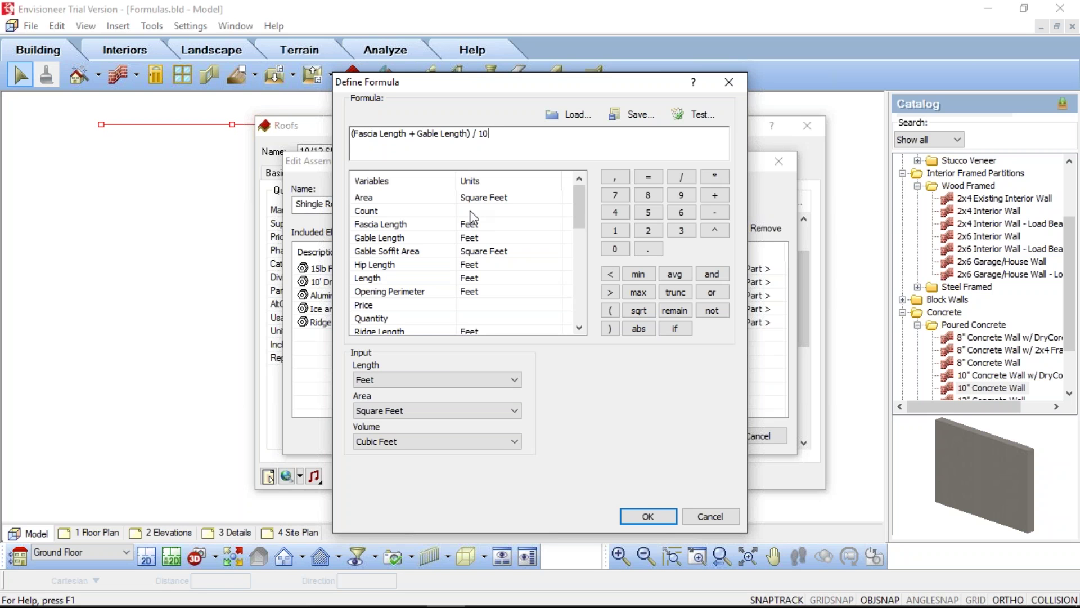
type(")")
type("(")
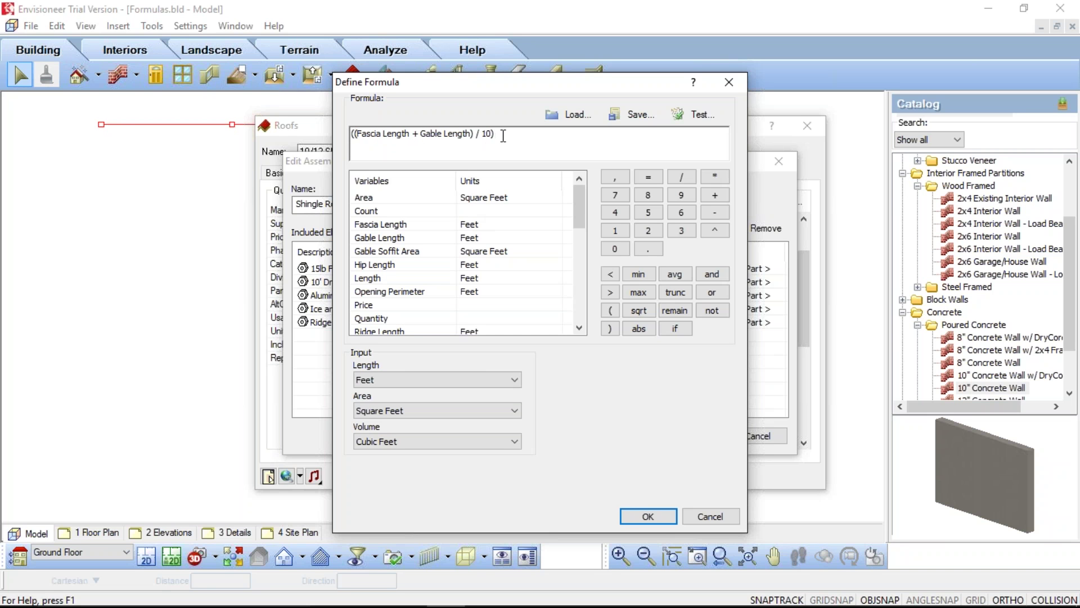
left_click(504, 136)
type("*1.1")
left_click(659, 514)
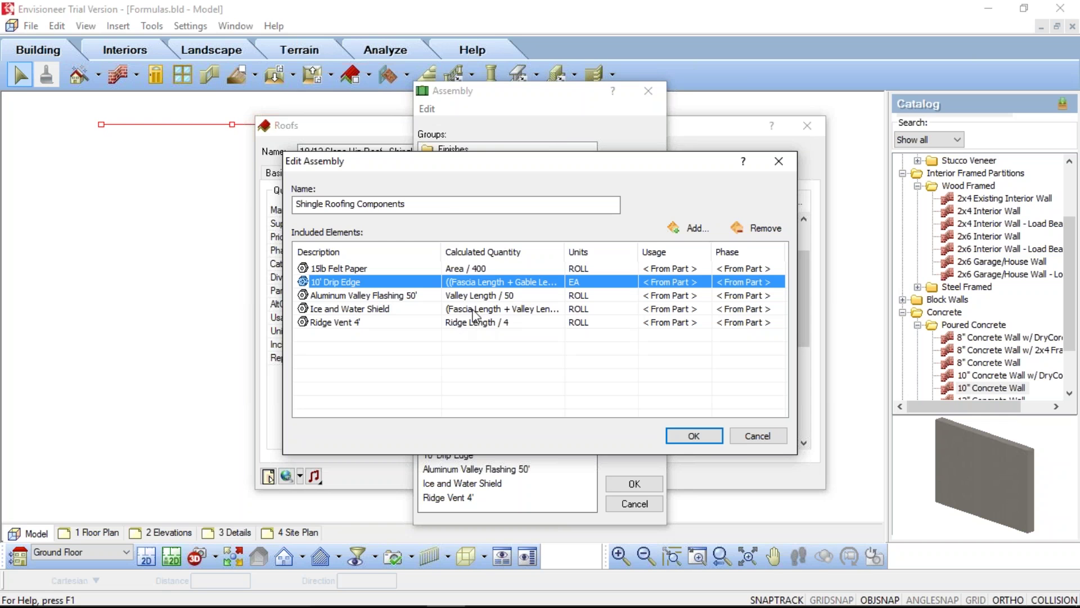
Examine the Ice and Water Shield formula without changing it, and select the Ridge Vent 4' element.
left_click(560, 308)
left_click(560, 309)
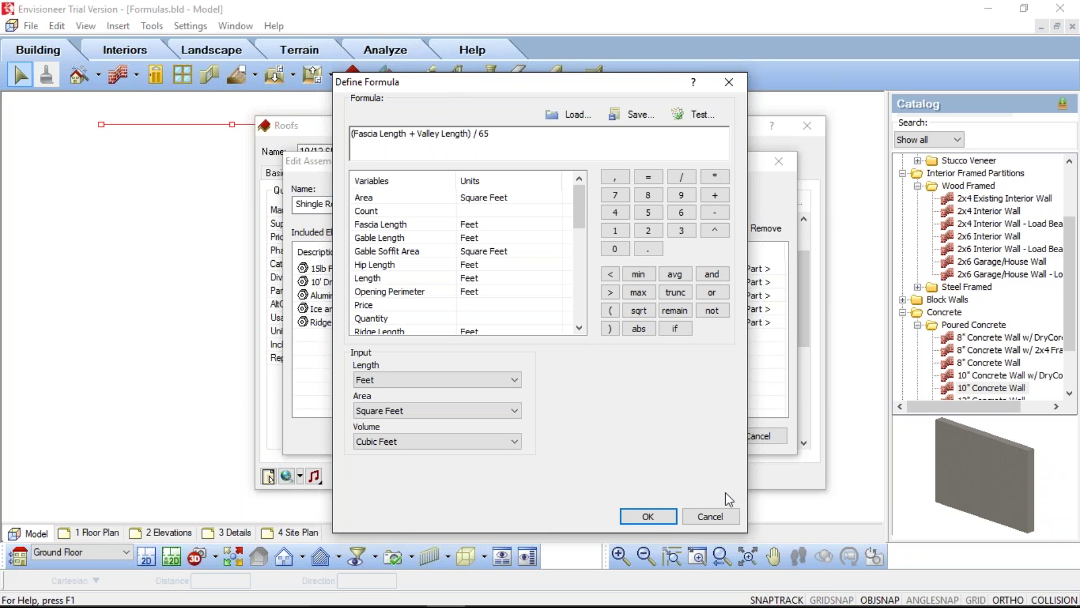
left_click(717, 515)
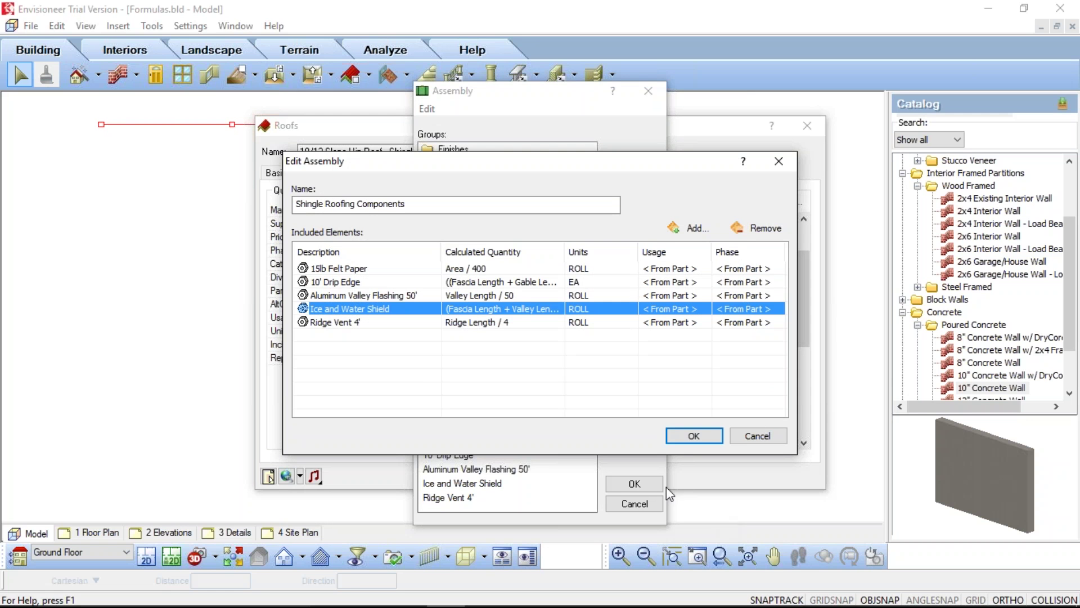
left_click(377, 322)
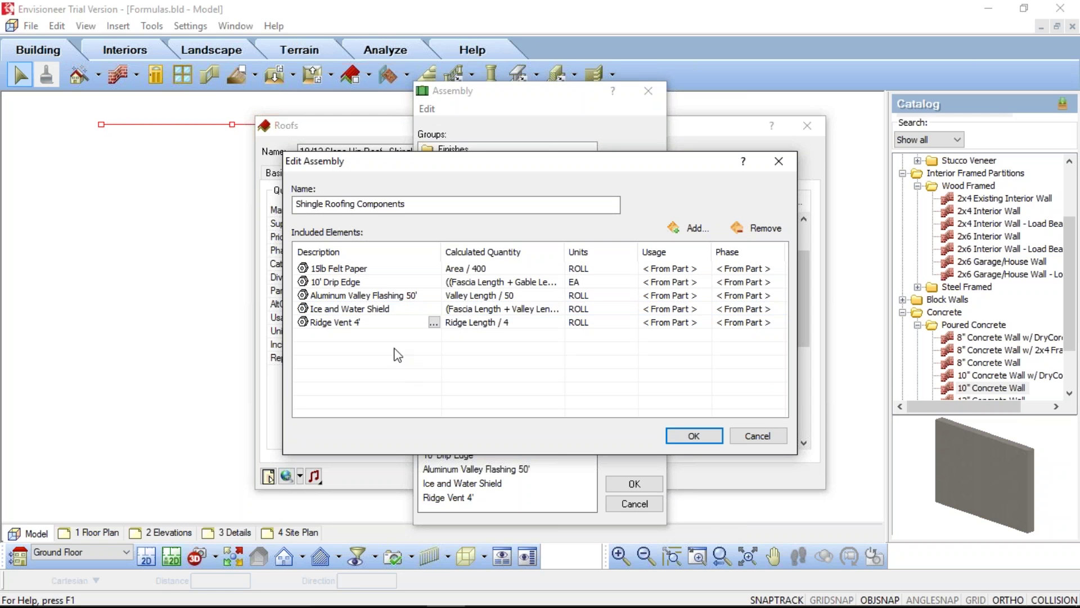
Close the Shingle Roofing Components assembly and assembly list without saving, review the remaining roof assemblies, and cancel the roof properties.
left_click(487, 324)
left_click(770, 439)
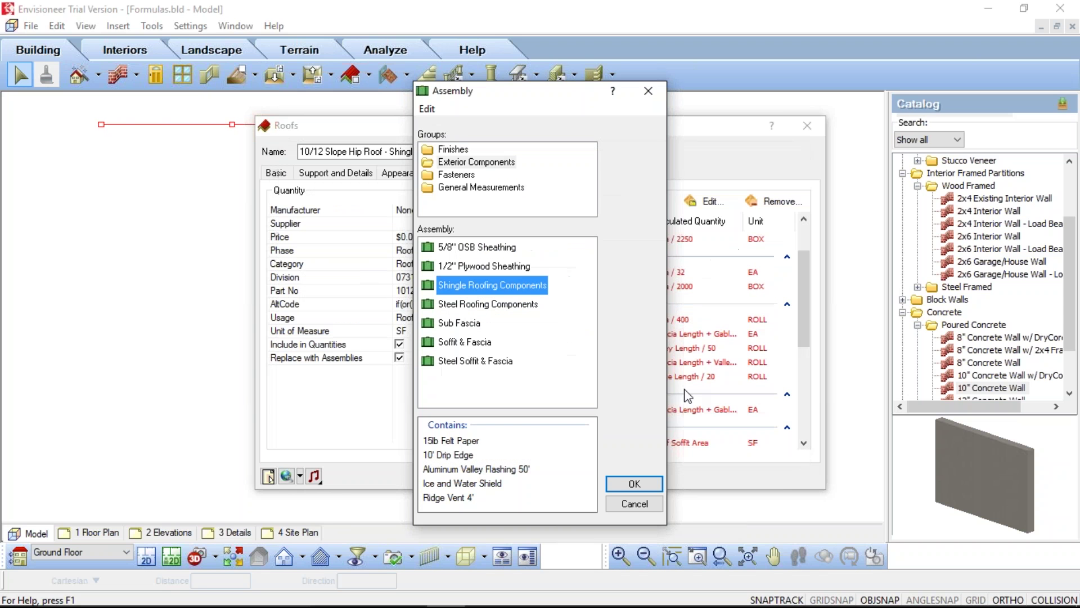
left_click(634, 502)
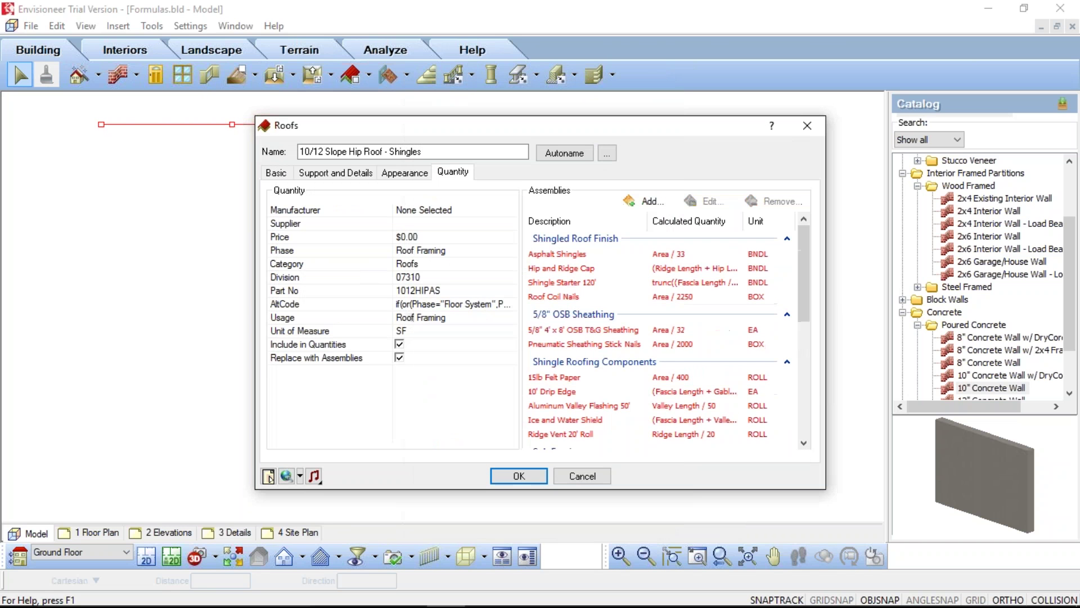
left_click_drag(803, 268, 805, 334)
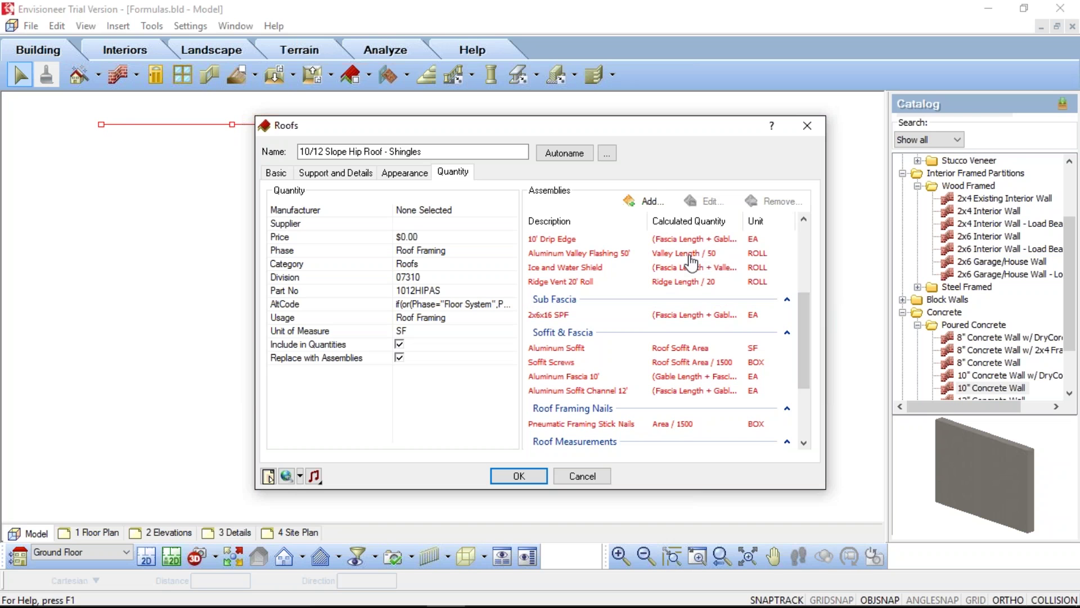
left_click(571, 478)
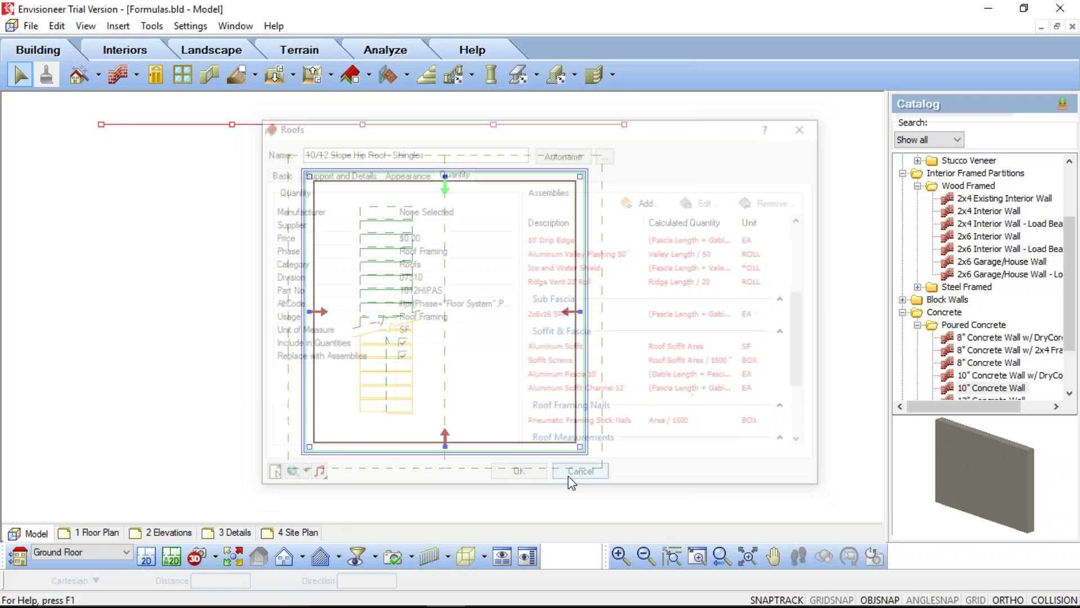
left_click(663, 395)
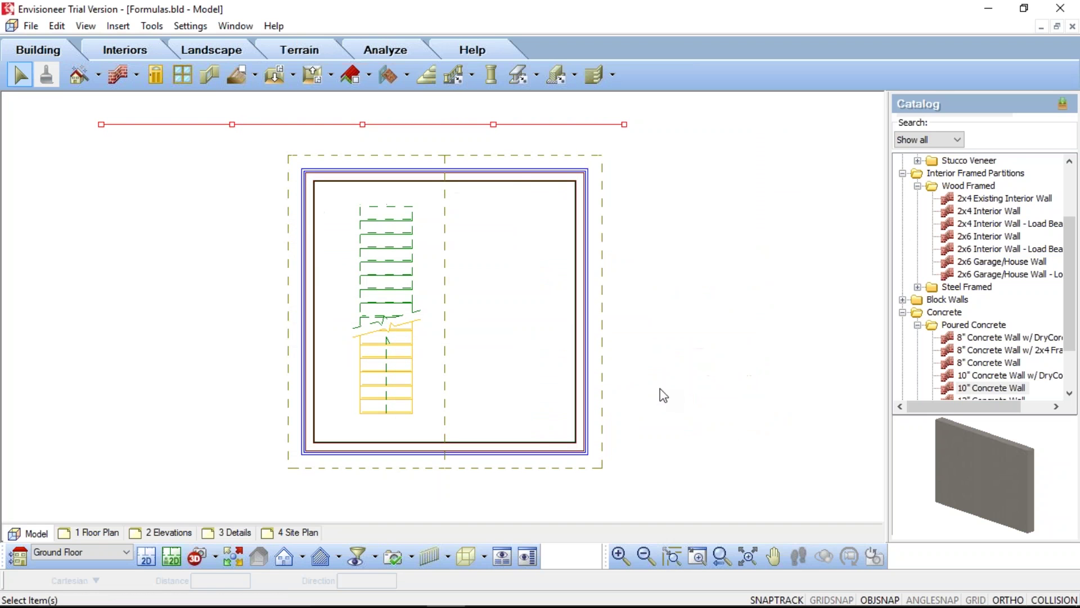
Open the quantity properties of the 2 x 6 Vinyl Siding wall and place the dialog clear of the sketching space.
left_click(524, 180)
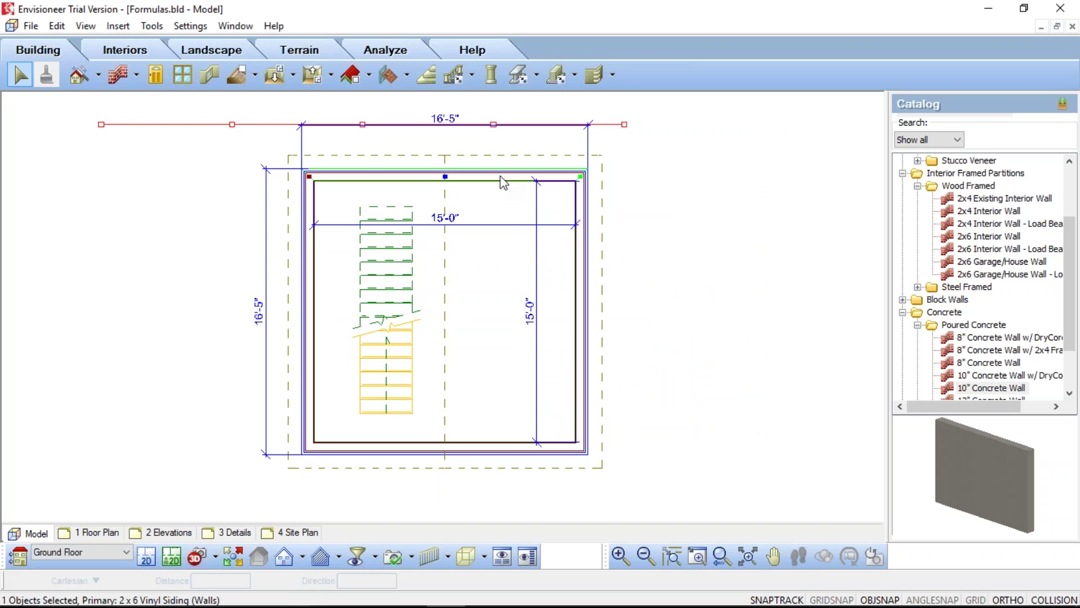
right_click(504, 183)
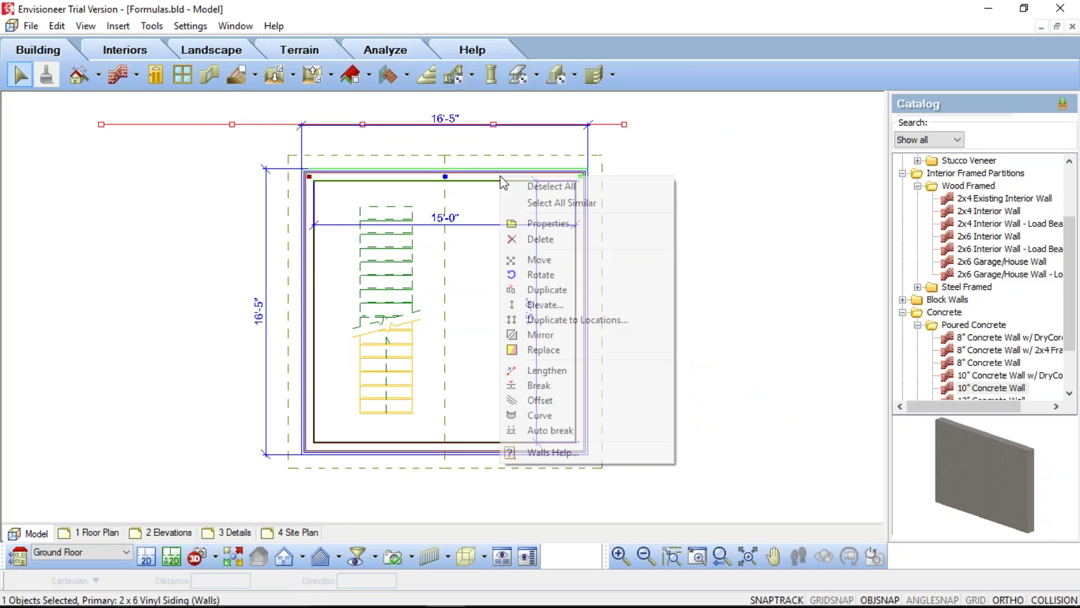
left_click(552, 225)
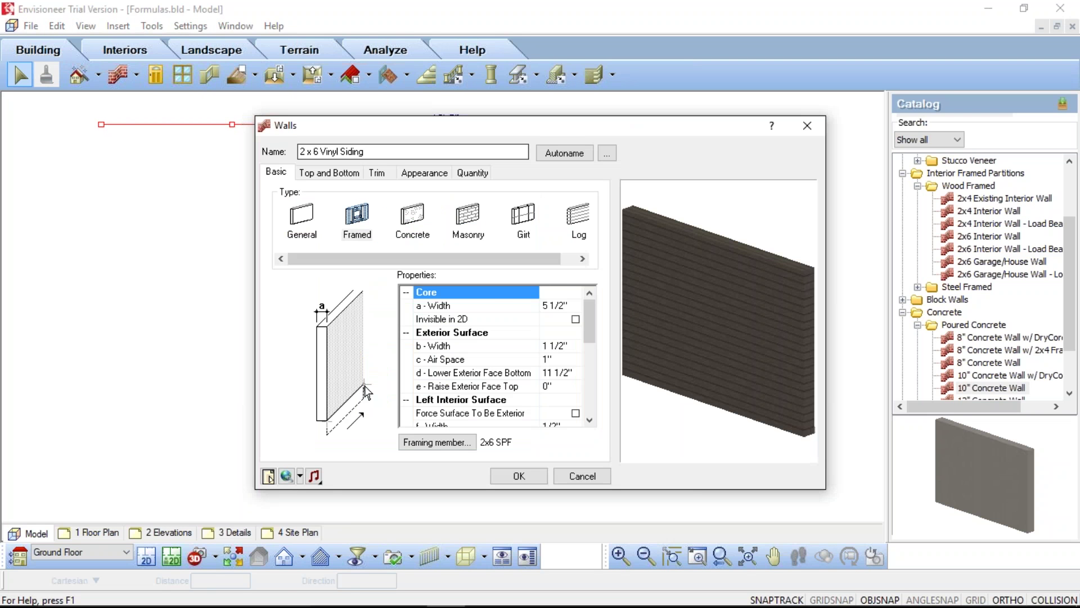
left_click(473, 173)
left_click_drag(576, 131, 681, 215)
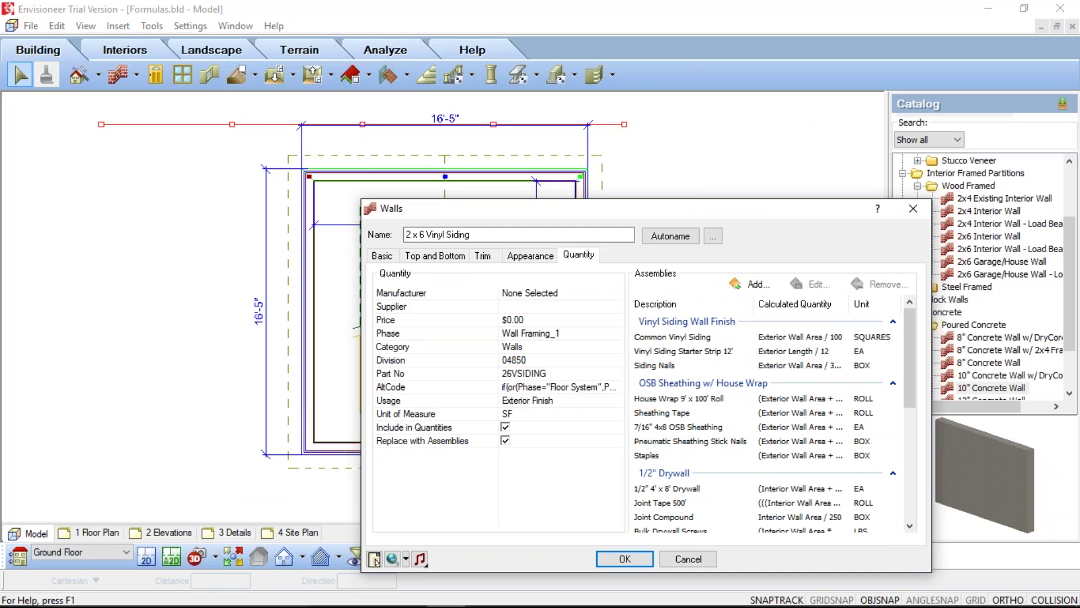
Sketch a green freehand wall section beside the plan, showing the exterior layers, stud with bottom plate, floor and rim joist.
left_click(375, 559)
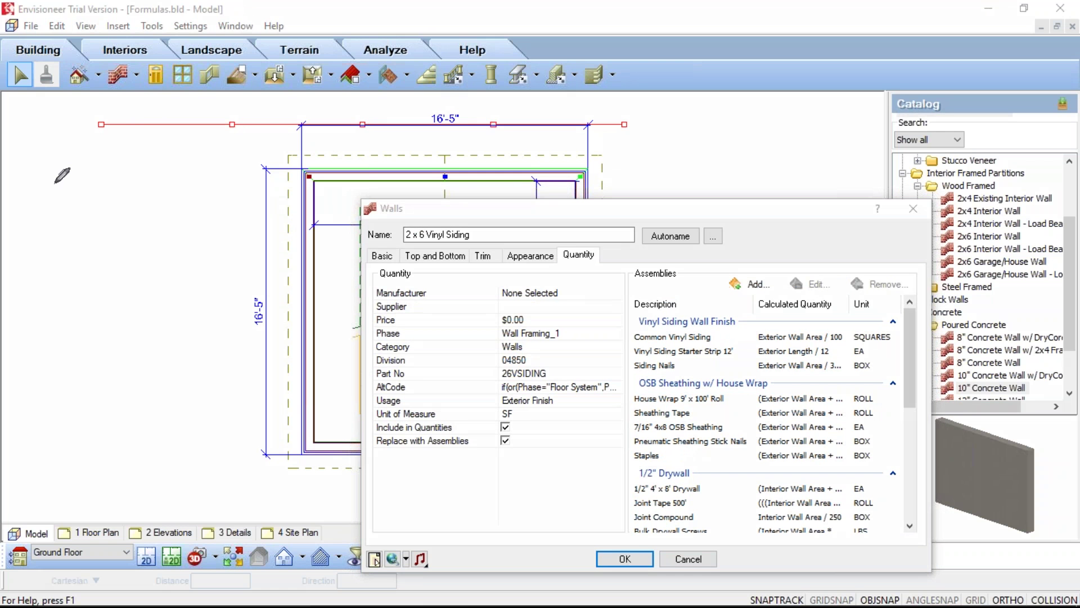
mouse_move(49, 163)
left_mouse_down()
mouse_move(42, 246)
mouse_move(55, 161)
mouse_move(61, 246)
mouse_move(65, 159)
mouse_move(63, 246)
left_mouse_up()
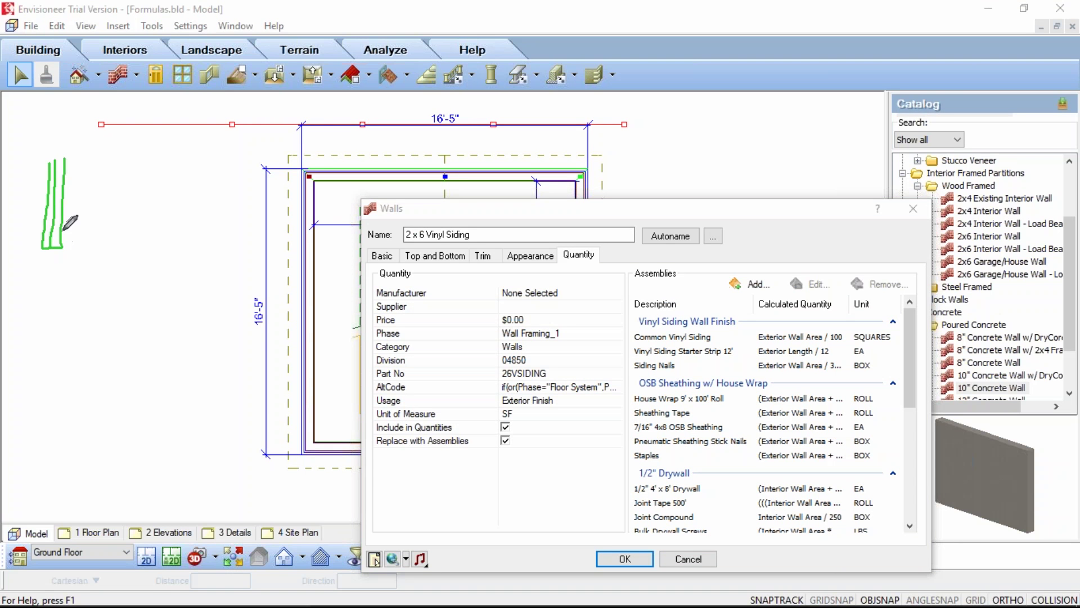
mouse_move(62, 207)
left_mouse_down()
mouse_move(90, 208)
mouse_move(100, 154)
left_mouse_up()
left_click_drag(98, 193, 64, 197)
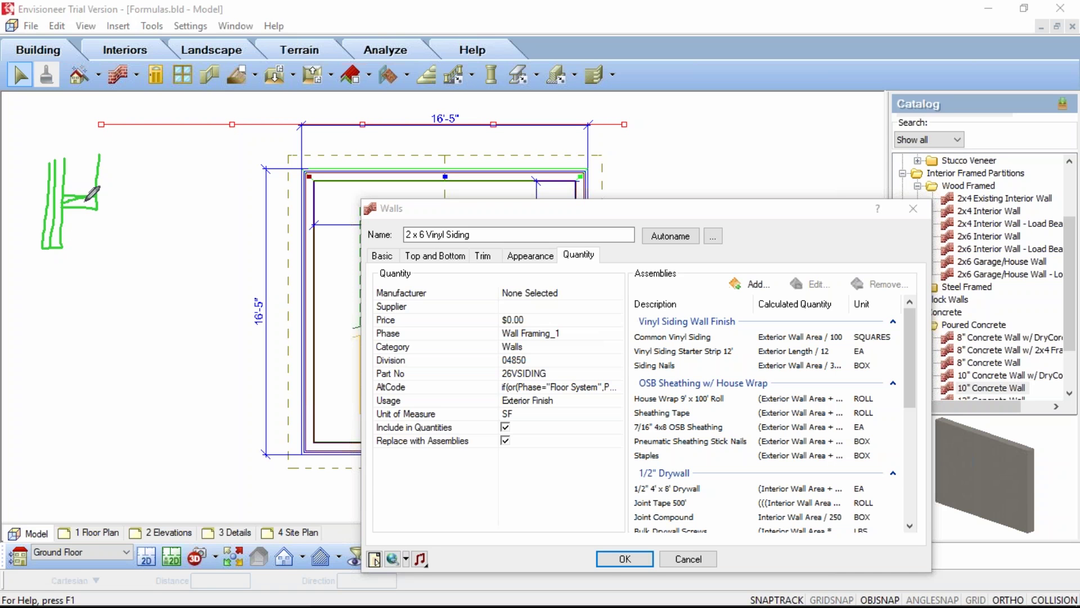
left_click_drag(62, 247, 128, 248)
left_click_drag(62, 210, 138, 211)
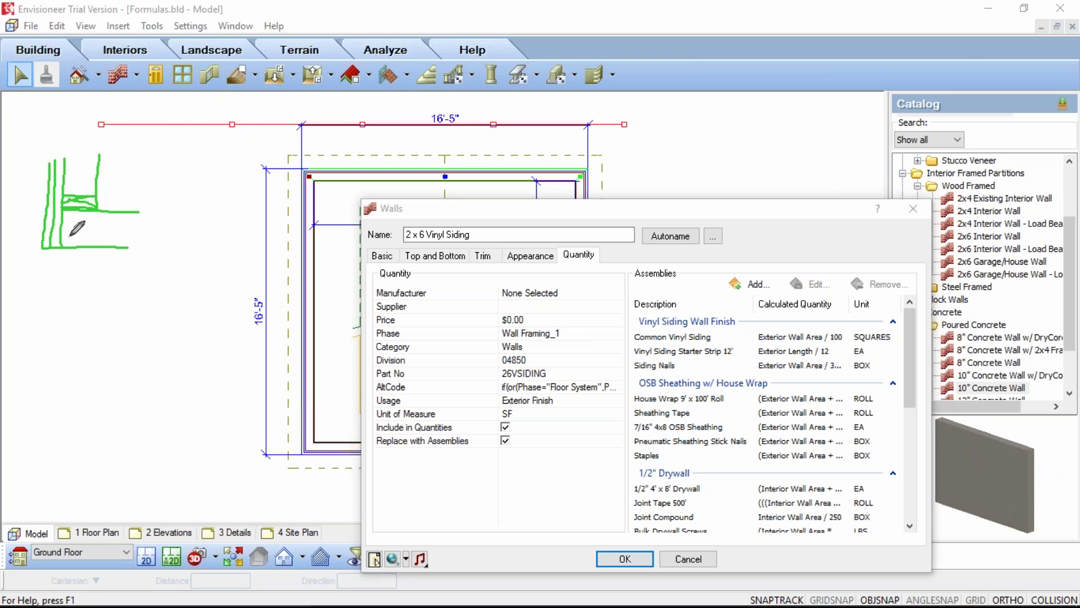
mouse_move(64, 210)
left_mouse_down()
mouse_move(66, 248)
mouse_move(77, 204)
left_mouse_up()
Add freehand dimension lines to the wall section sketch for the interior wall height and the full exterior height.
left_click_drag(23, 250, 10, 251)
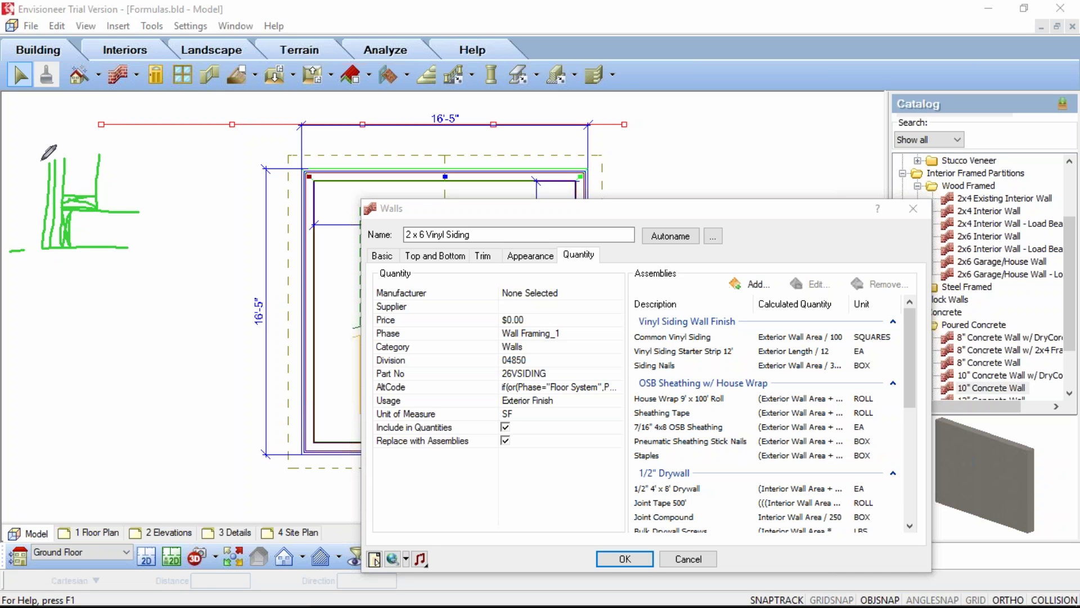
left_click_drag(11, 146, 42, 151)
mouse_move(139, 151)
left_mouse_down()
mouse_move(117, 151)
mouse_move(120, 216)
left_mouse_up()
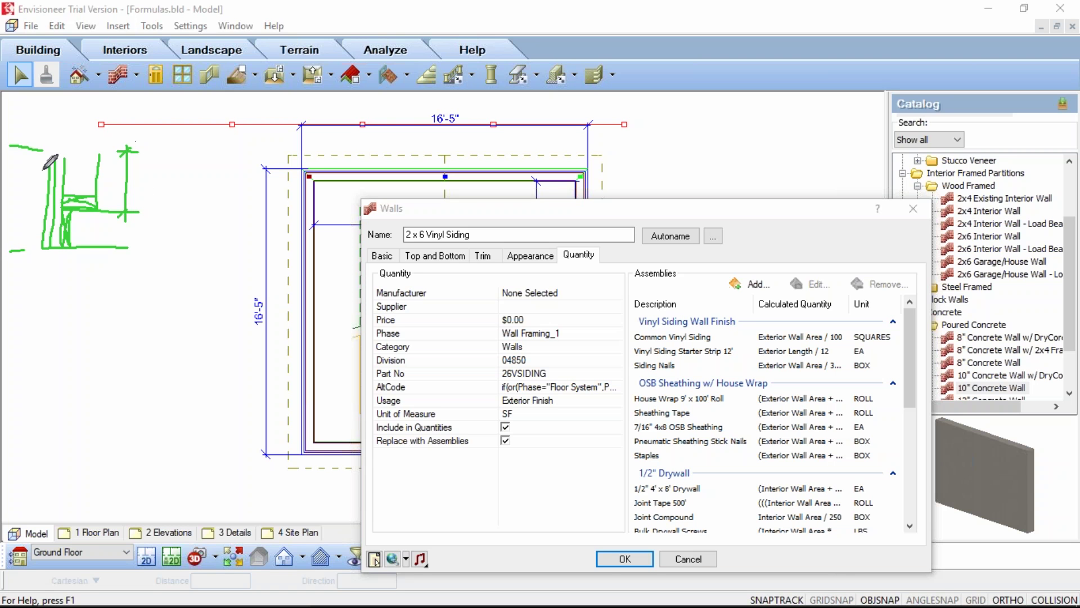
mouse_move(25, 142)
left_mouse_down()
mouse_move(24, 257)
mouse_move(12, 256)
left_mouse_up()
left_click_drag(32, 141, 13, 157)
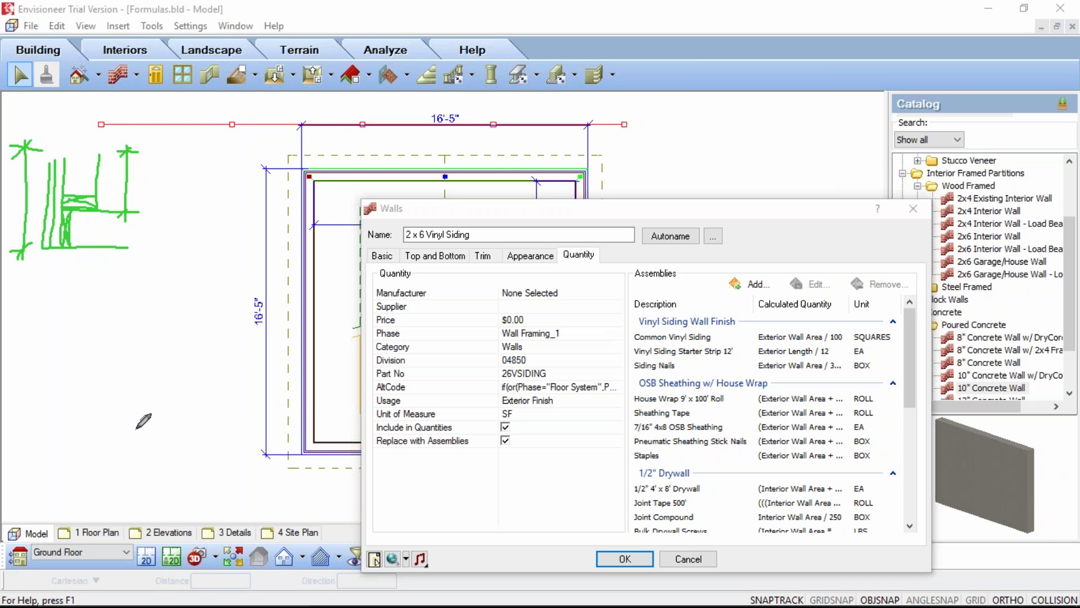
Mark the Common Vinyl Siding and 1/2" 4' x 8' Drywall formulas with freehand green arrows.
left_click(735, 338)
mouse_move(735, 338)
left_mouse_down()
mouse_move(754, 338)
mouse_move(746, 341)
left_mouse_up()
left_click_drag(739, 488, 754, 486)
left_click_drag(754, 486, 745, 494)
Draw freehand green strokes outside the building's walls in the plan to indicate the exterior wall surfaces.
left_click_drag(334, 136, 335, 155)
left_click_drag(377, 130, 383, 151)
left_click_drag(507, 132, 512, 152)
left_click_drag(601, 134, 603, 153)
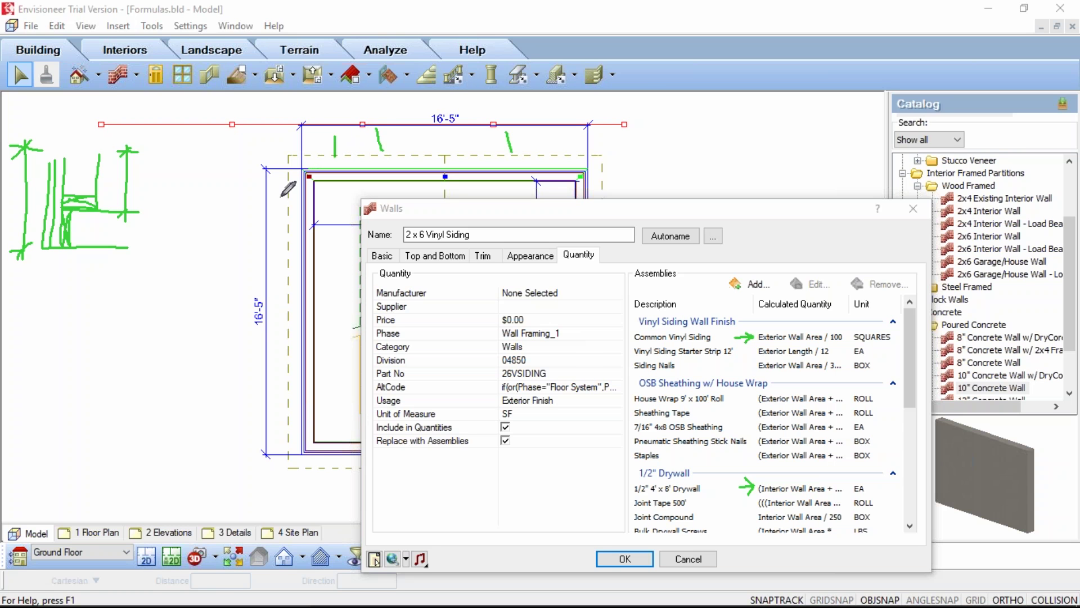
mouse_move(237, 206)
left_mouse_down()
mouse_move(281, 197)
mouse_move(217, 326)
left_mouse_up()
left_click_drag(262, 366, 237, 391)
left_click_drag(261, 403, 232, 439)
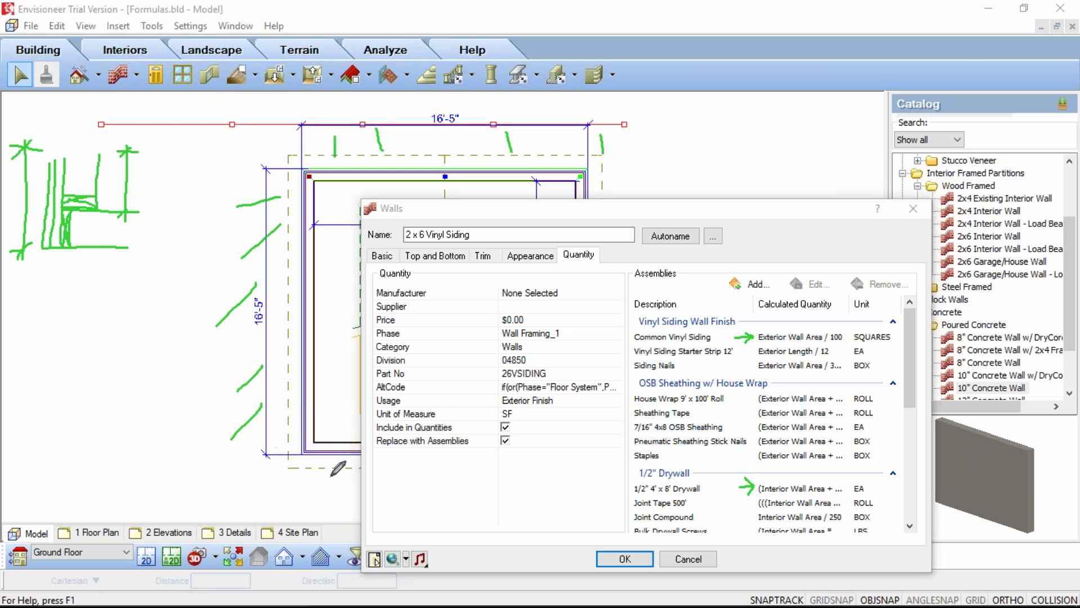
left_click_drag(313, 469, 311, 491)
left_click_drag(337, 467, 336, 489)
Mark the inner wall faces with small green strokes and underline Interior Wall Area in the drywall formula.
left_click_drag(330, 351, 336, 351)
left_click_drag(329, 307, 335, 307)
left_click(334, 214)
left_click_drag(357, 182, 359, 189)
left_click_drag(766, 492, 826, 492)
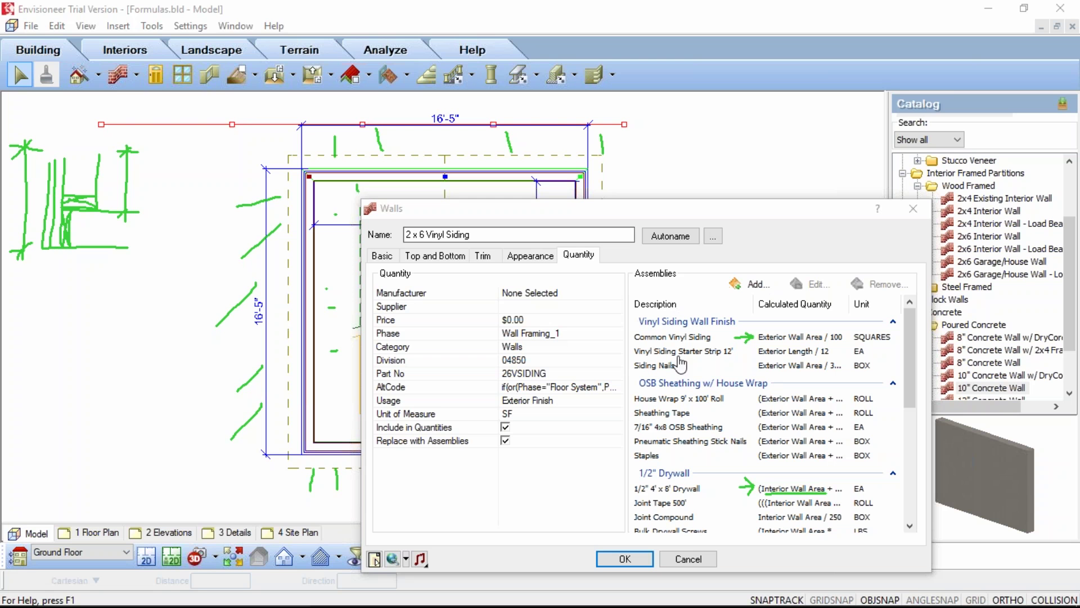
Open the OSB Sheathing w/ House Wrap assembly from the wall's quantity elements for editing.
left_click(676, 417)
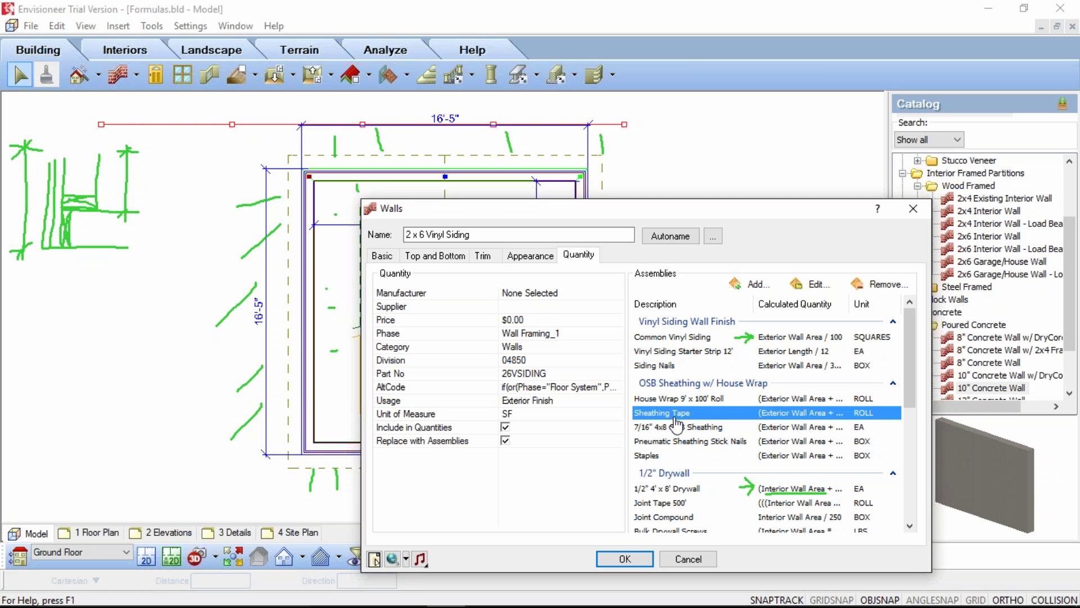
left_click(819, 284)
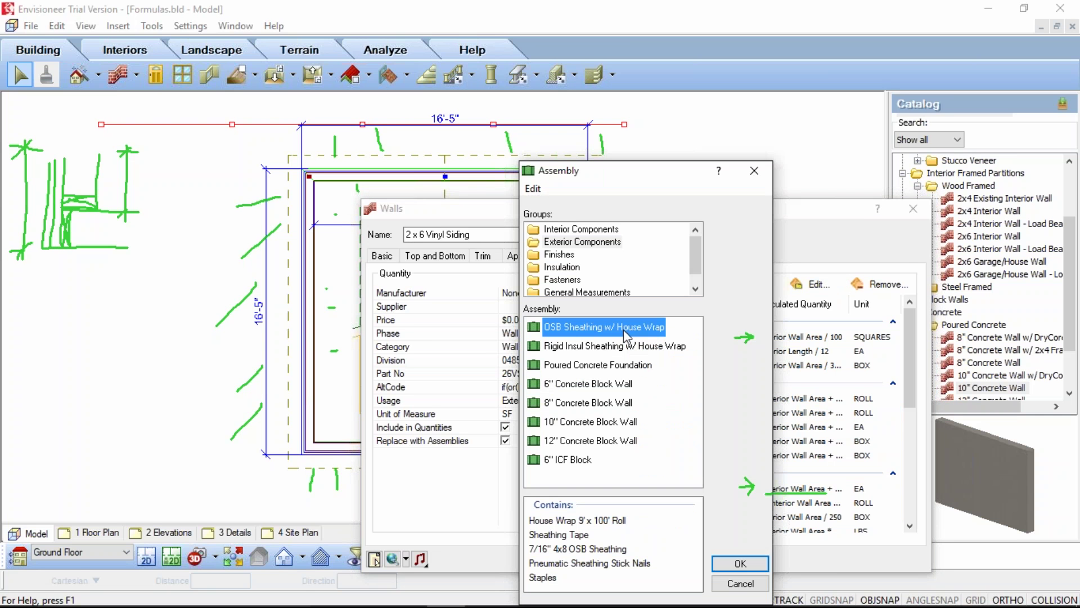
double_click(623, 329)
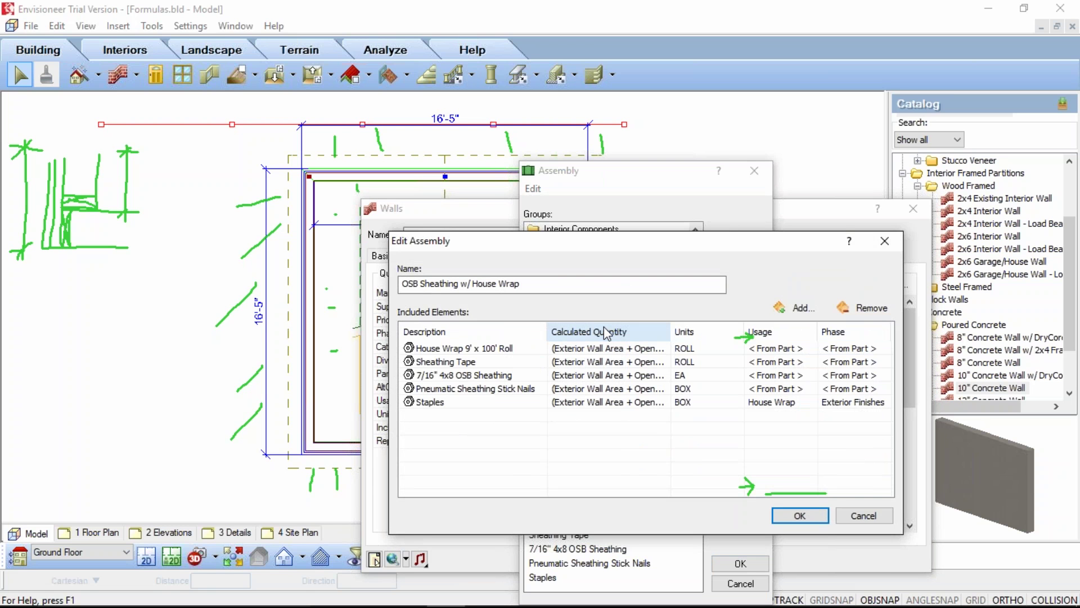
Examine the House Wrap 9' x 100' Roll formula, highlighting its Exterior Wall Area variable, and cancel without changing it.
left_click(504, 350)
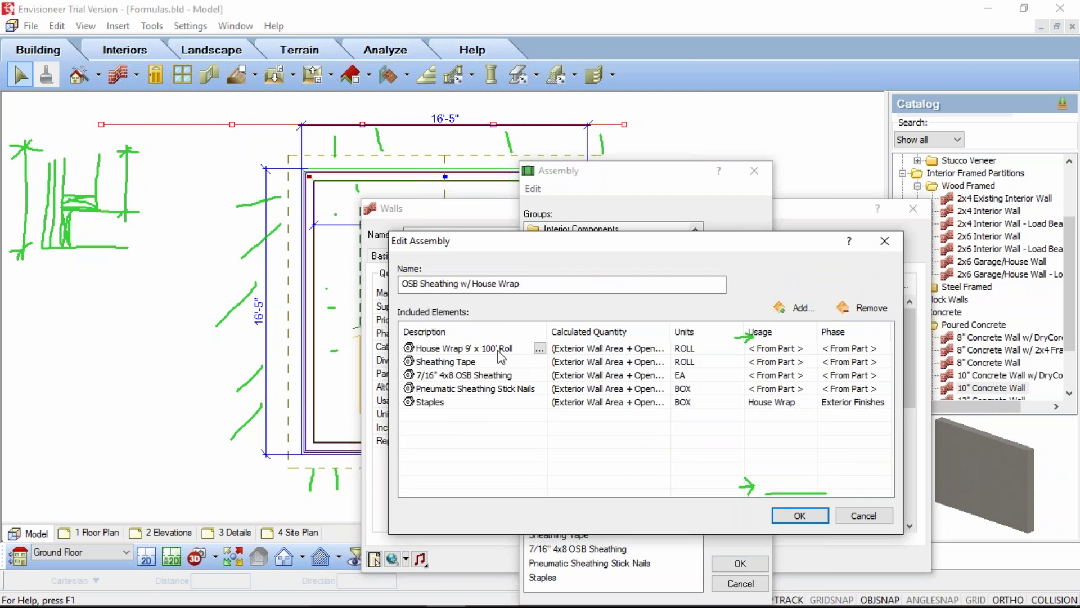
left_click(653, 350)
left_click(664, 348)
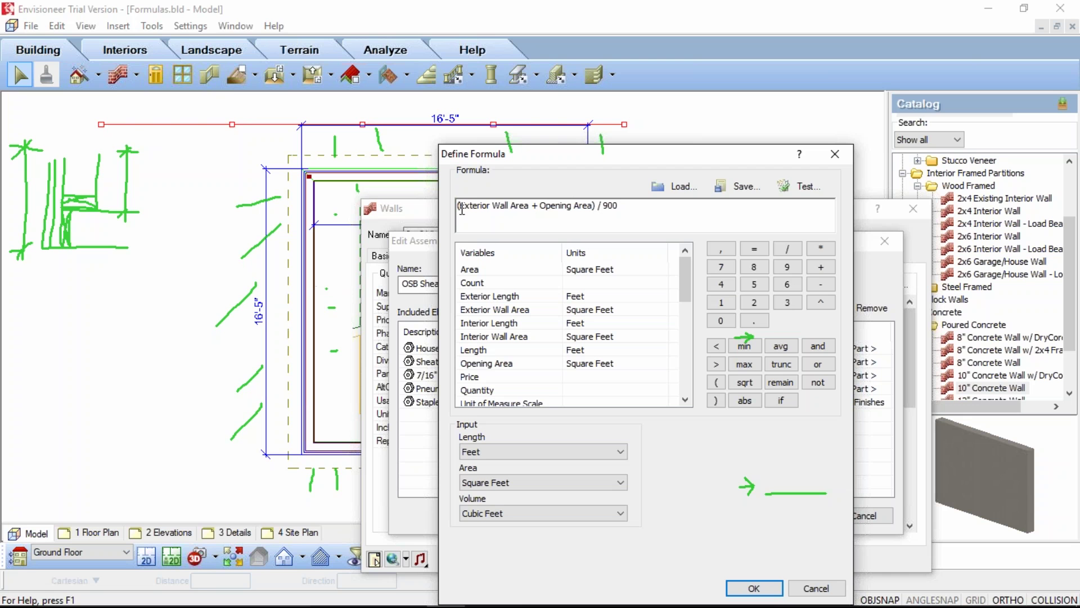
left_click_drag(460, 205, 536, 210)
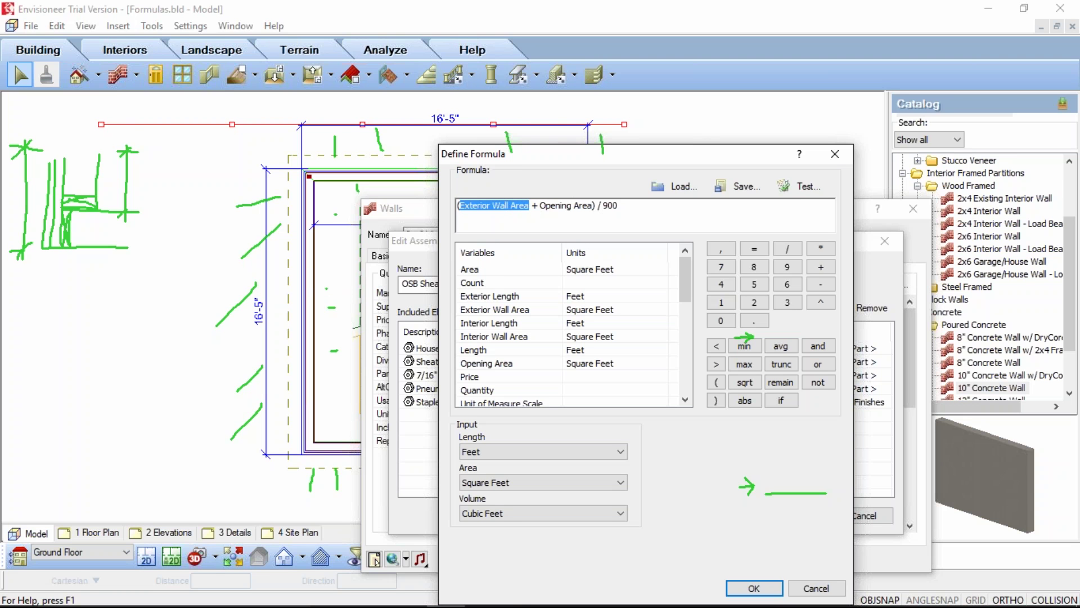
left_click(541, 206)
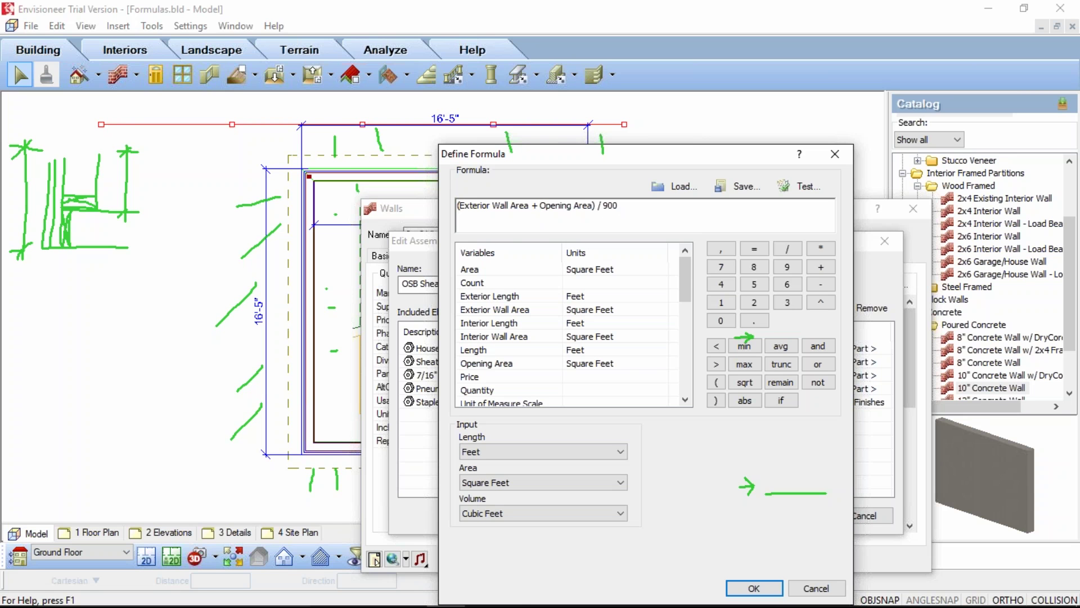
left_click(816, 588)
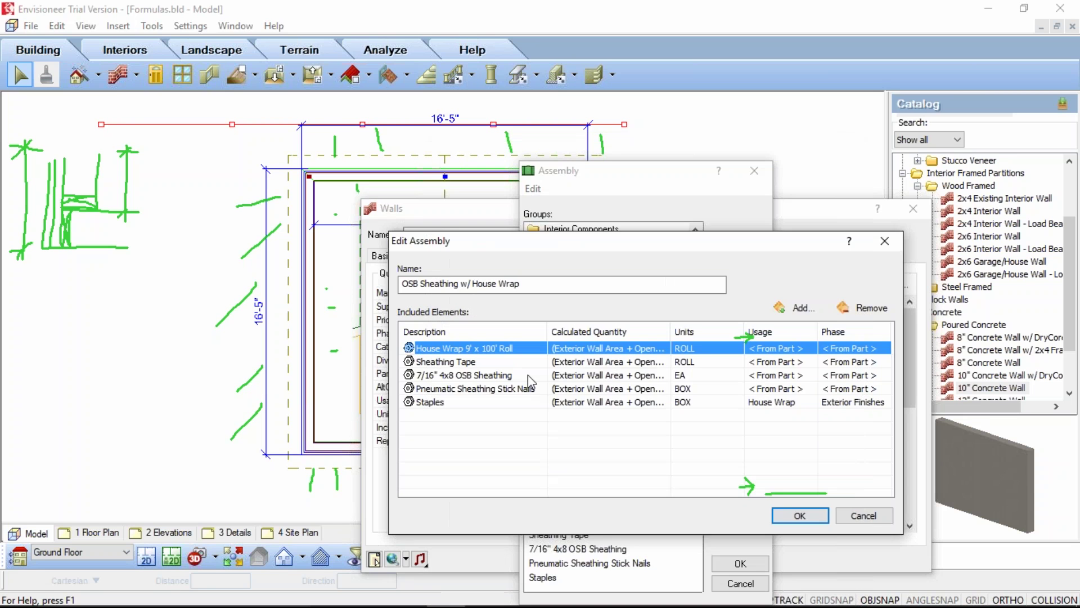
Examine the Sheathing Tape formula and its input units, and close it without editing.
left_click(662, 365)
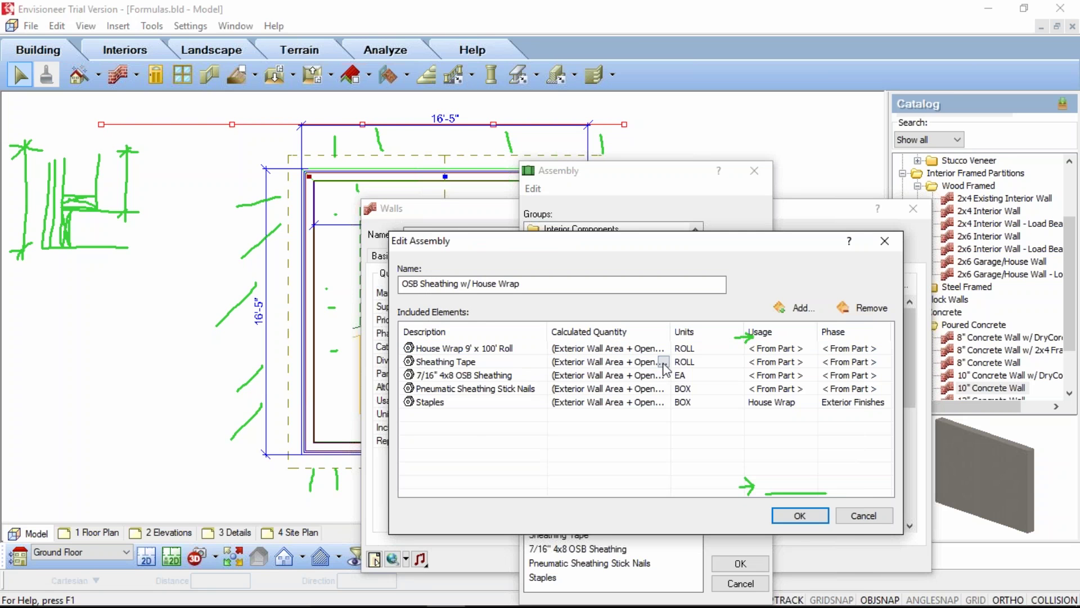
left_click(663, 363)
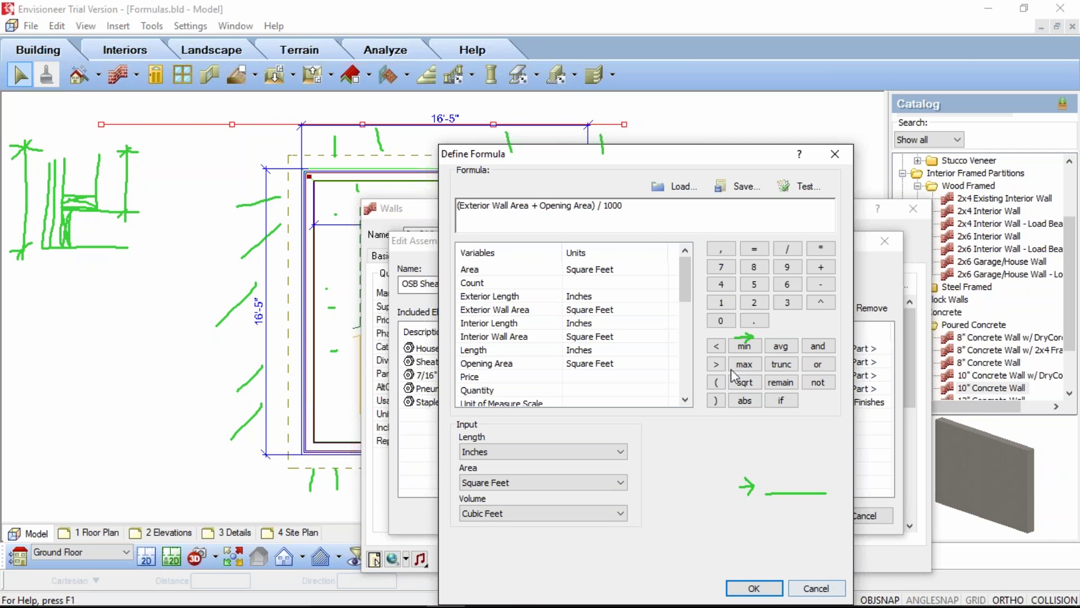
key("Return")
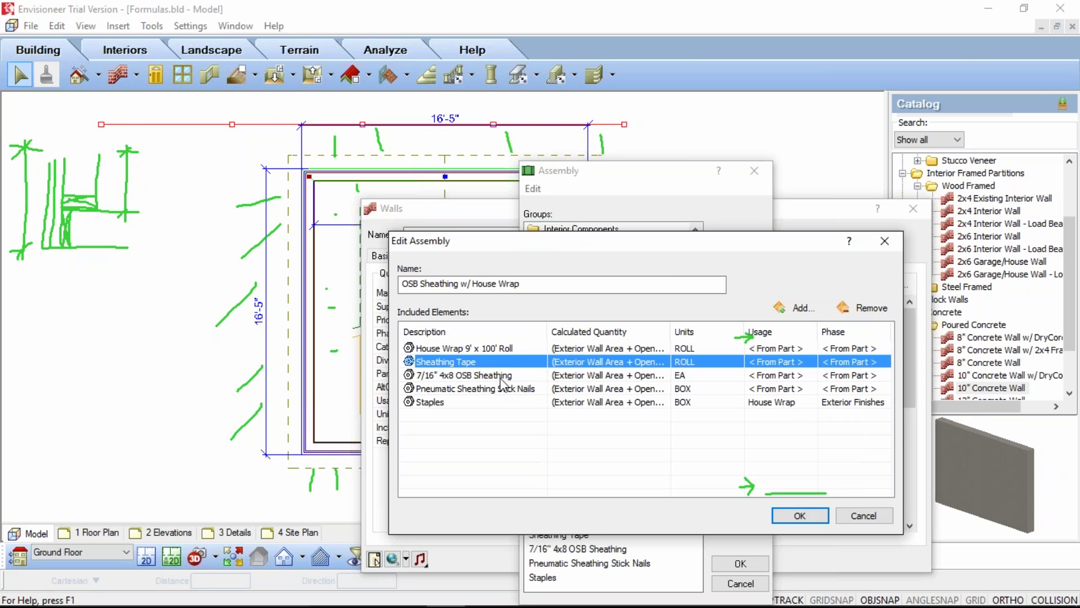
Try a divisor of 36 in the 7/16" 4x8 OSB Sheathing formula, restore 32, and cancel the formula definition.
left_click(565, 380)
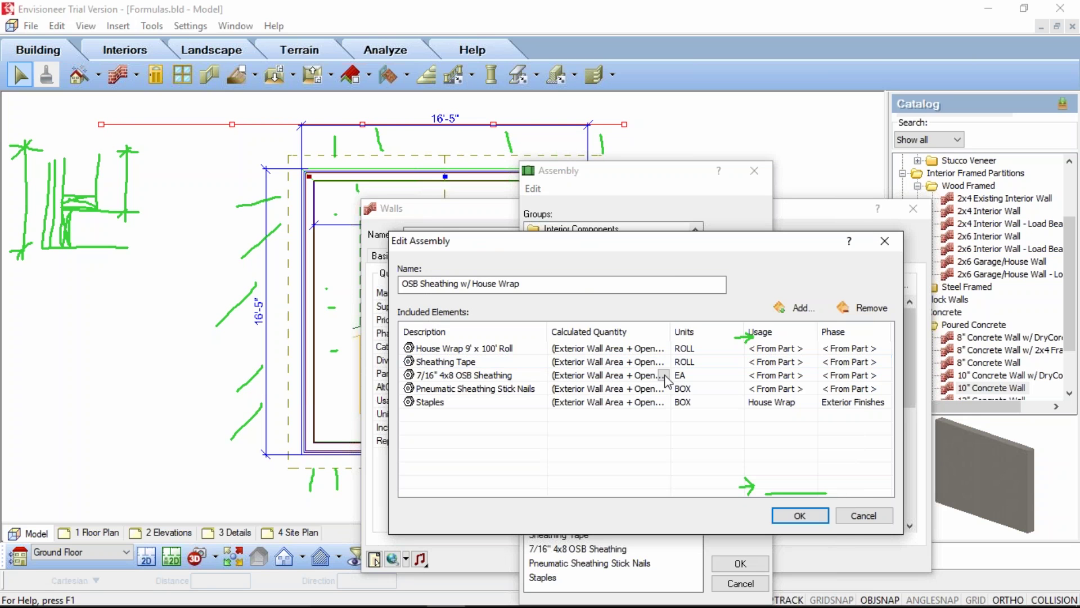
left_click(666, 376)
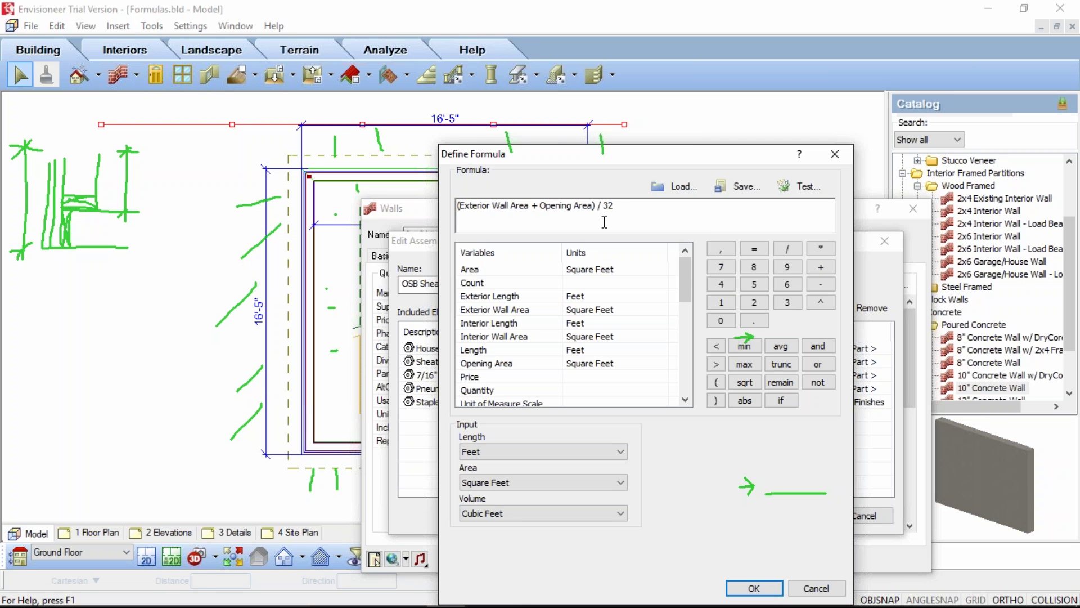
left_click_drag(609, 210, 616, 208)
type("6")
key("BackSpace")
type("2")
left_click(813, 590)
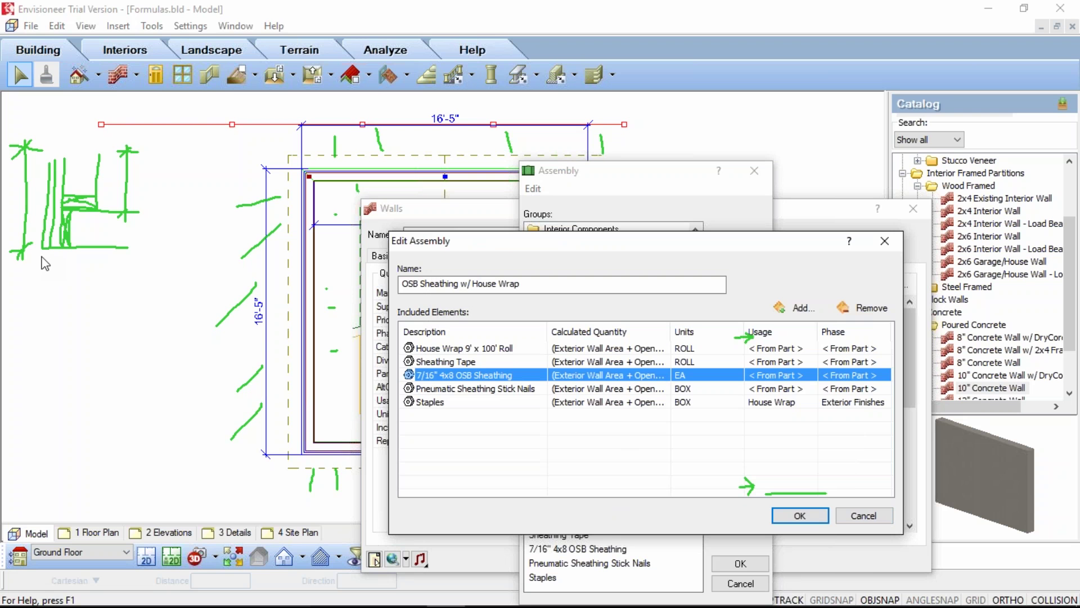
Close the OSB Sheathing w/ House Wrap assembly and its list without saving, and open the assembly list for 1/2" Drywall.
left_click(865, 516)
left_click(741, 583)
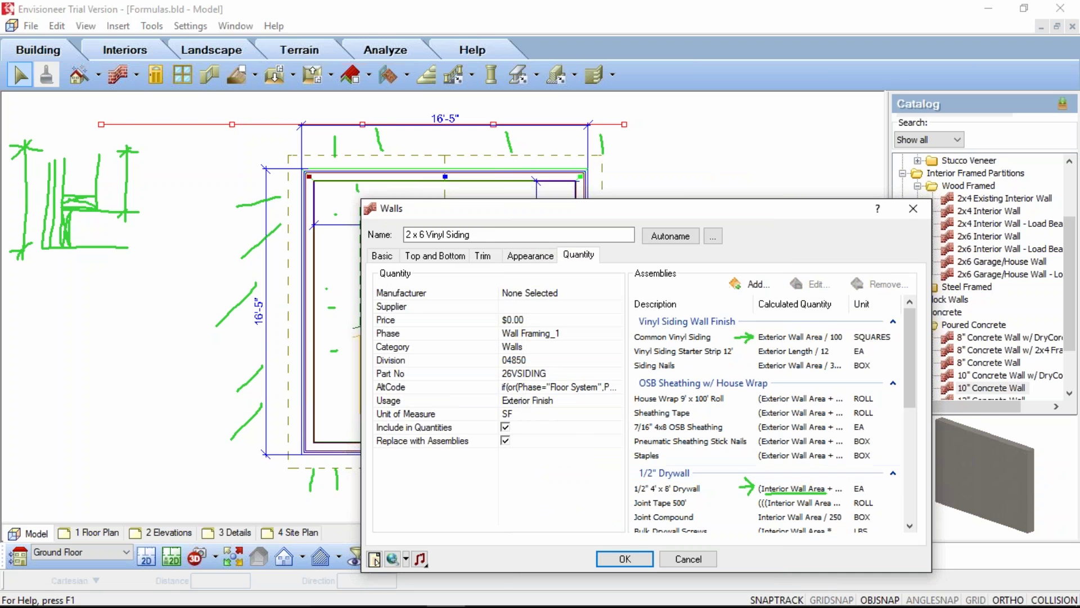
left_click(693, 488)
left_click(816, 285)
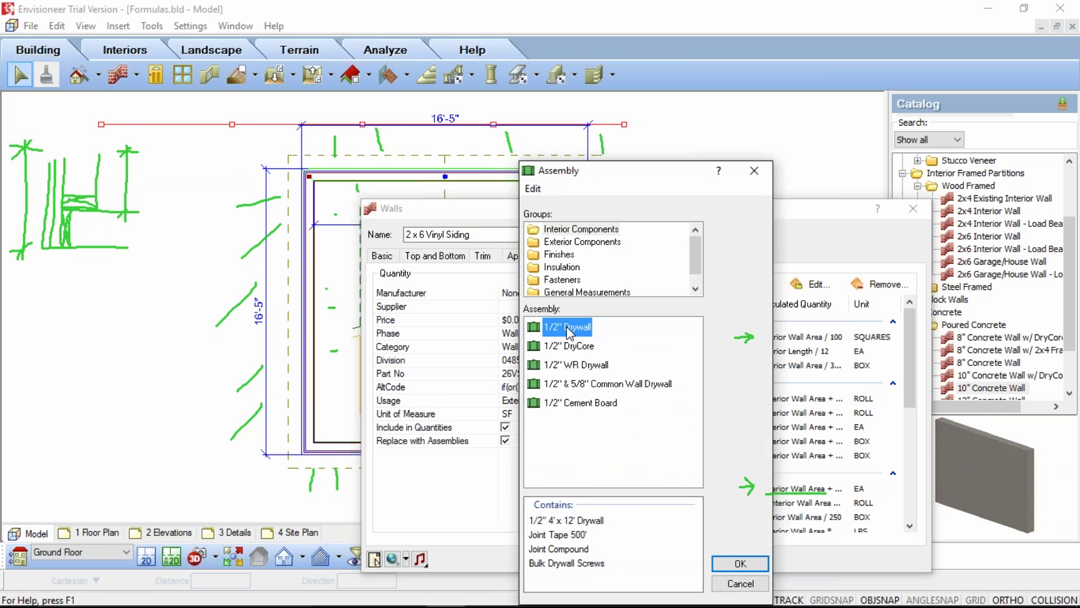
Open the 1/2" Drywall assembly and widen its Calculated Quantity column to read the full 1/2" 4' x 12' Drywall formula.
double_click(569, 327)
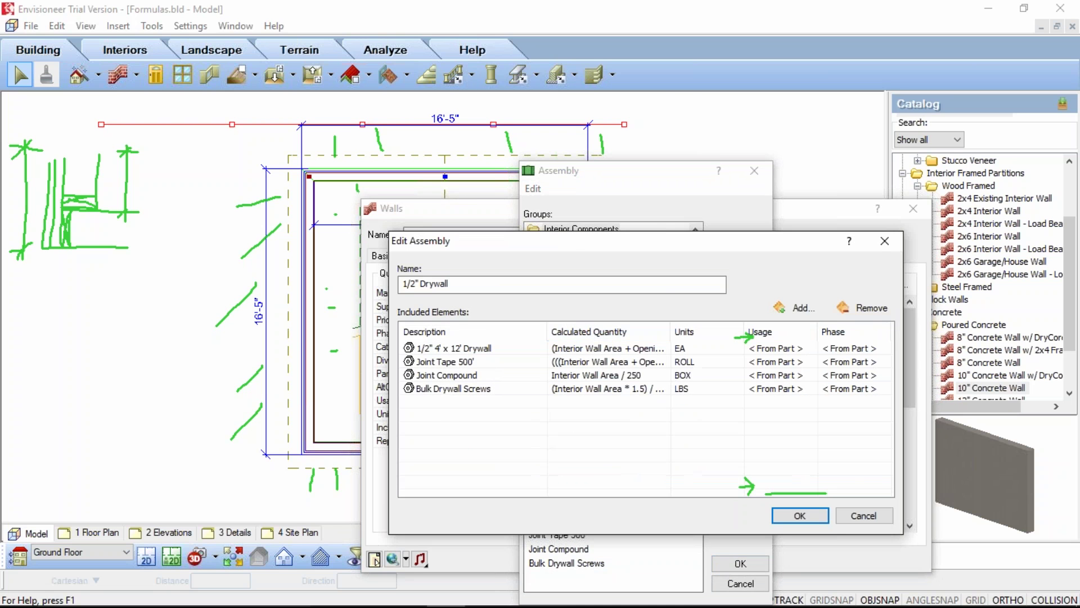
left_click_drag(676, 330, 773, 336)
left_click(435, 349)
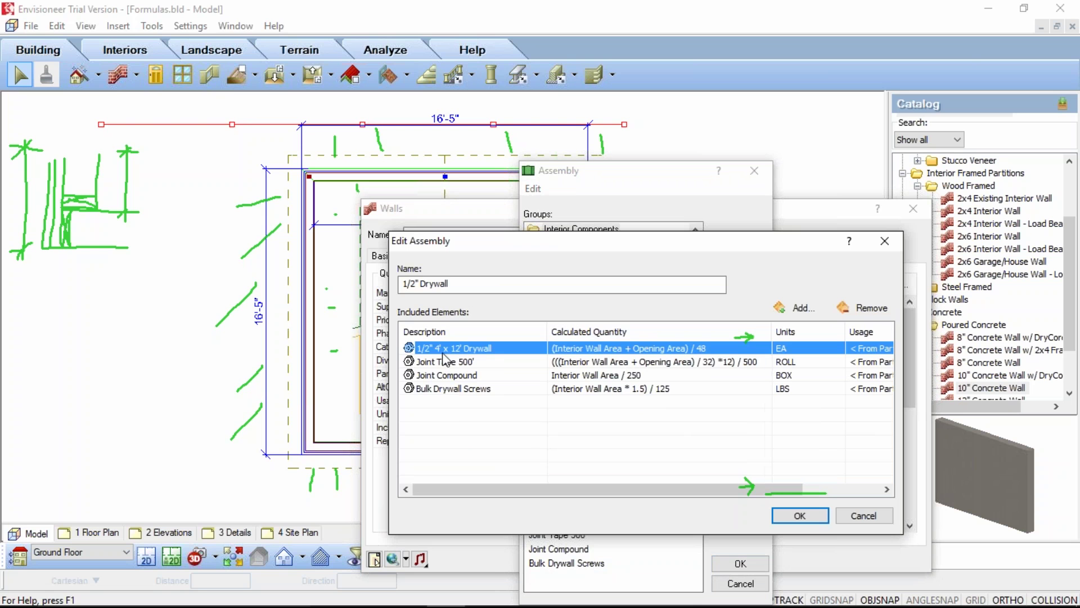
left_click(597, 350)
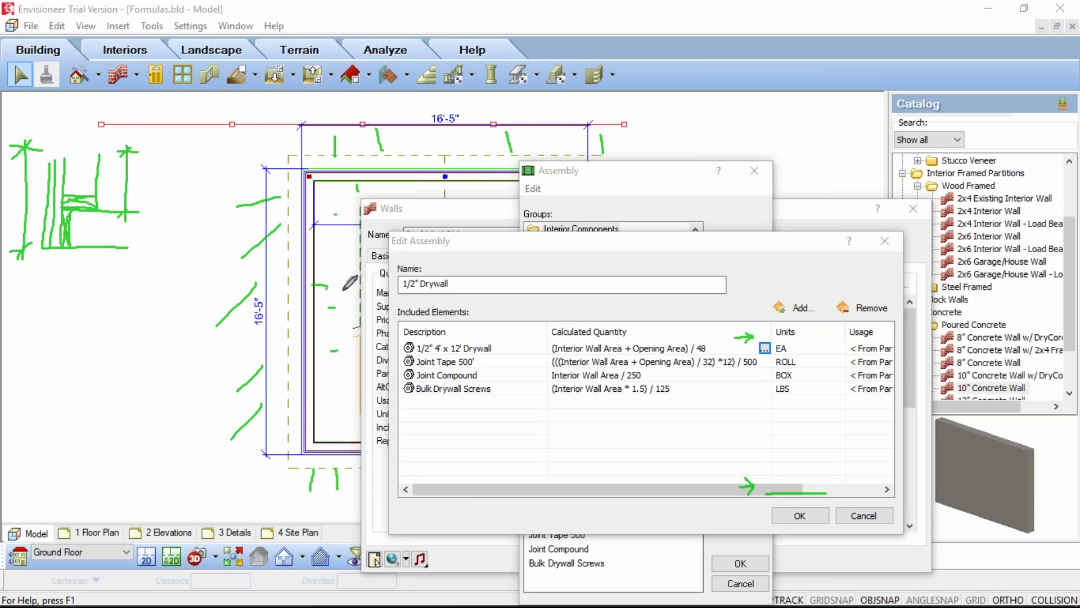
Mark an opening in the plan's wall with arrows, and underline Interior Wall Area and 4' x 12' in the drywall row.
mouse_move(310, 284)
left_mouse_down()
mouse_move(347, 287)
mouse_move(336, 301)
left_mouse_up()
left_click_drag(338, 247, 339, 279)
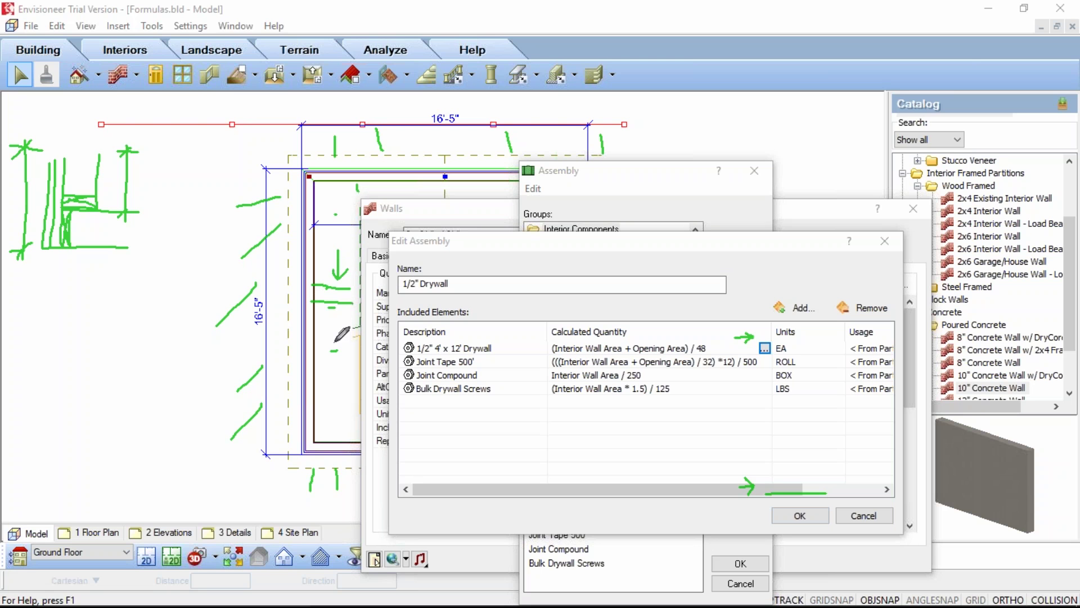
mouse_move(336, 341)
left_mouse_down()
mouse_move(337, 309)
mouse_move(349, 316)
left_mouse_up()
left_click_drag(554, 354, 622, 354)
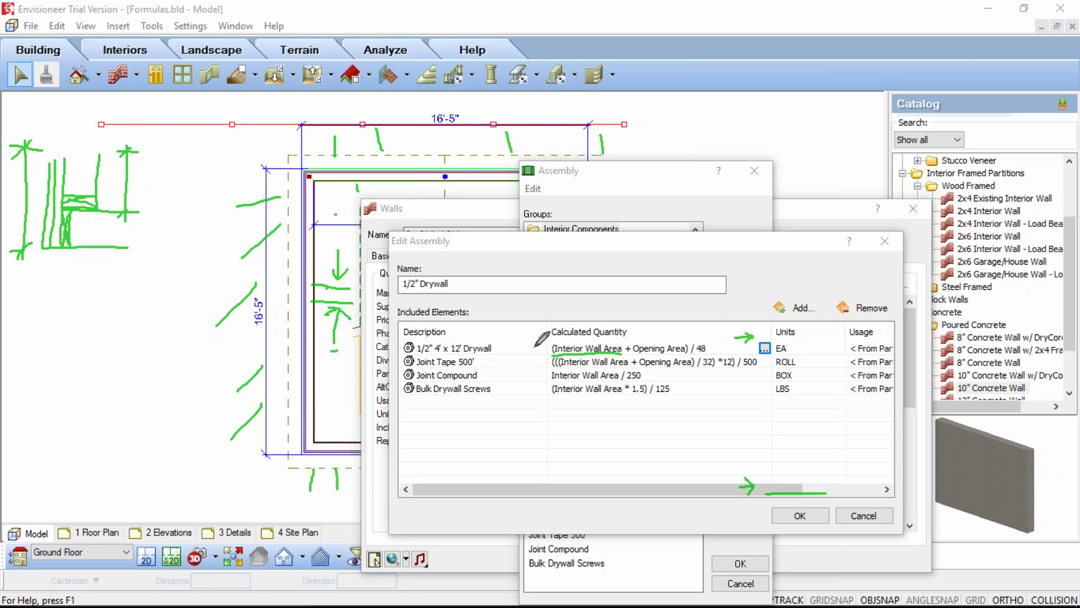
left_click_drag(433, 353, 463, 352)
Try removing Opening Area from the 1/2" 4' x 12' Drywall formula, and cancel the formula definition.
left_click(765, 349)
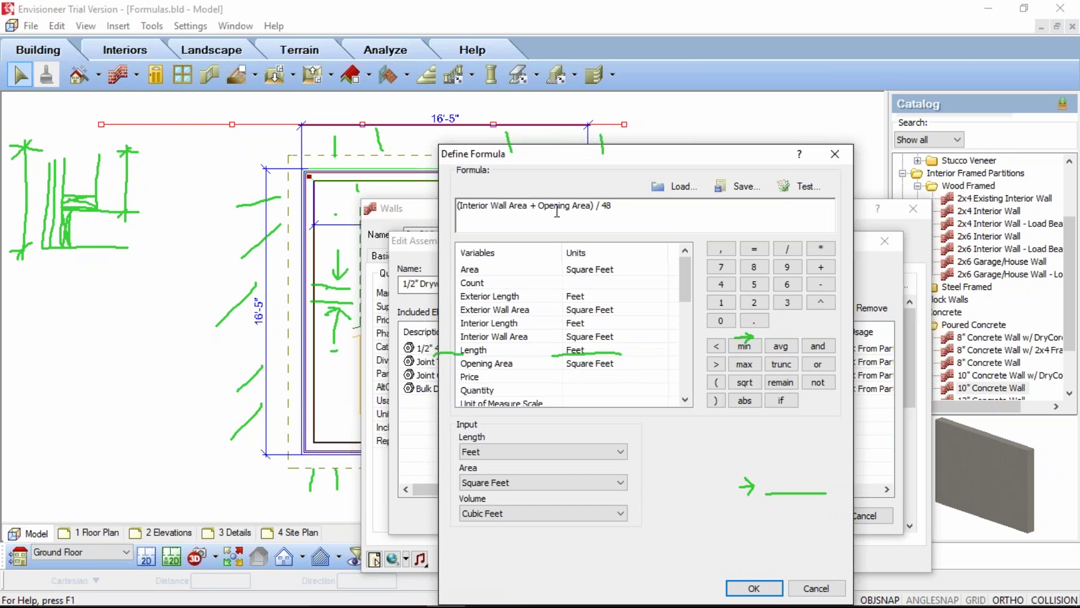
left_click_drag(528, 207, 593, 217)
key("Delete")
key("End")
key("Left")
key("Left")
key("Left")
key("Left")
key("Left")
type(")")
double_click(484, 310)
left_click(816, 589)
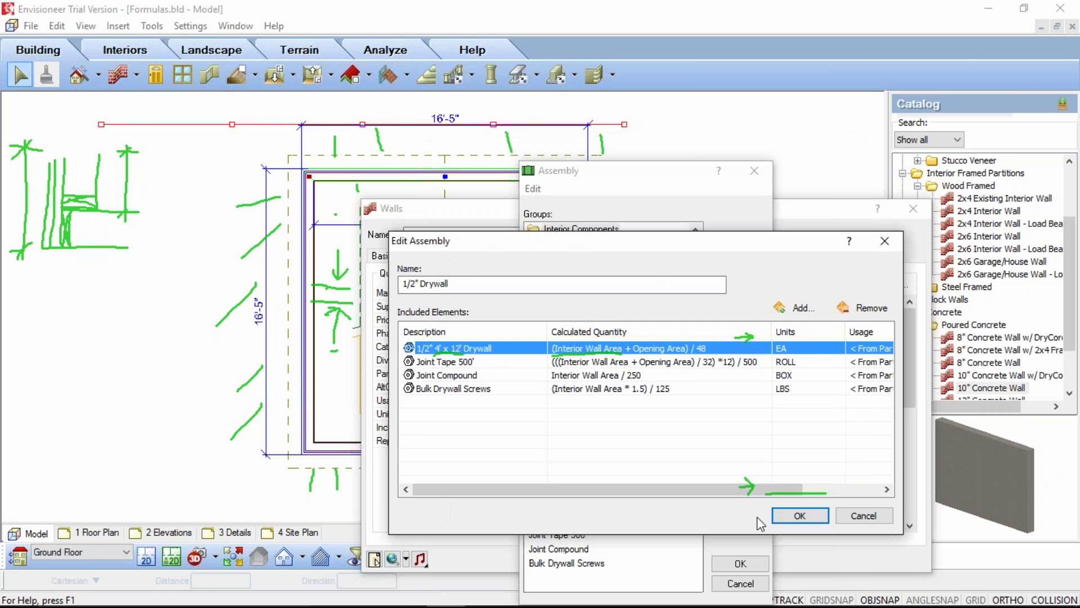
Examine the Joint Tape 500' formula, try Feet as its length input unit, and cancel the formula and assembly without saving.
left_click(703, 363)
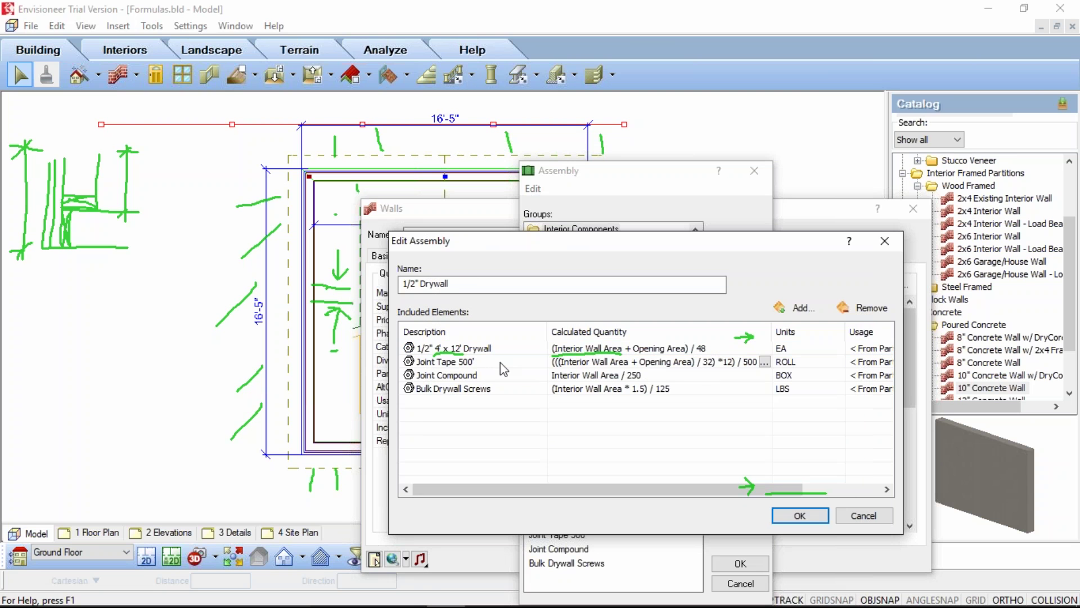
left_click(764, 363)
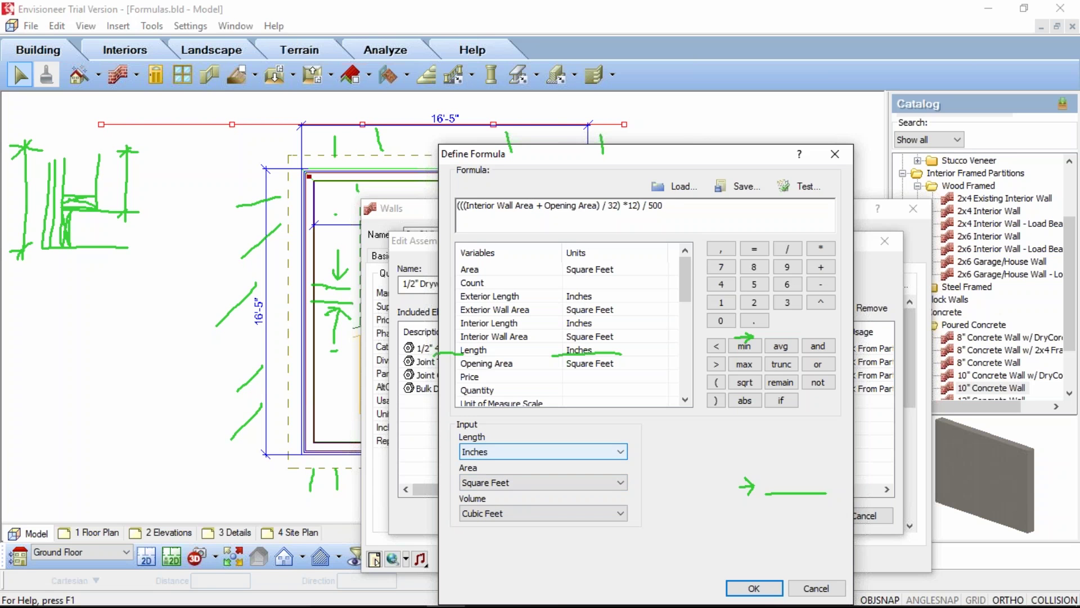
left_click_drag(649, 206, 661, 205)
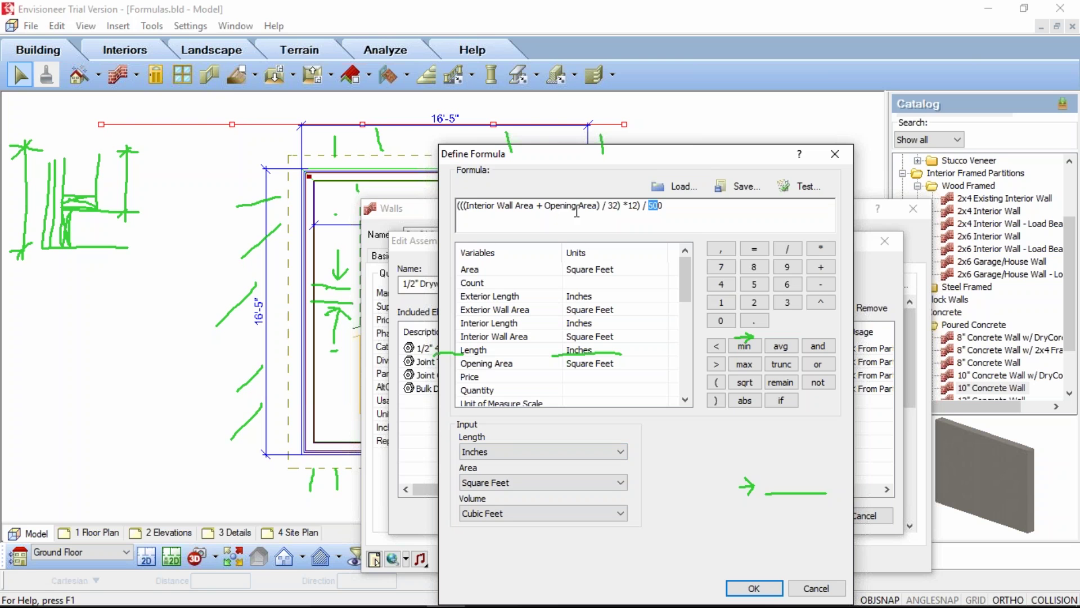
left_click(506, 451)
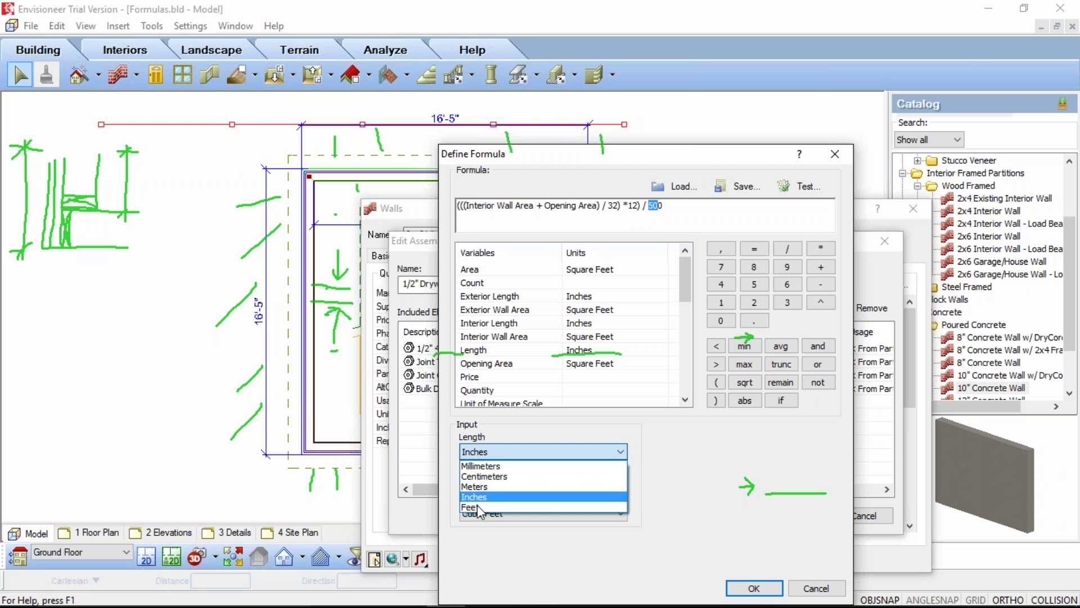
left_click(485, 494)
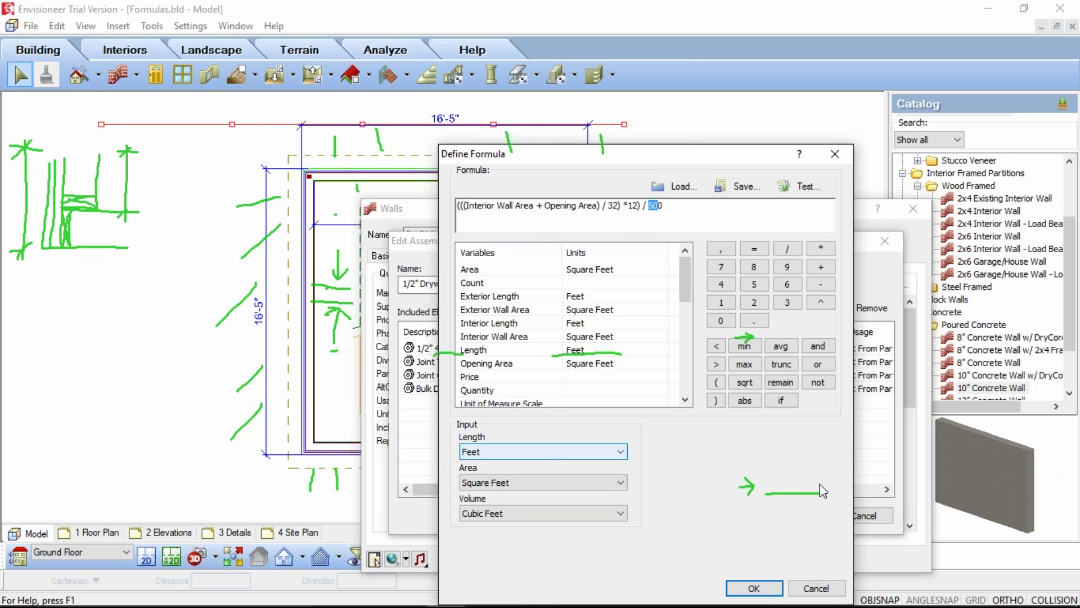
left_click(817, 588)
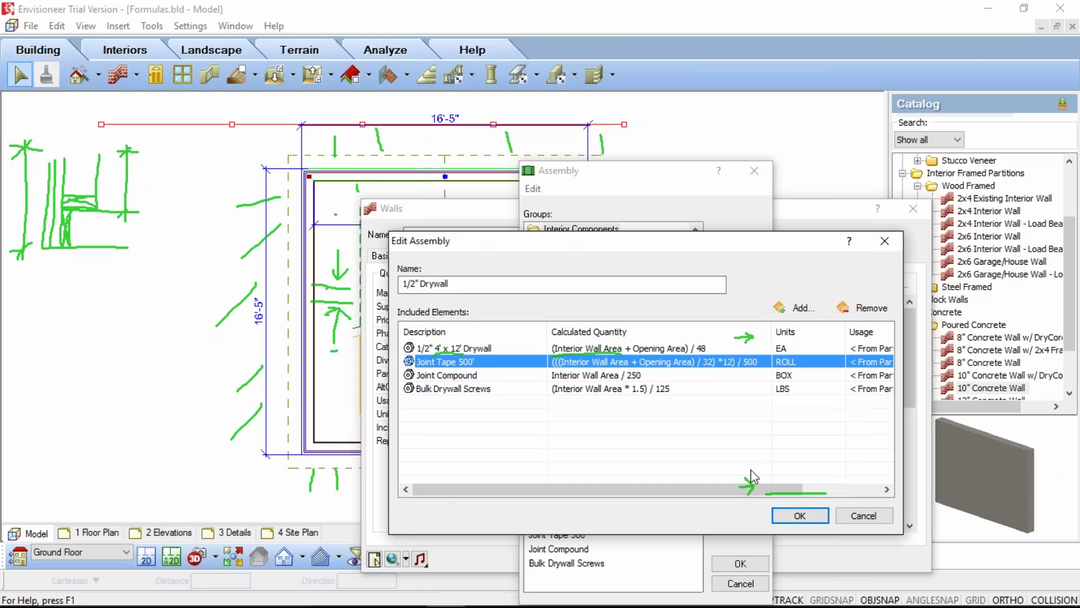
left_click(871, 516)
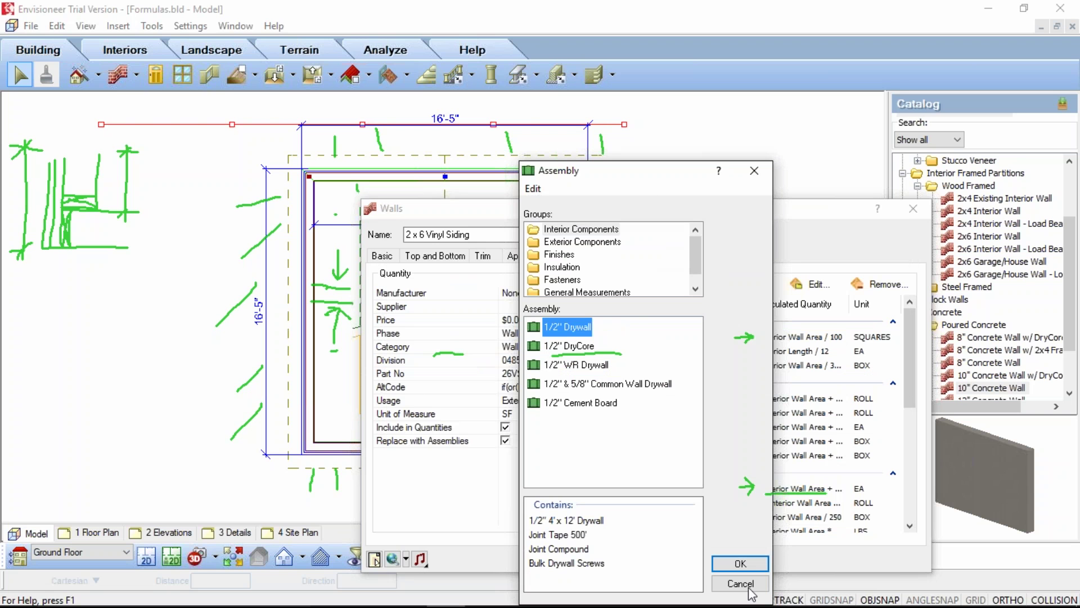
Reopen the 1/2" 4' x 12' Drywall formula, clear the pen markings, and examine its available variables and volume input units before cancelling.
double_click(577, 327)
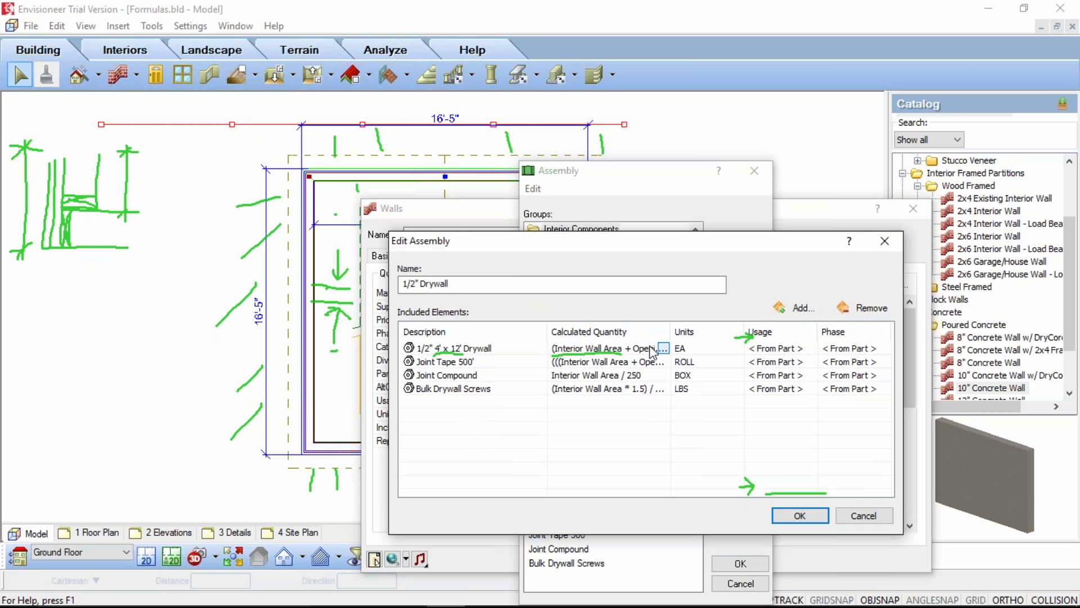
left_click(662, 348)
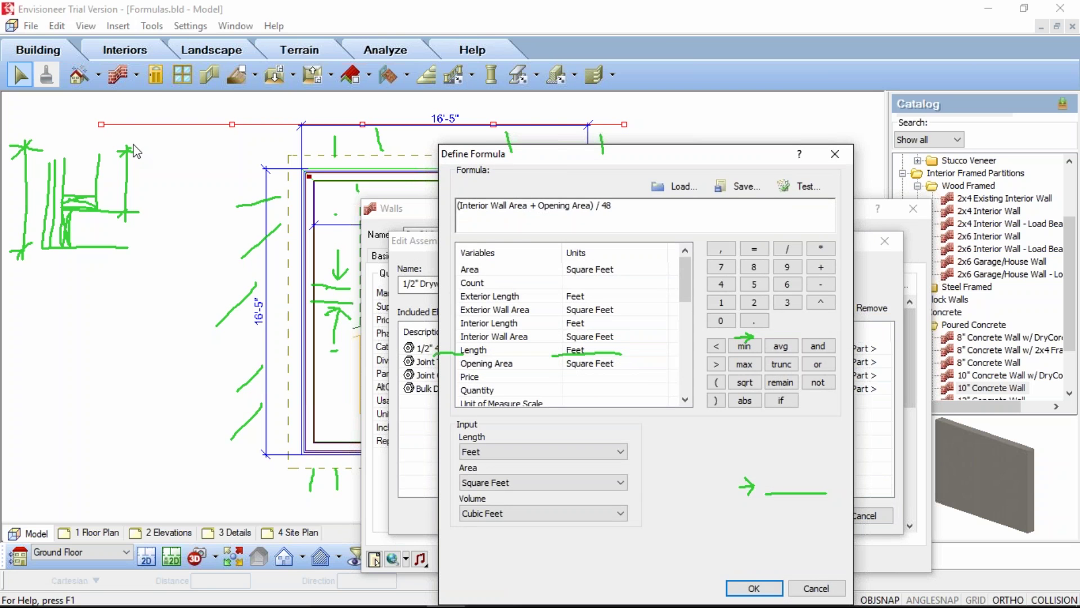
key("Escape")
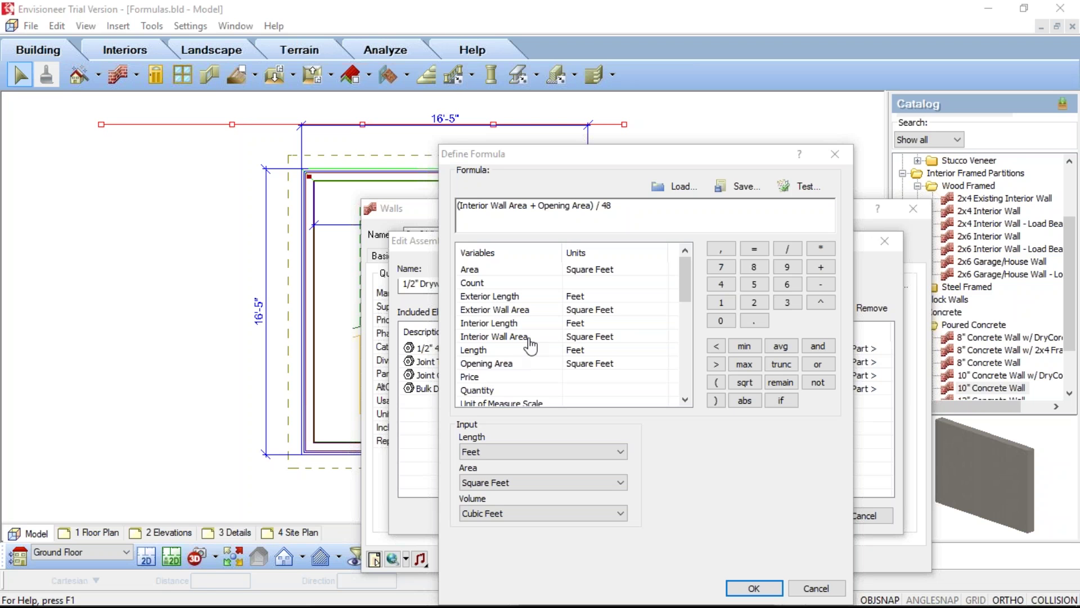
scroll(530, 344, "down", 3)
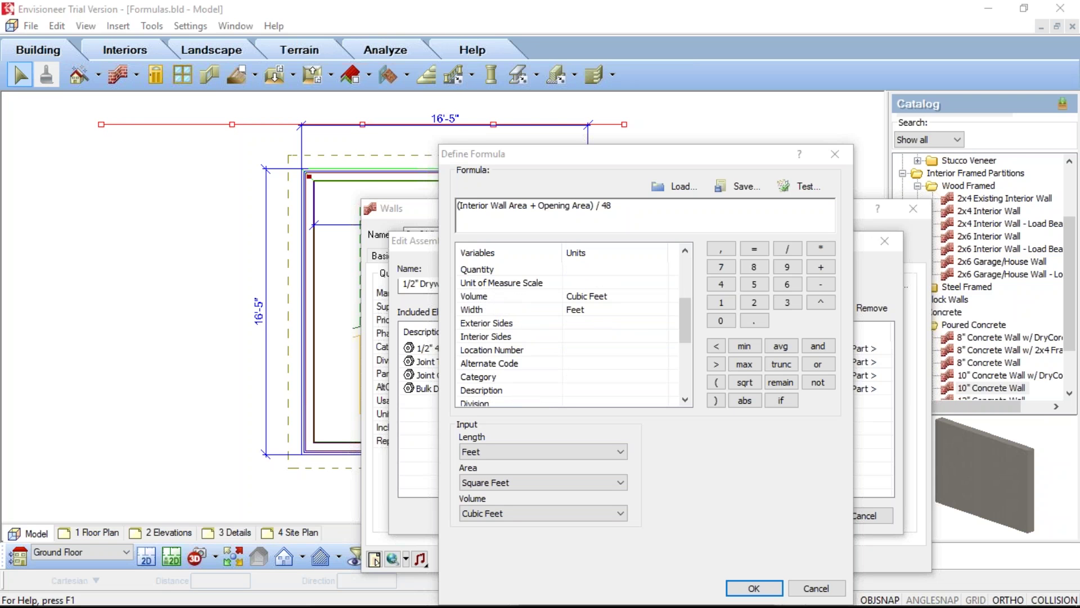
scroll(580, 386, "up", 2)
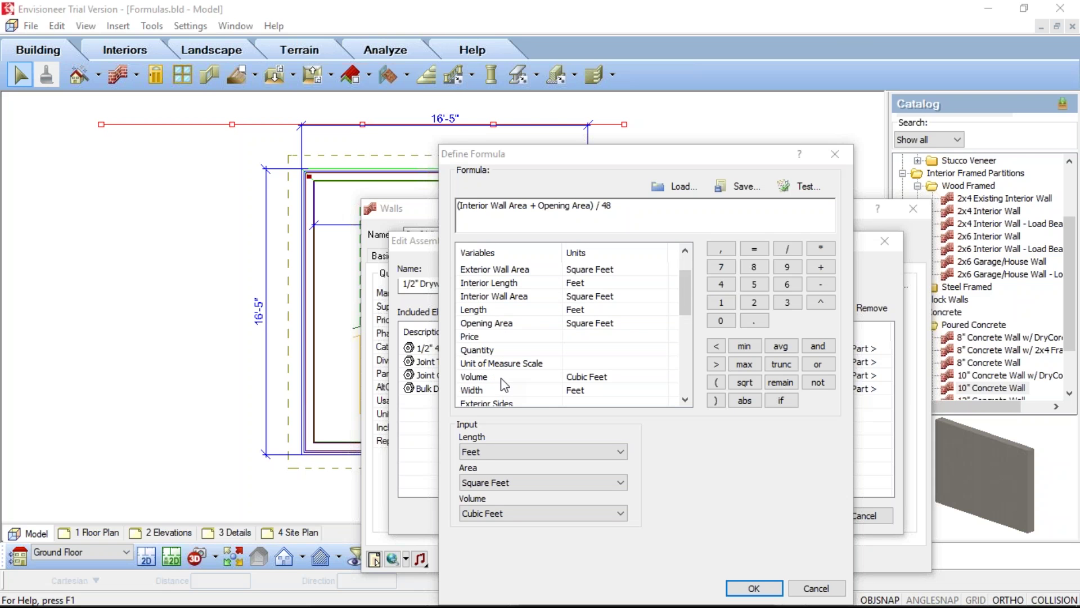
left_click(505, 513)
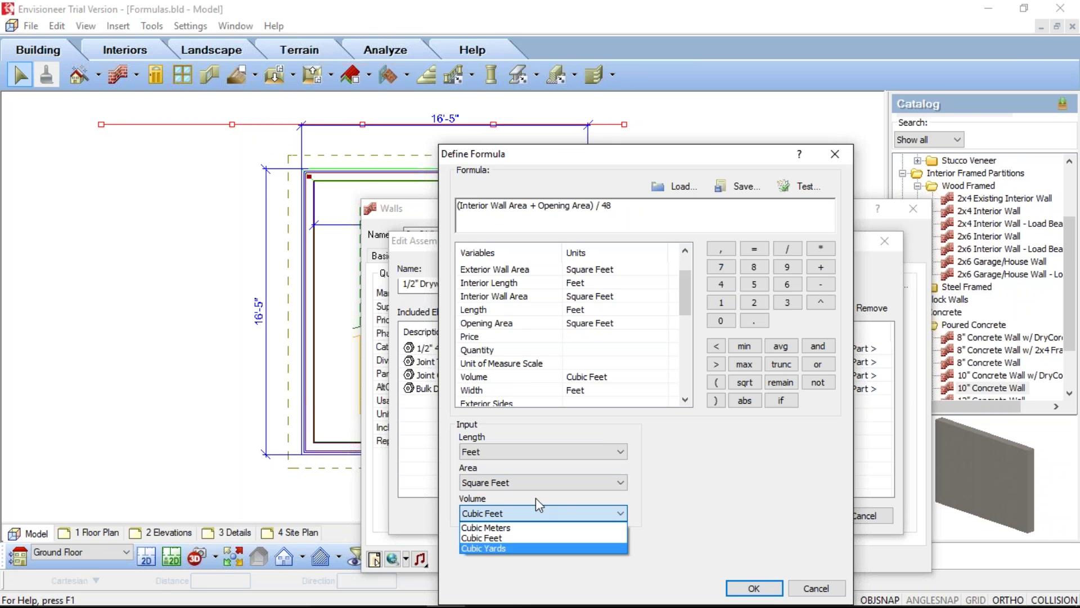
left_click(657, 496)
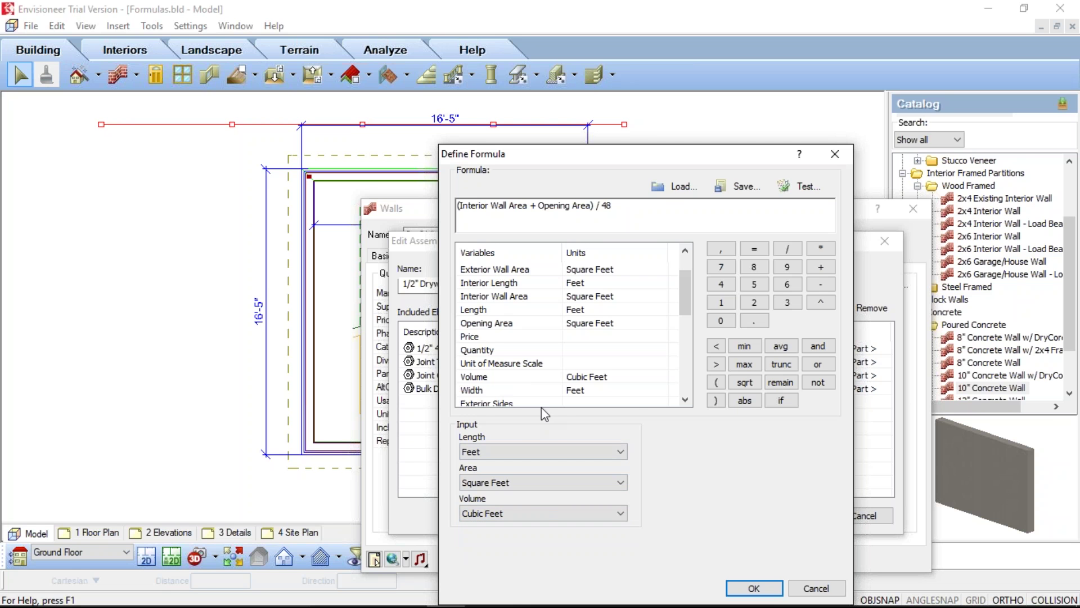
left_click(815, 588)
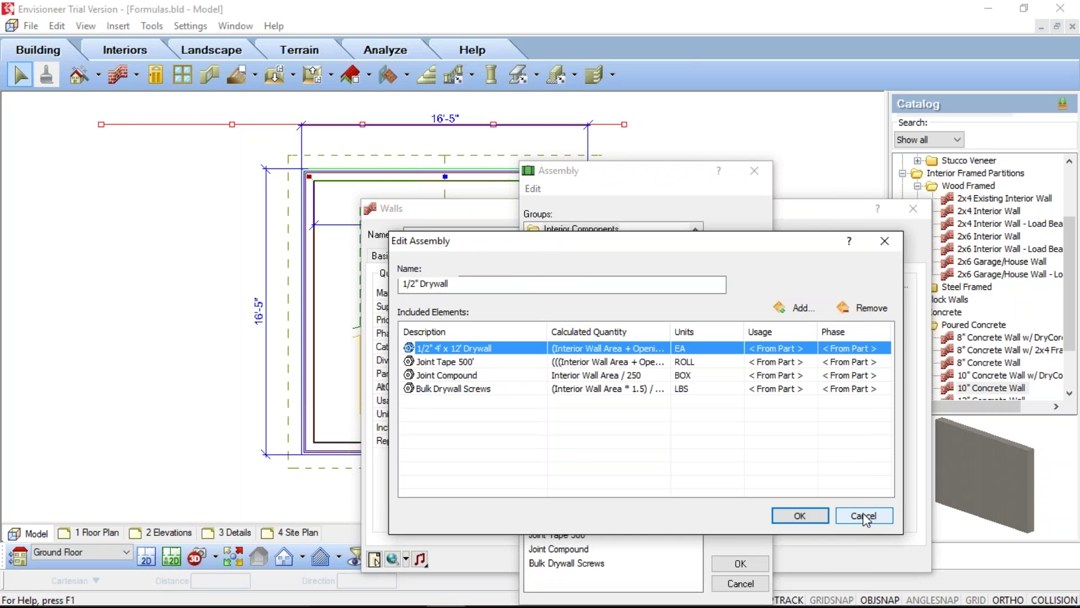
Close the 1/2" Drywall assembly, the assembly list and the wall properties without saving.
left_click(869, 516)
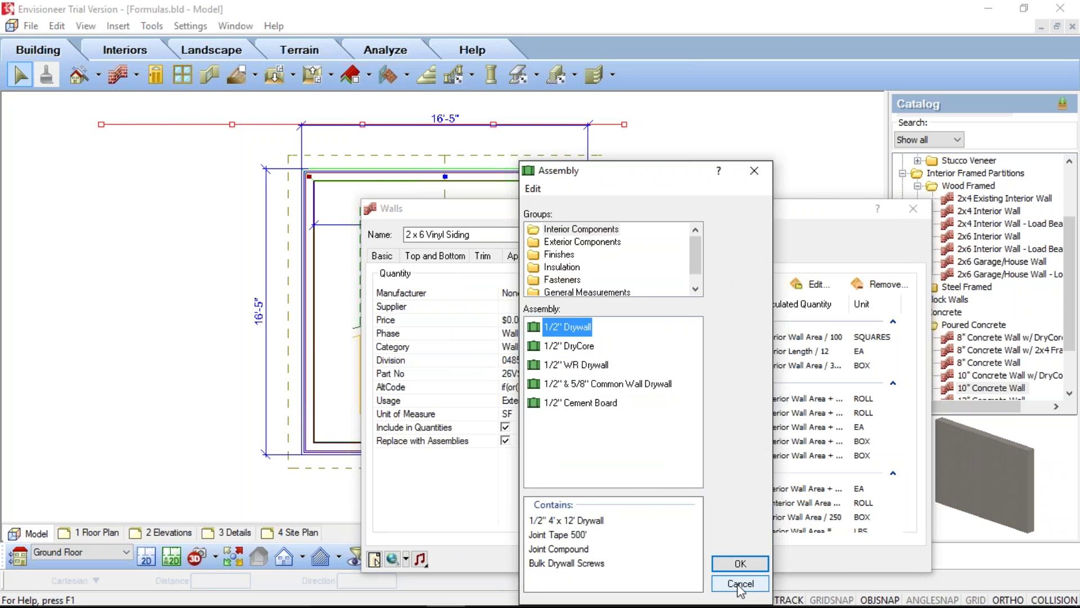
left_click(740, 584)
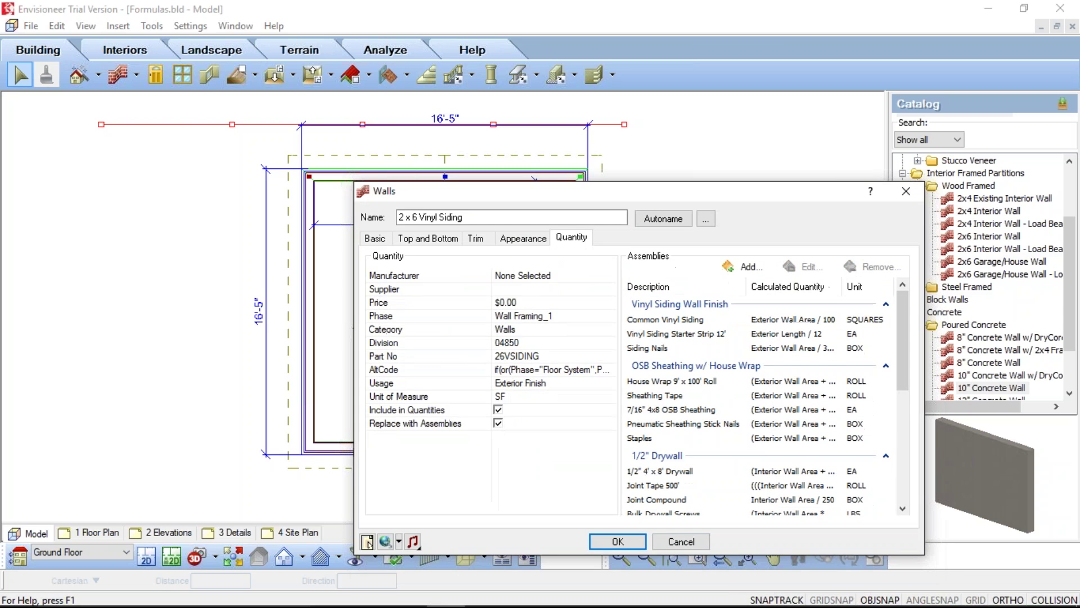
key("Escape")
Open the quantity properties of the 3' Wide Straight Stairs Notched Stringer in the plan.
left_click(374, 306)
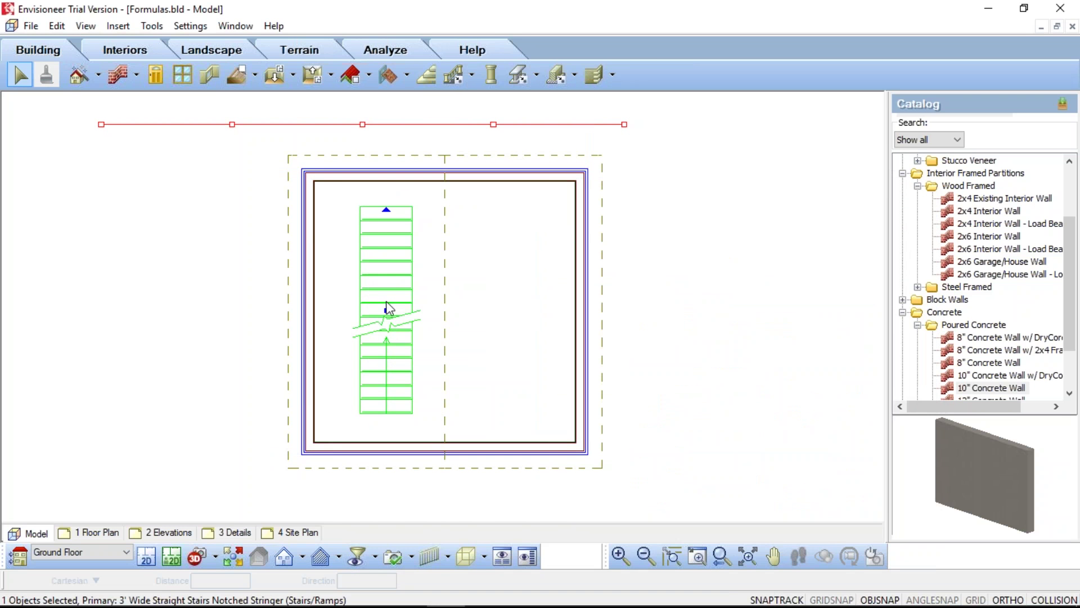
right_click(387, 303)
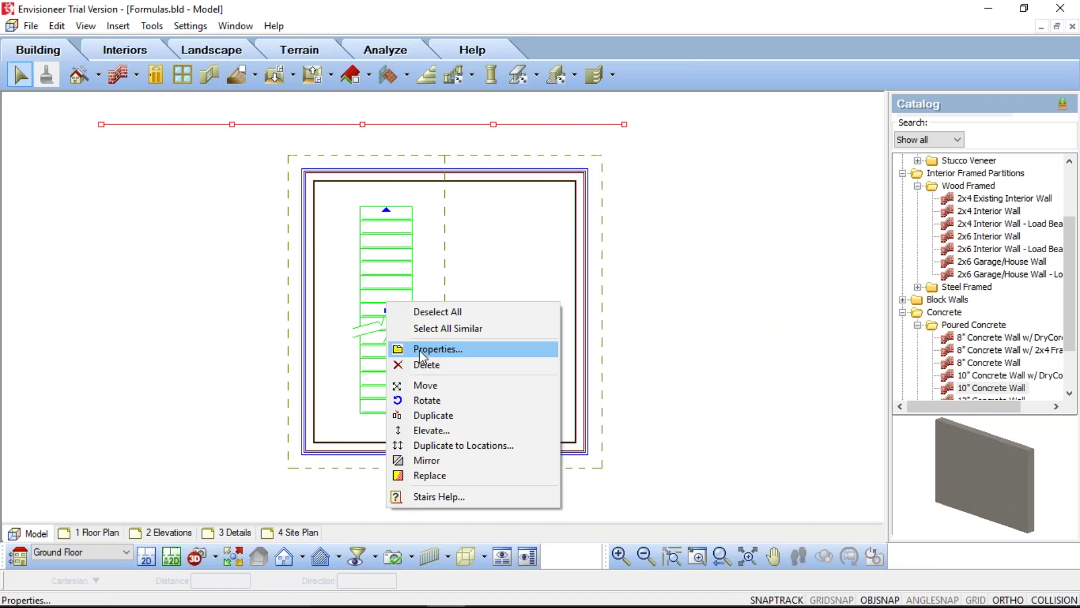
left_click(420, 350)
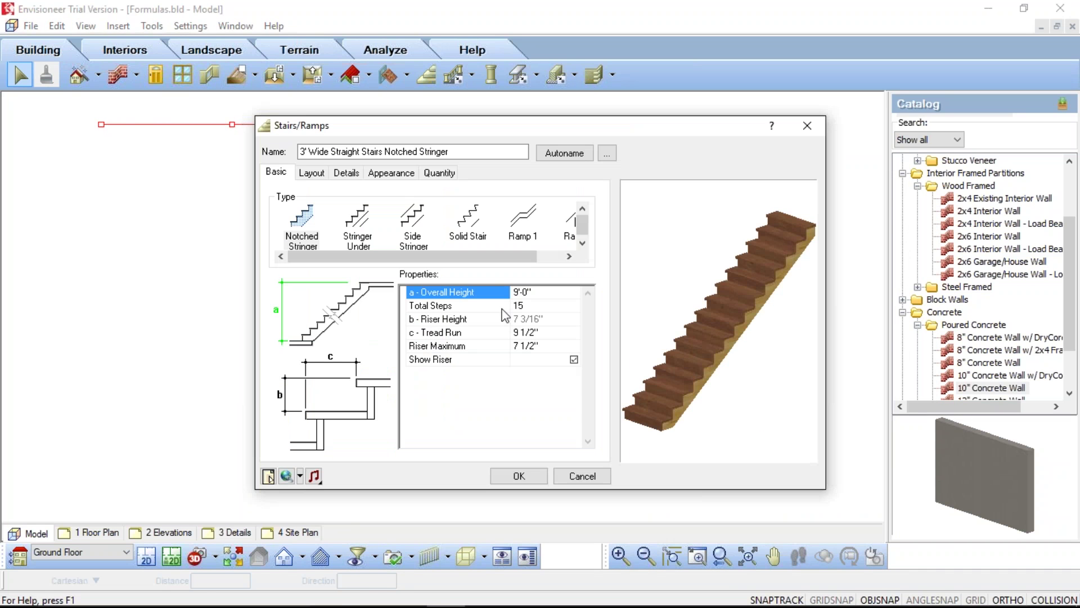
left_click(439, 179)
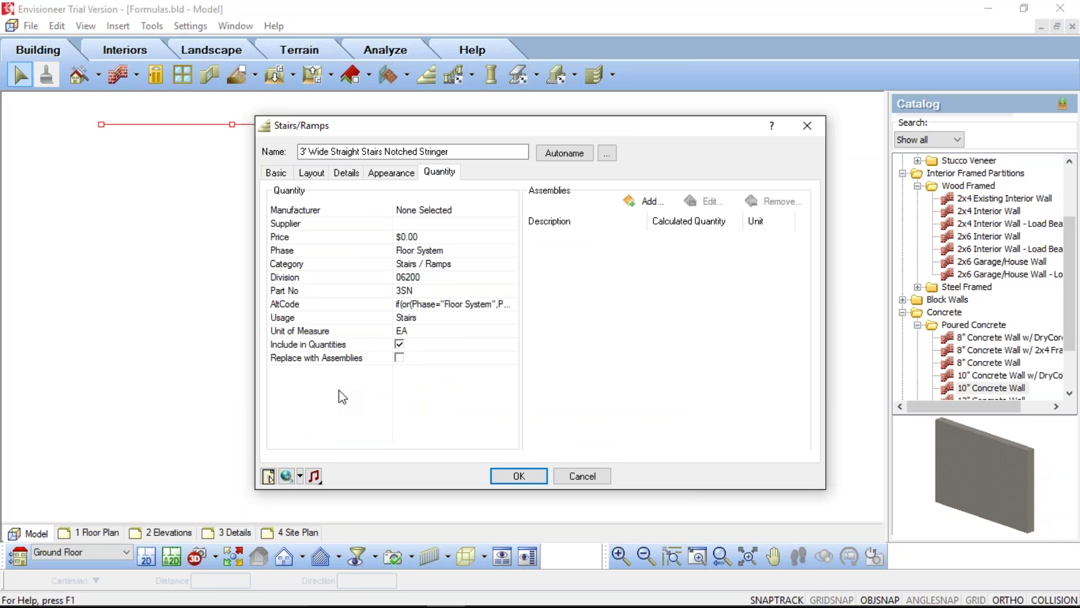
Rename the placeholder stairs/ramps assembly as Stair Parts and open the catalog to add an element to it.
left_click(636, 202)
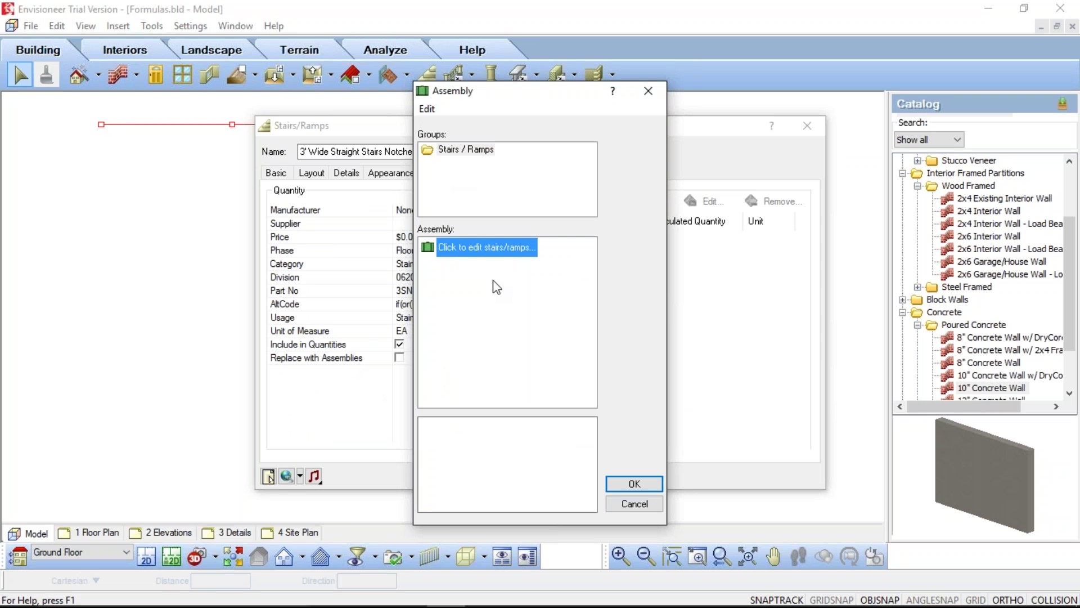
right_click(464, 256)
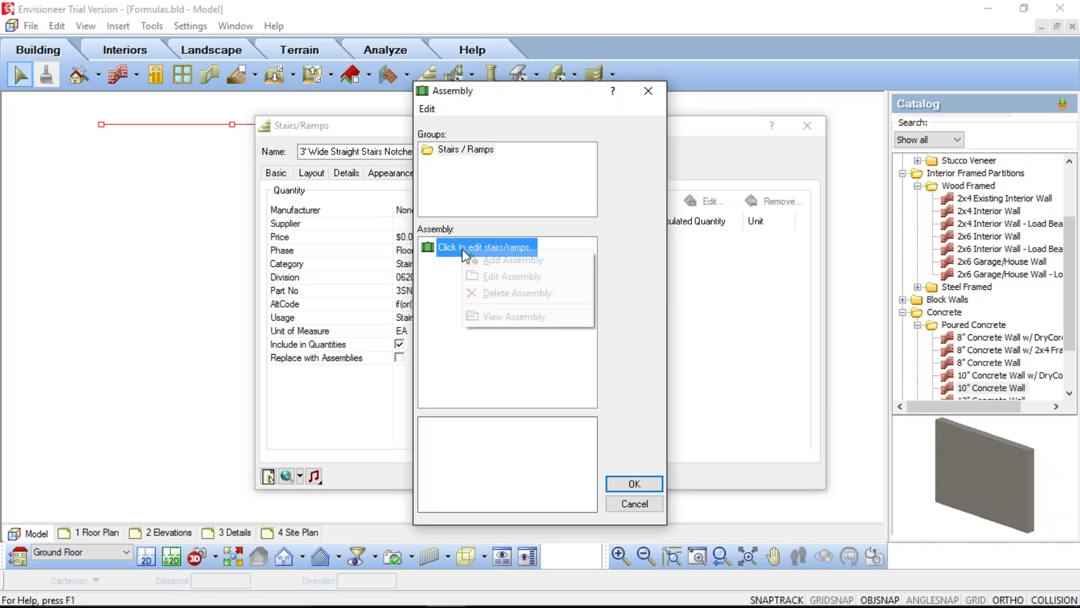
left_click(498, 278)
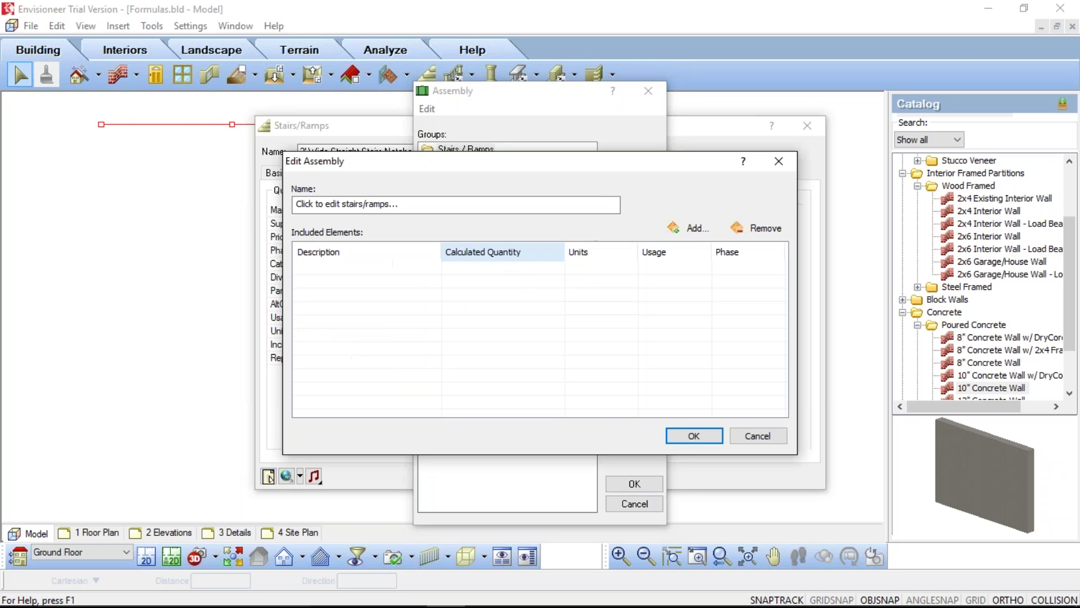
left_click(466, 204)
left_click_drag(466, 204, 292, 206)
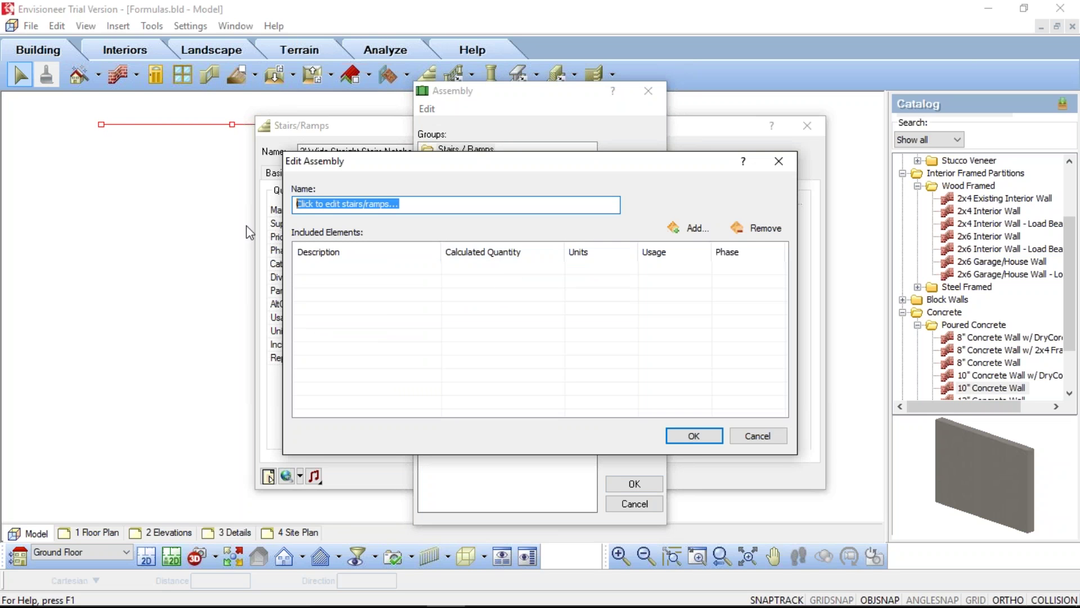
type("St")
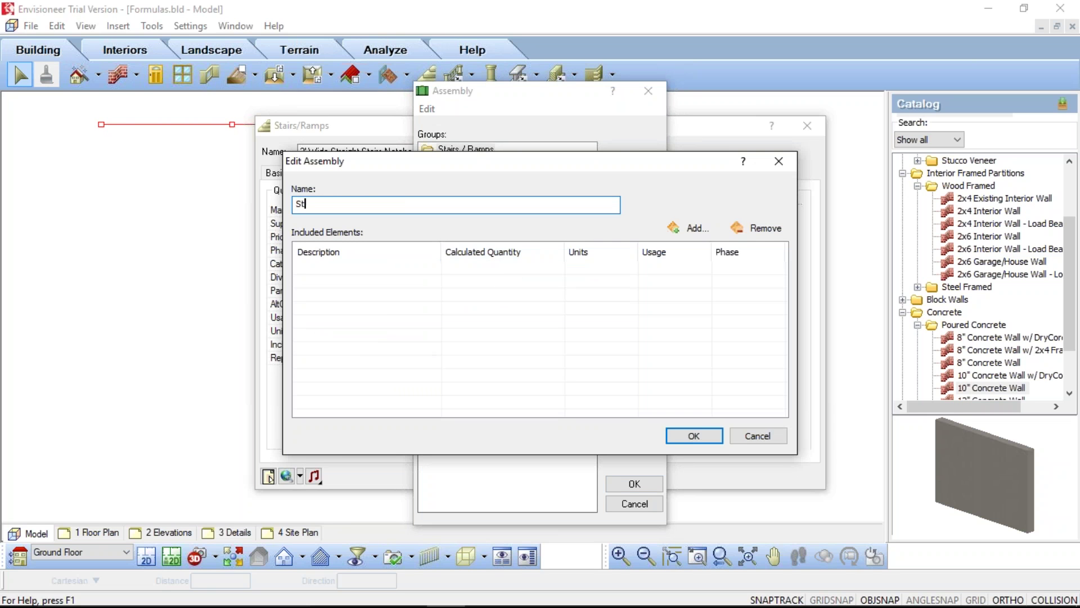
type("air Parts")
left_click(356, 260)
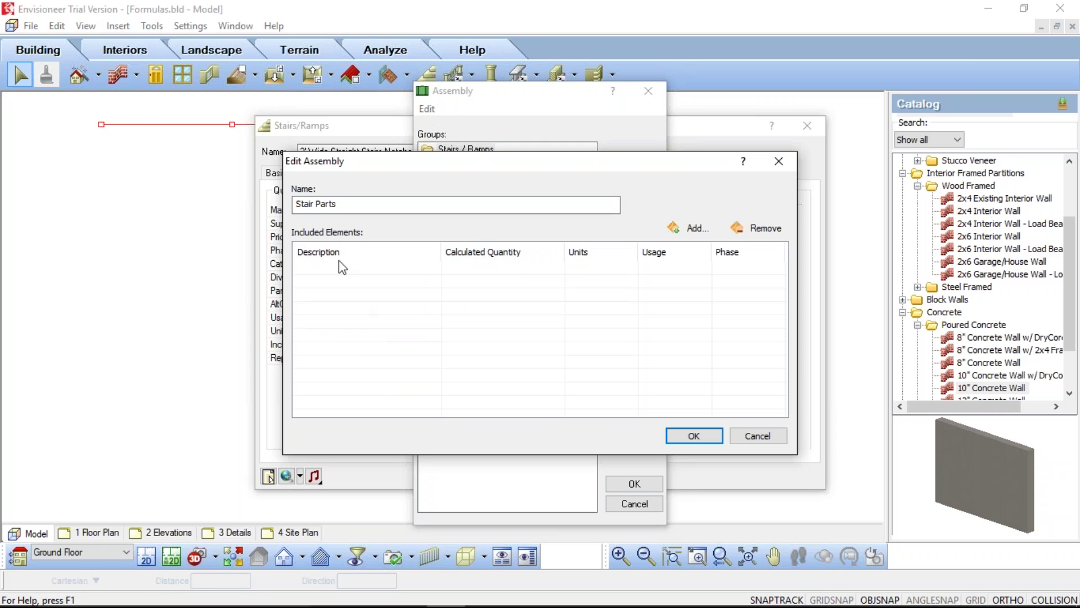
left_click(694, 228)
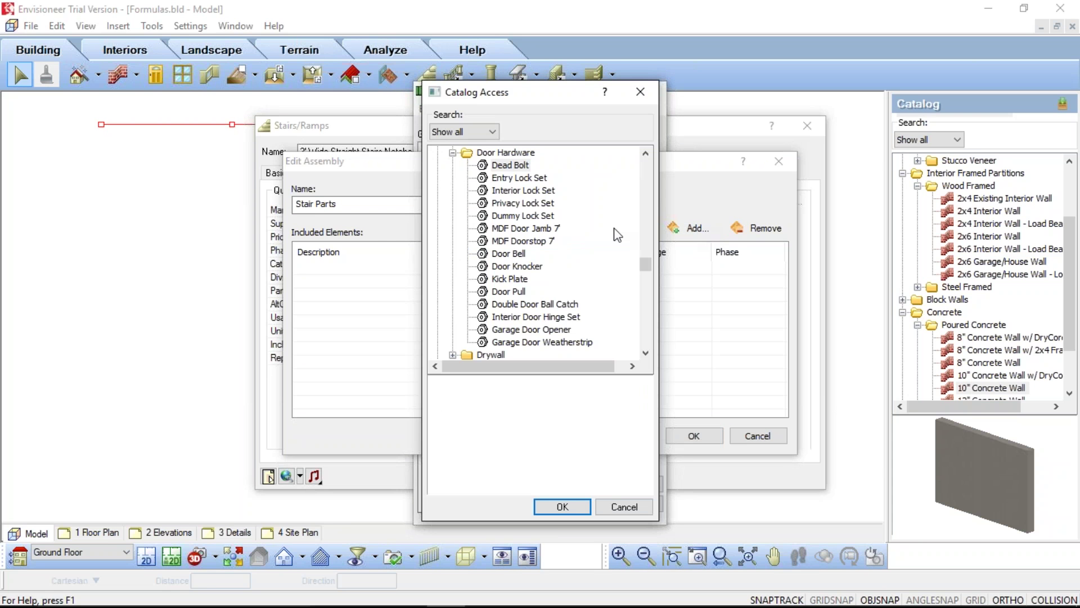
Add the 2x10x16 SPF from the Lumber catalog group to the Stair Parts assembly.
left_click(452, 153)
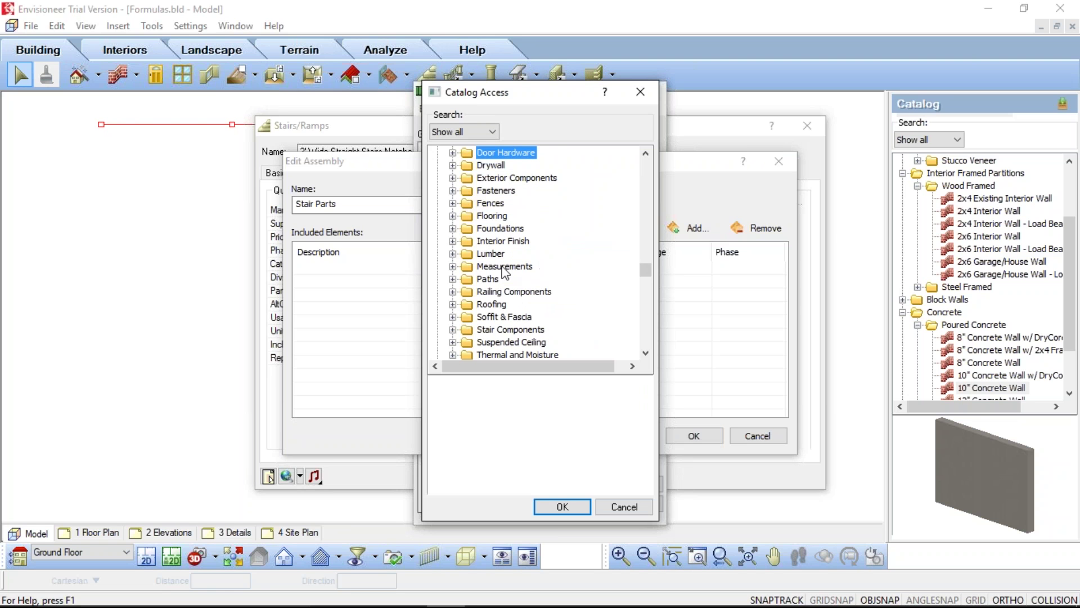
left_click(454, 254)
scroll(562, 244, "down", 3)
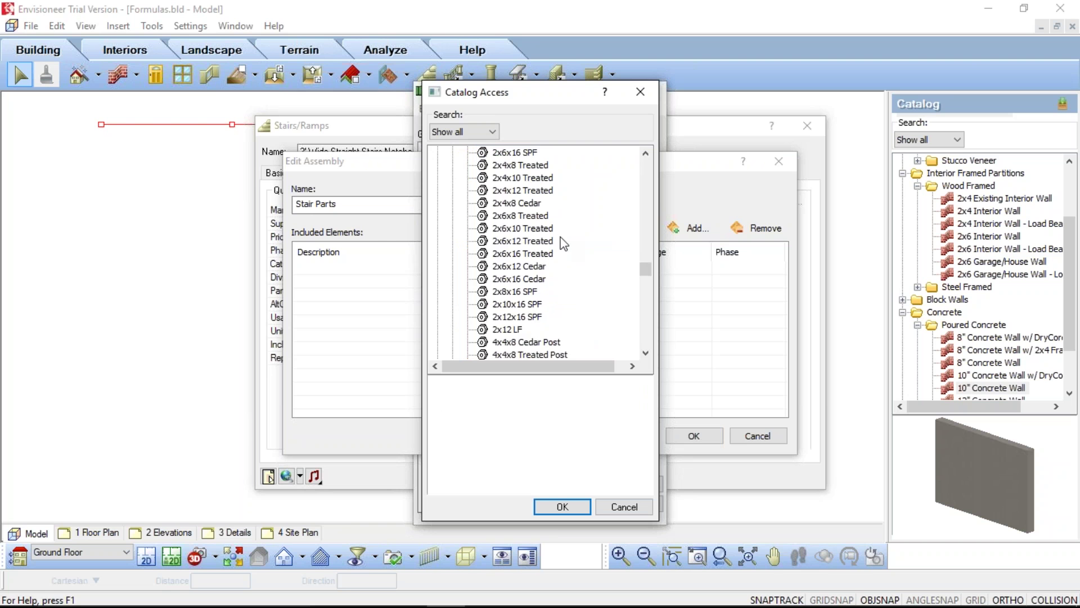
scroll(562, 243, "down", 1)
left_click(515, 267)
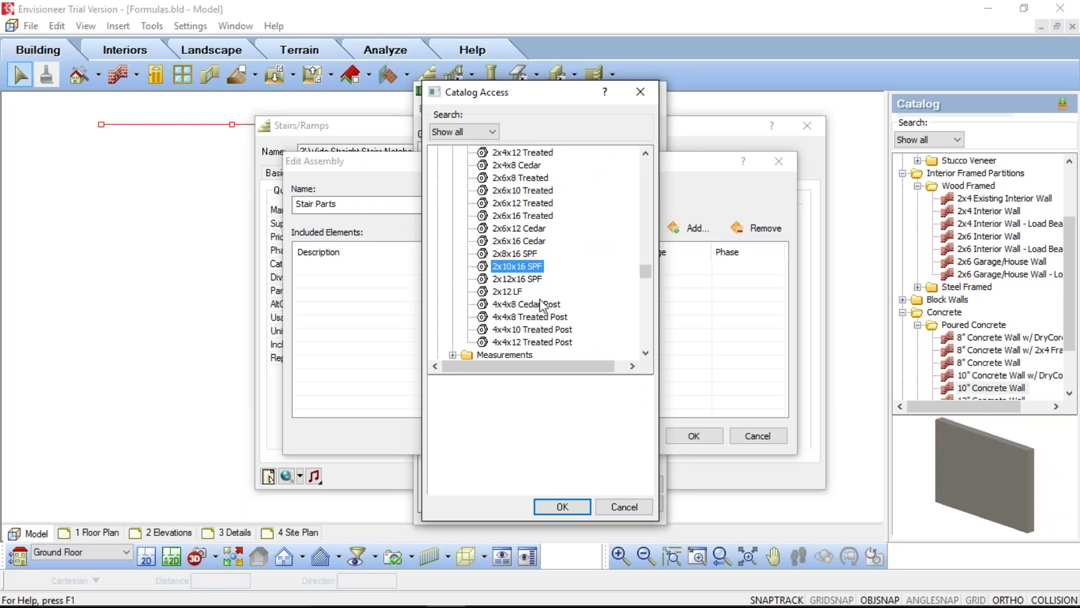
left_click(562, 506)
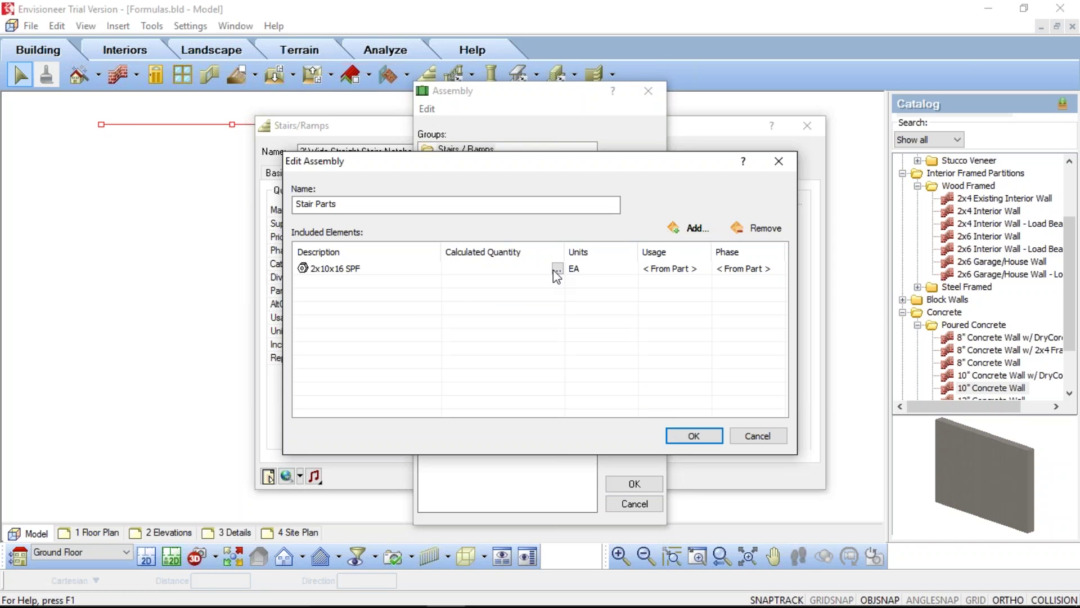
Define the 2x10x16 SPF quantity formula as (Total Risers Floor to Floor - 1) / 4.
left_click(556, 269)
left_click(557, 268)
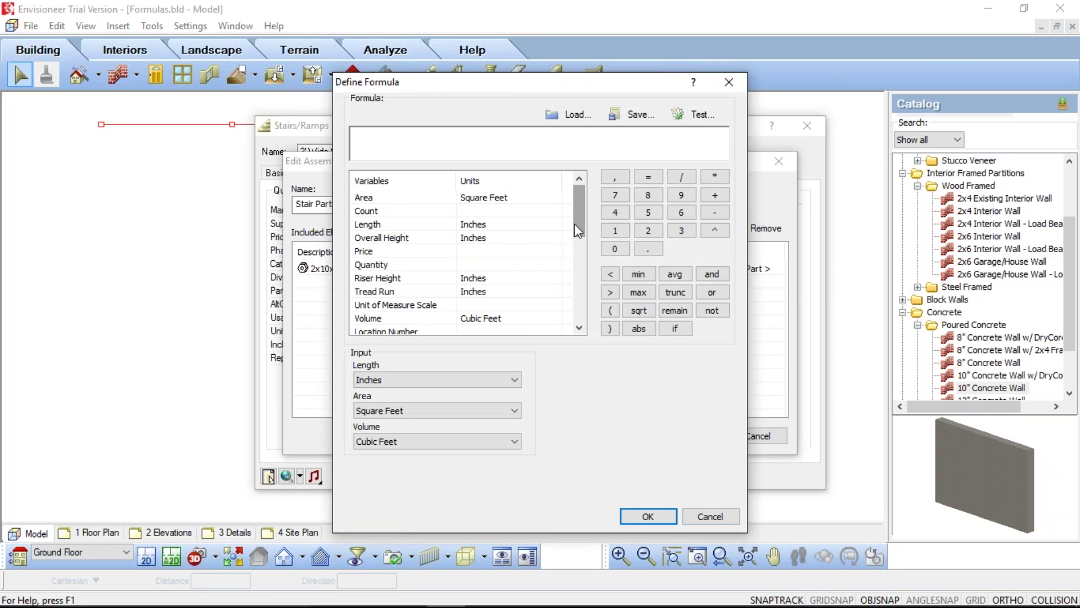
left_click(580, 329)
double_click(580, 328)
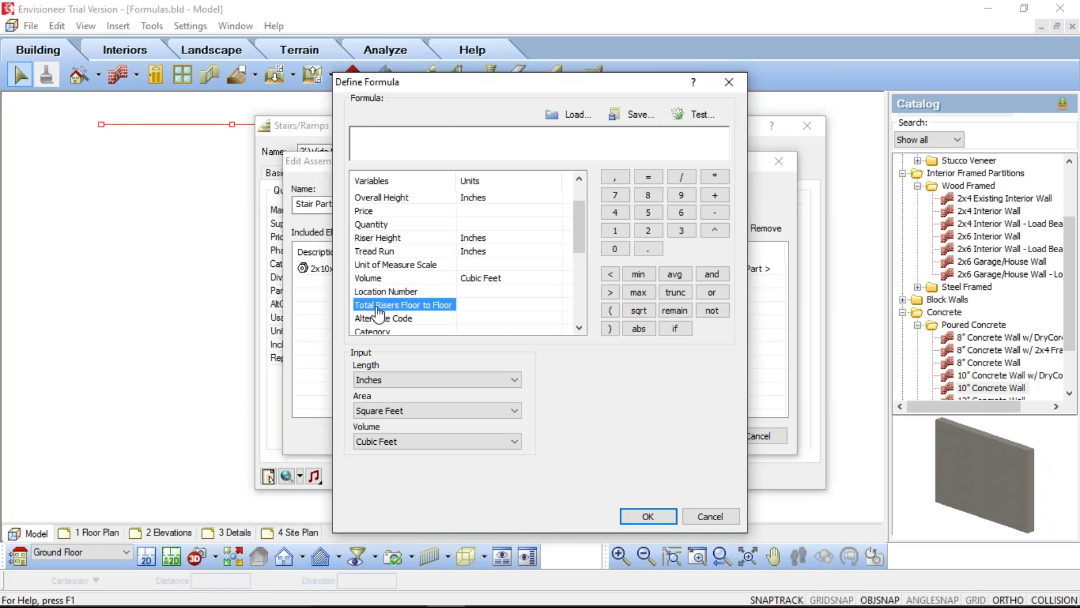
double_click(379, 306)
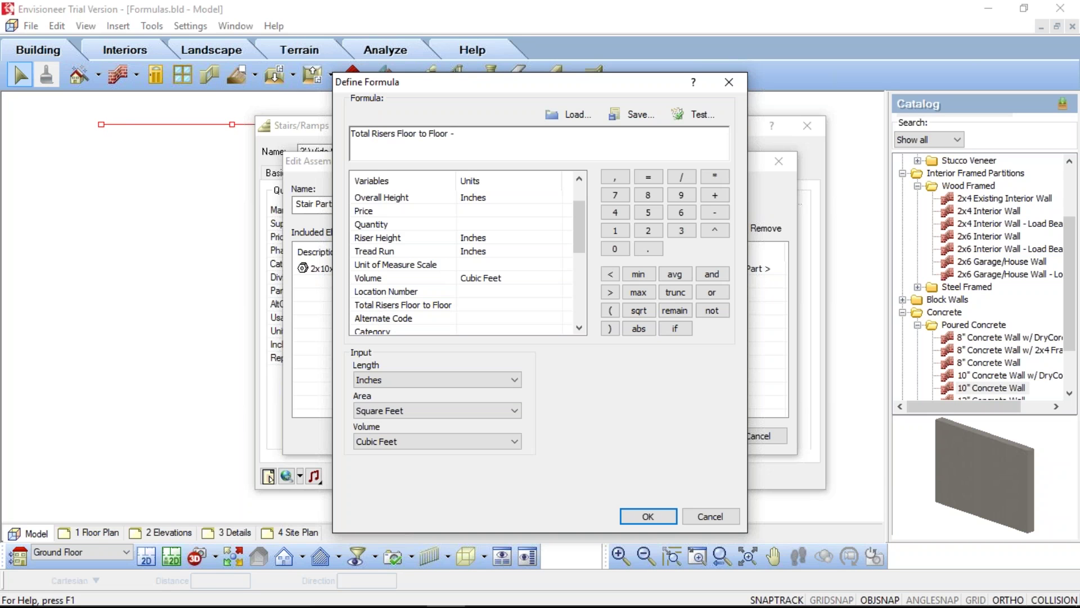
type("- 1)")
key("Home")
type("(")
left_click_drag(496, 82, 639, 86)
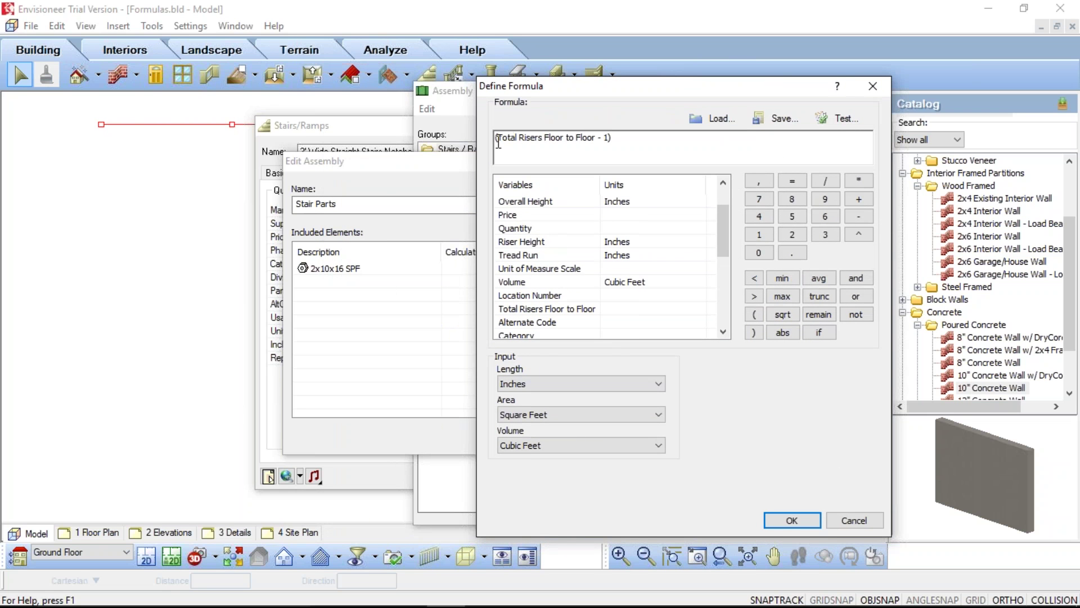
left_click(630, 138)
type("/ 4")
left_click(790, 520)
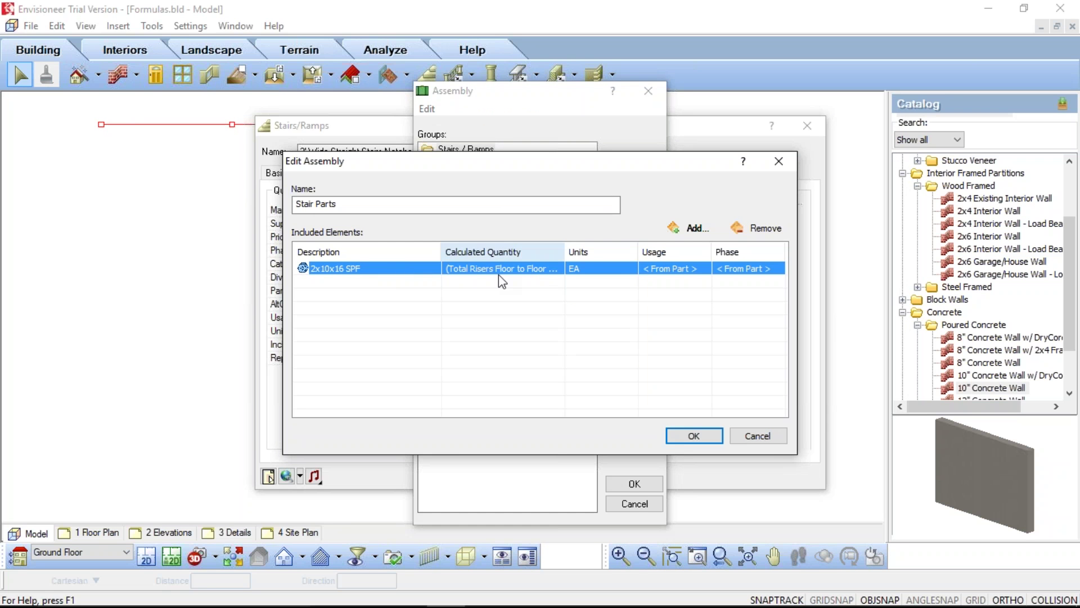
Add the 2x8x16 SPF from the Lumber catalog group to the assembly.
left_click(416, 280)
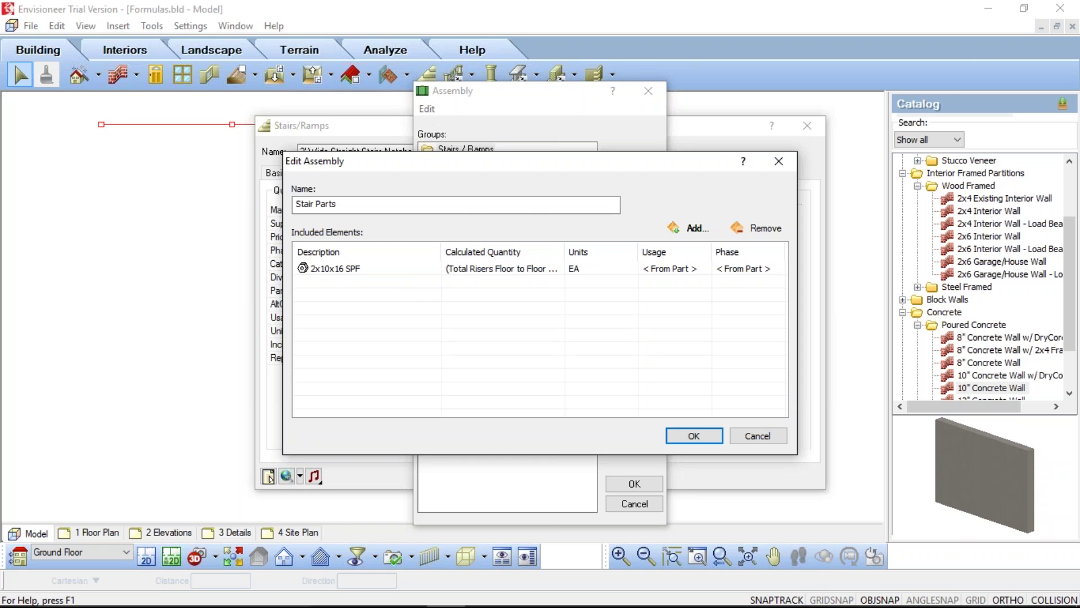
left_click(700, 227)
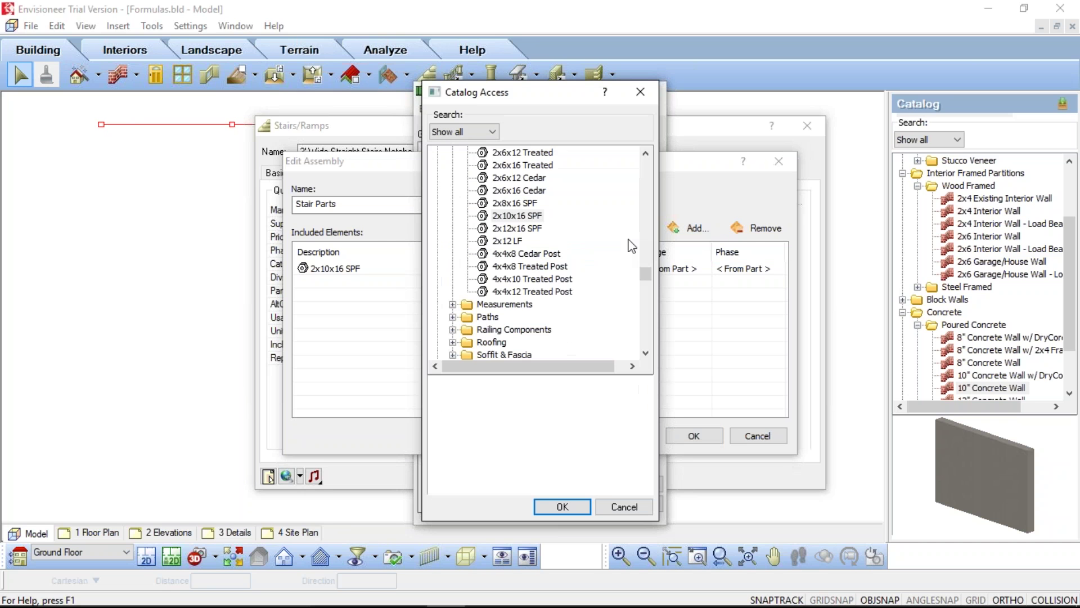
left_click(508, 204)
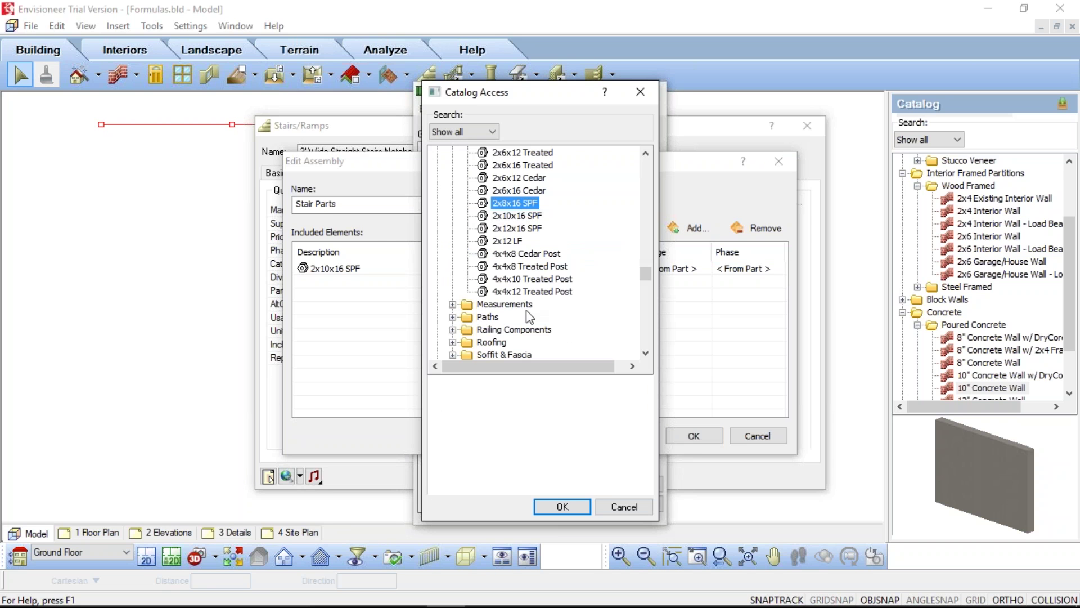
scroll(567, 272, "up", 1)
scroll(568, 271, "up", 4)
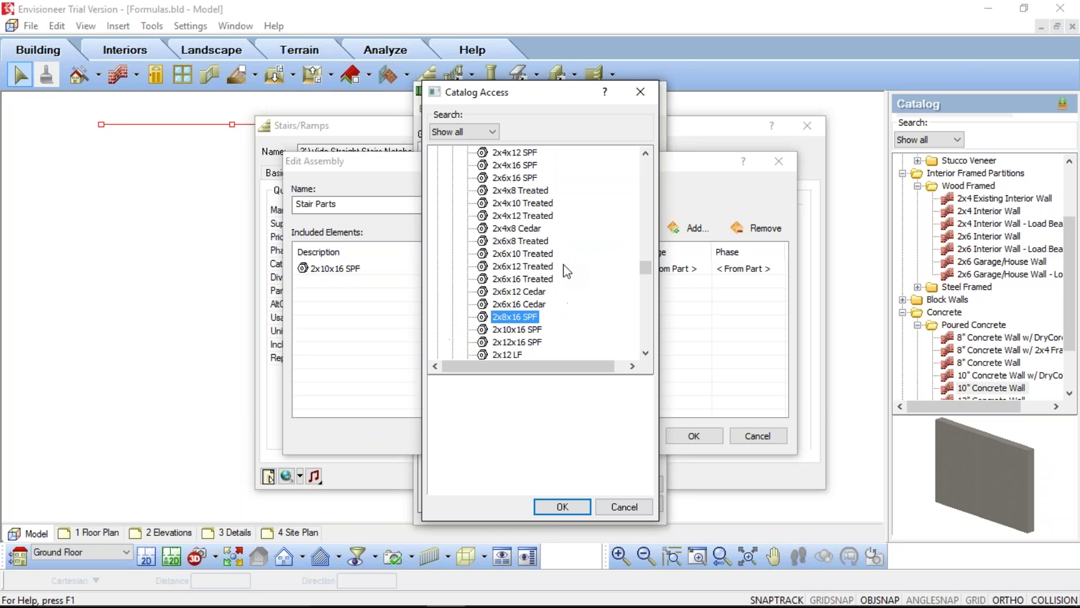
scroll(564, 266, "down", 2)
scroll(565, 258, "down", 2)
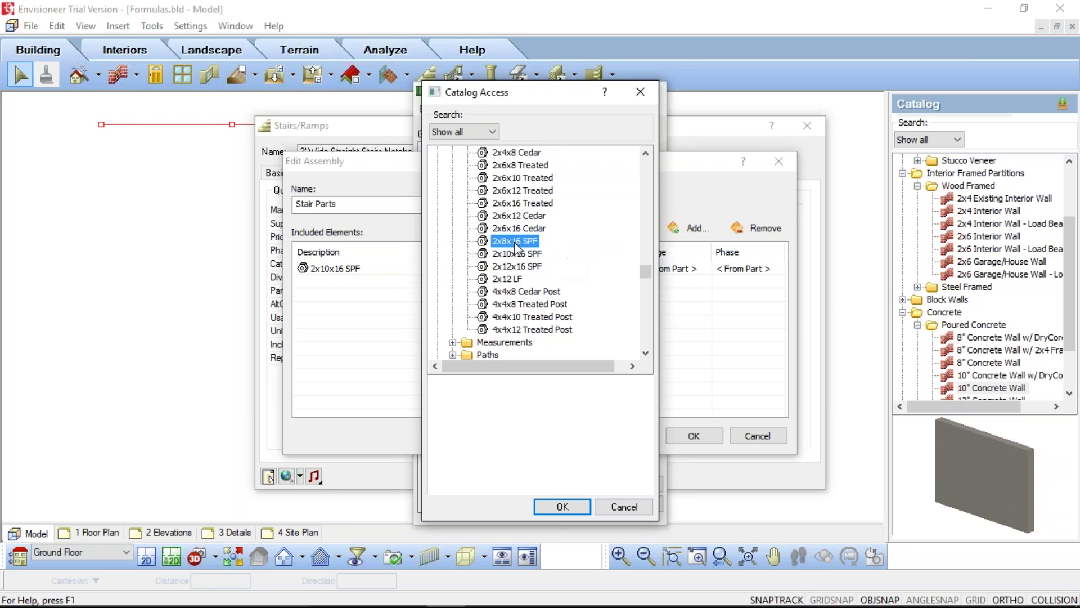
left_click(563, 507)
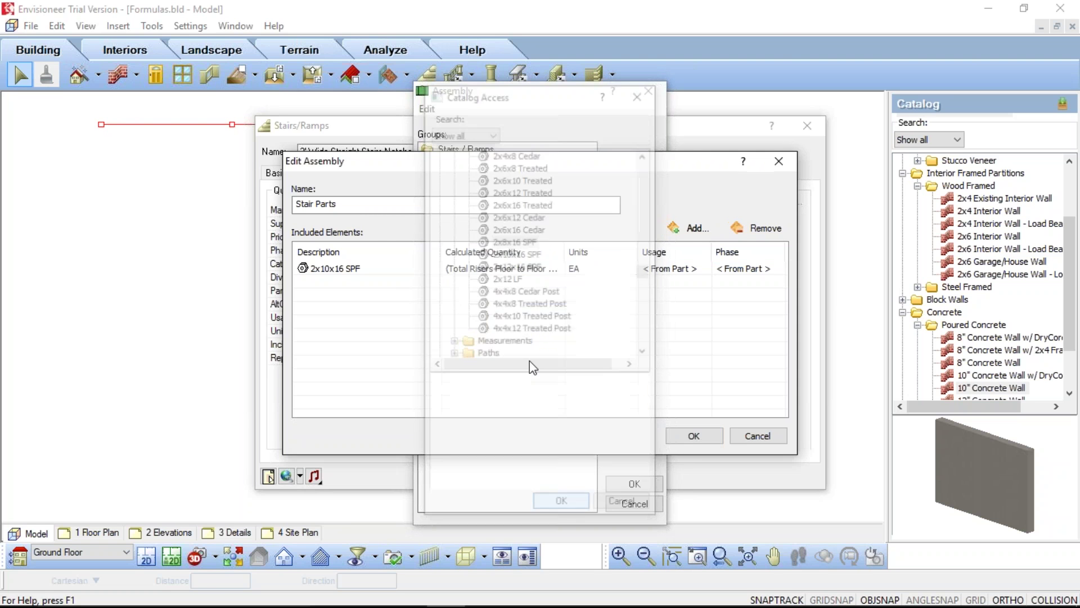
Define the 2x8x16 SPF quantity formula as Total Risers Floor to Floor / 4.
mouse_move(560, 290)
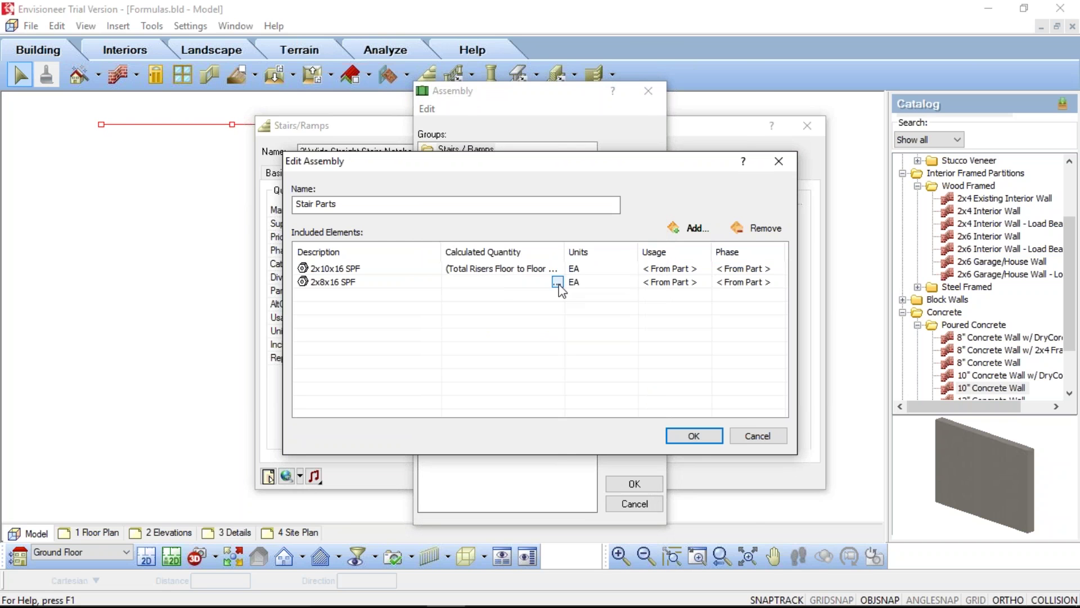
left_click(558, 283)
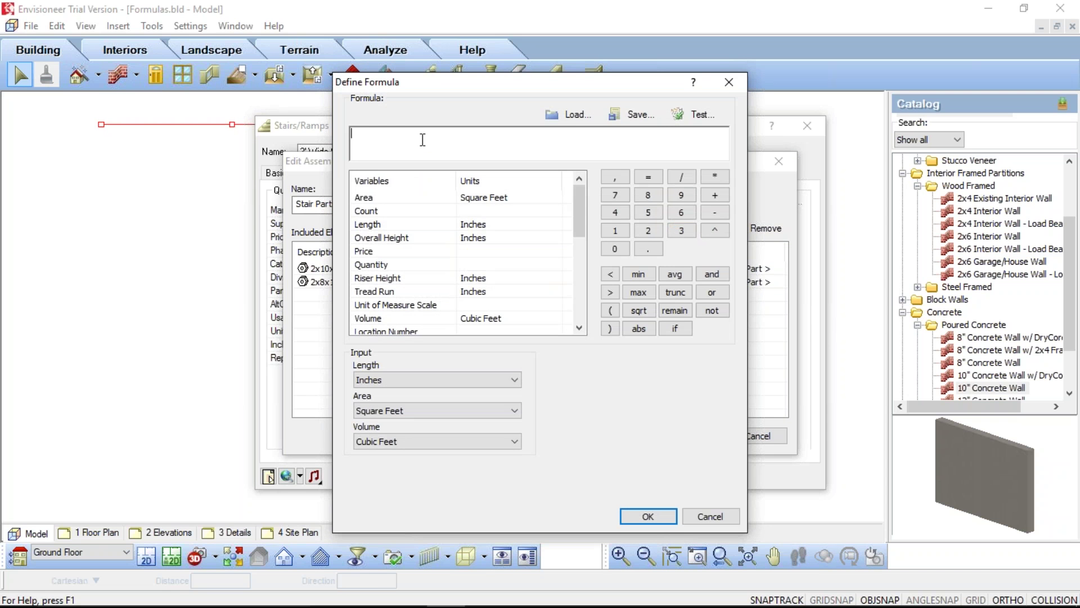
left_click(423, 140)
left_click_drag(579, 217, 579, 257)
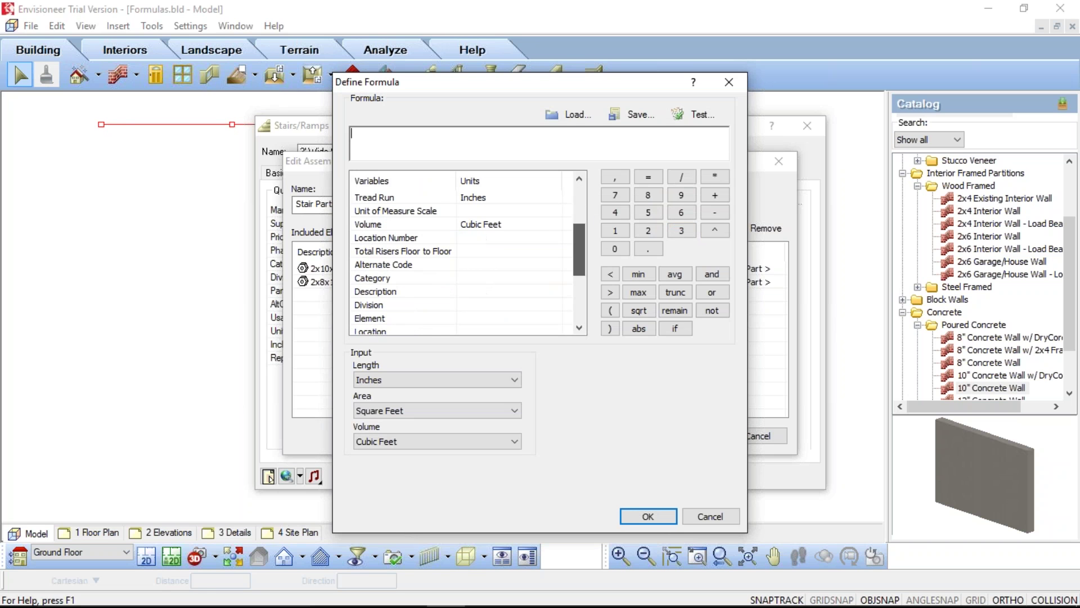
double_click(391, 252)
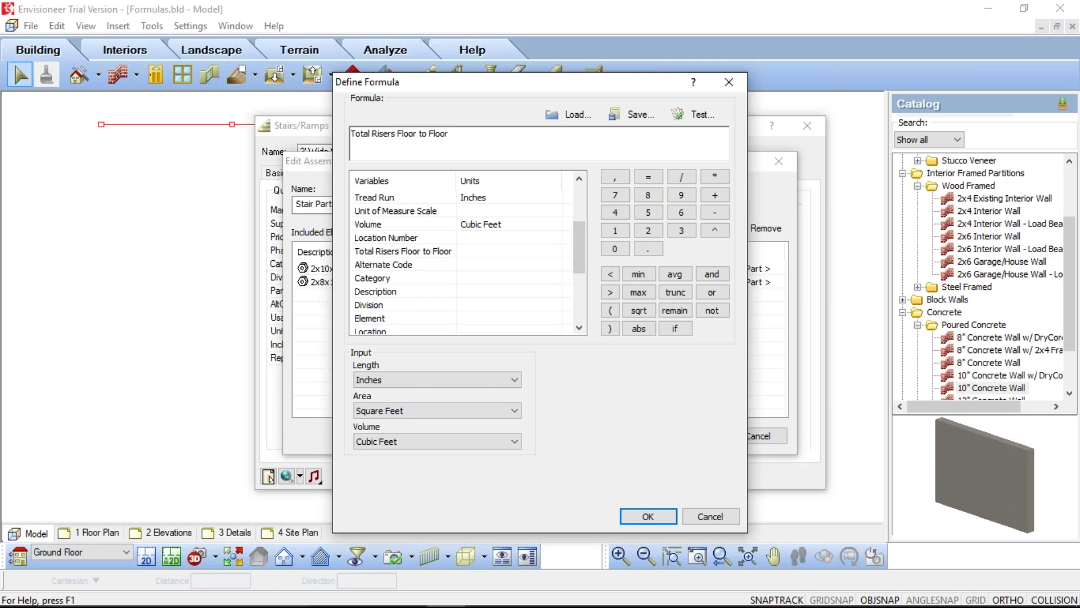
type("/ 4")
left_click(648, 517)
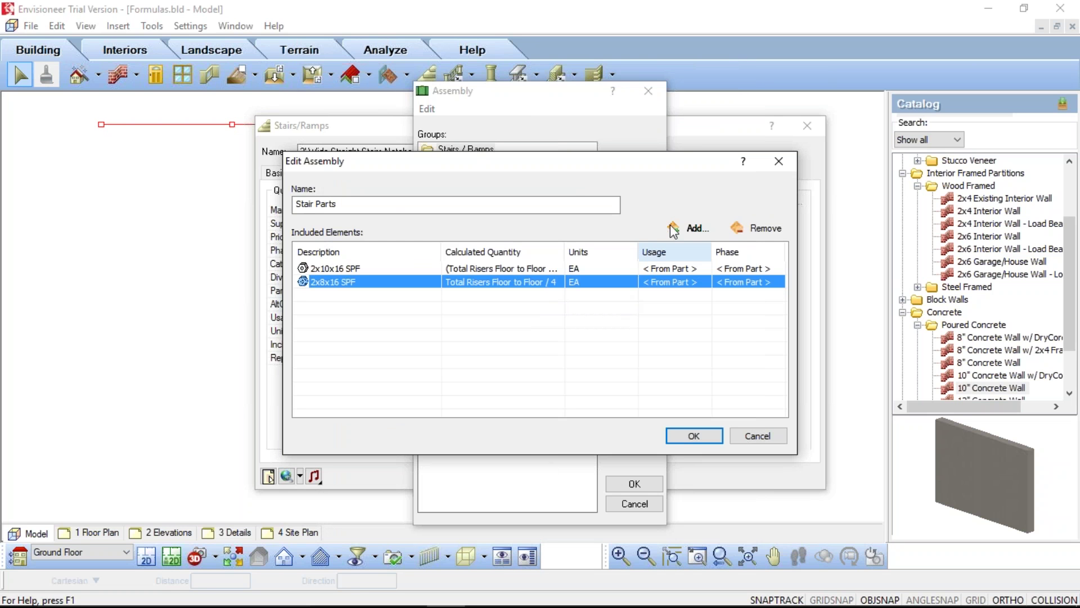
Rename the assembly as Stair Parts for 4' width.
left_click(395, 206)
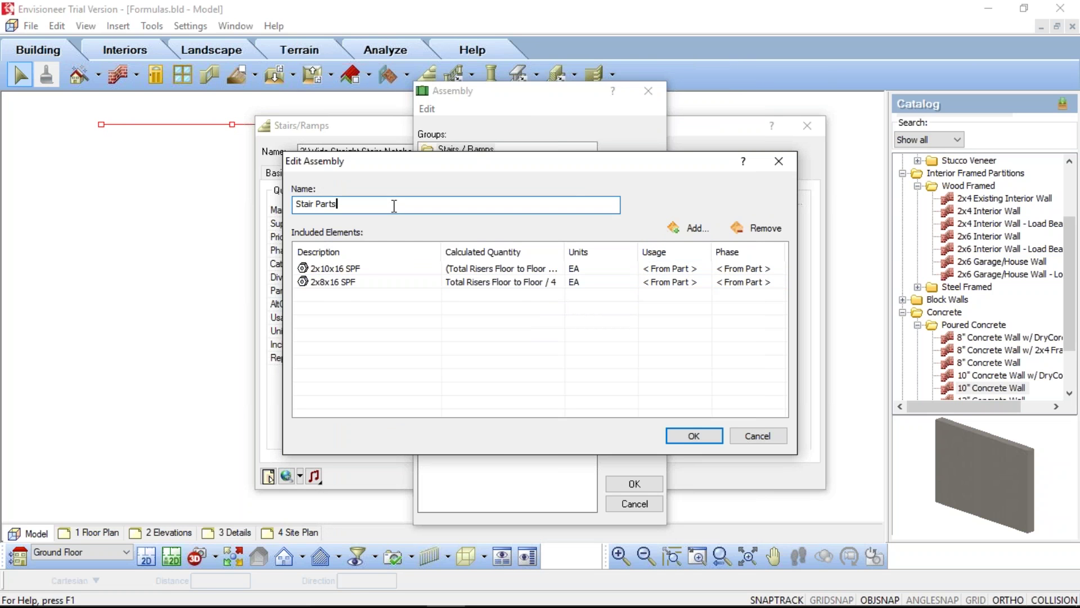
type("for 4' width")
left_click(337, 282)
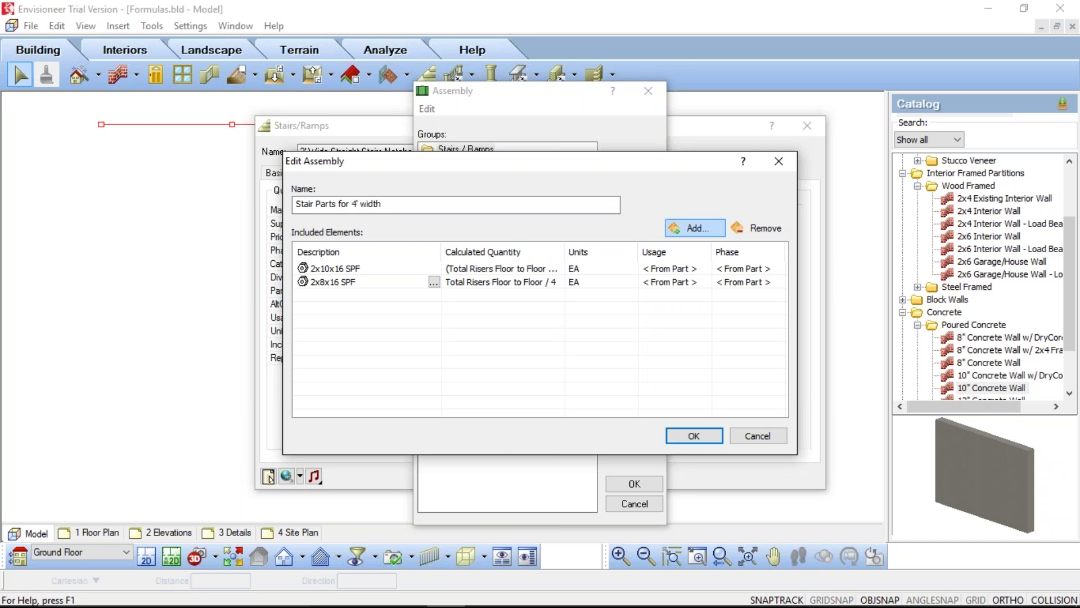
Add the 2x12x16 SPF from the Lumber catalog group to the assembly and open its quantity formula.
left_click(696, 228)
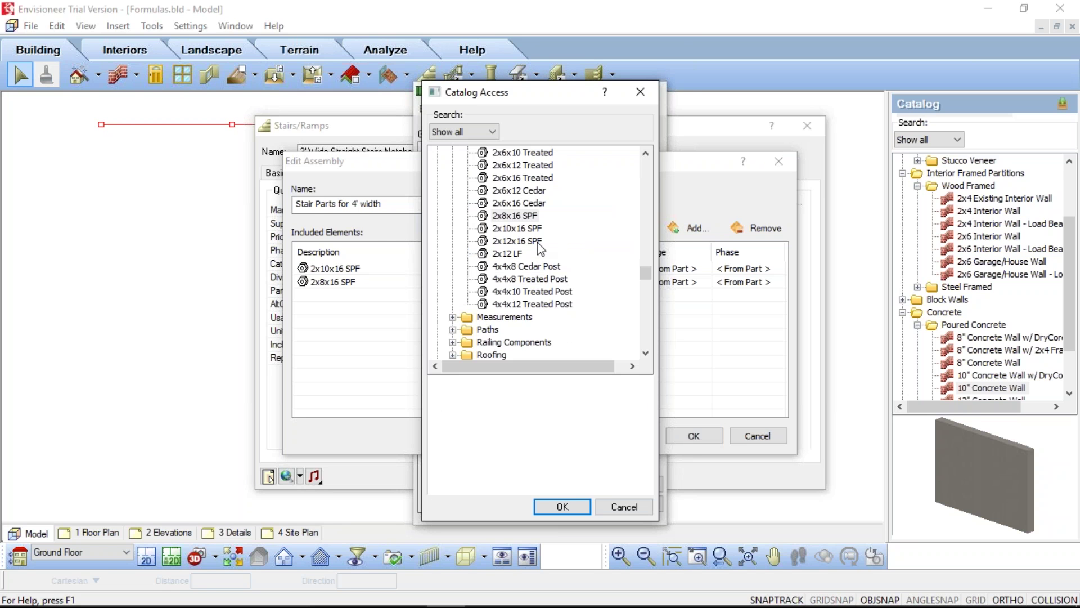
left_click(523, 243)
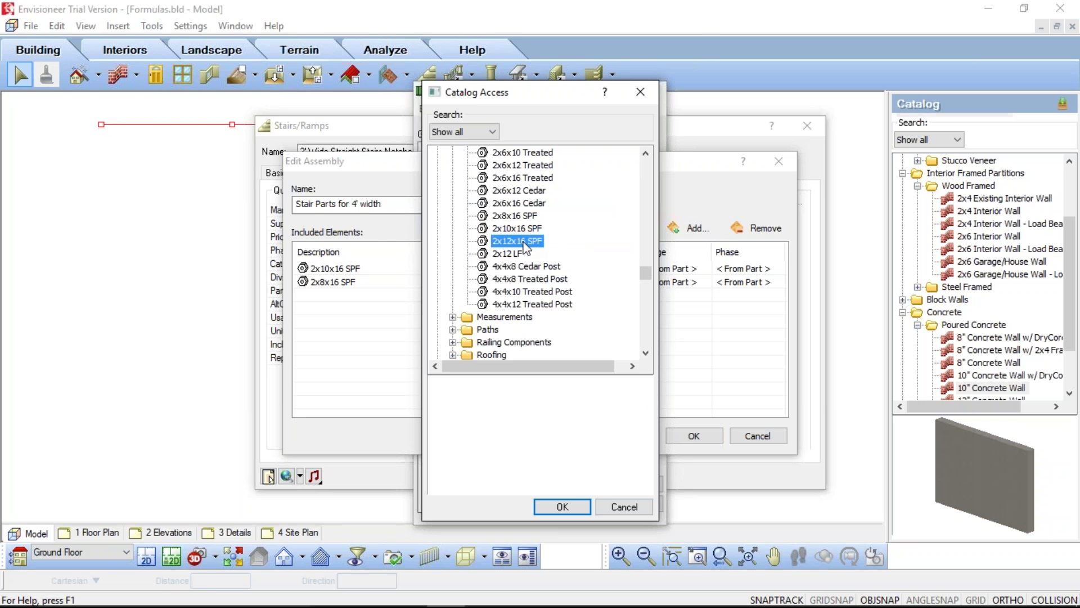
left_click(560, 507)
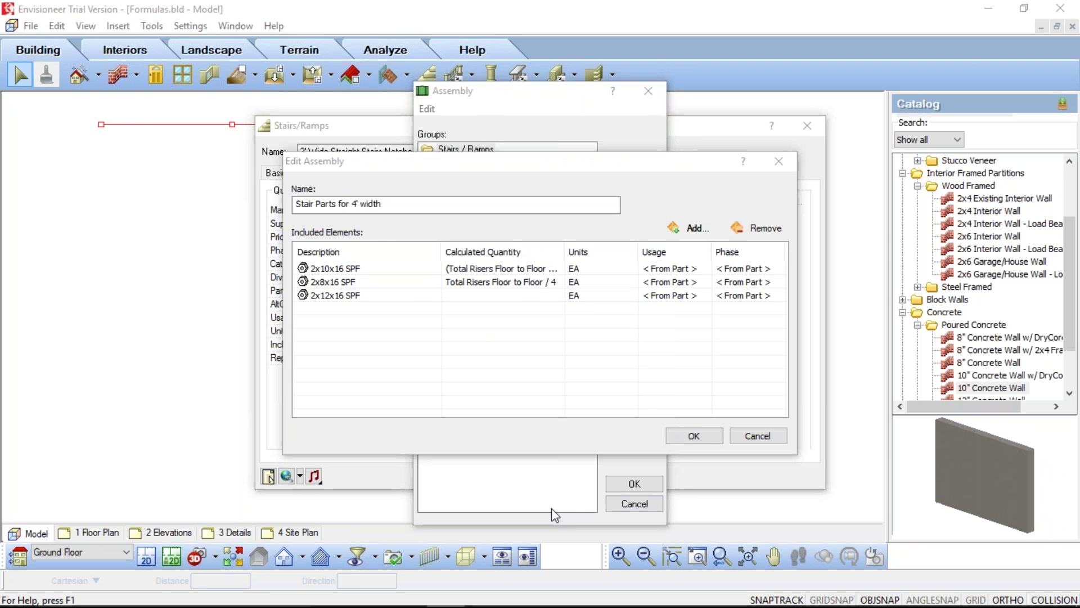
left_click(556, 297)
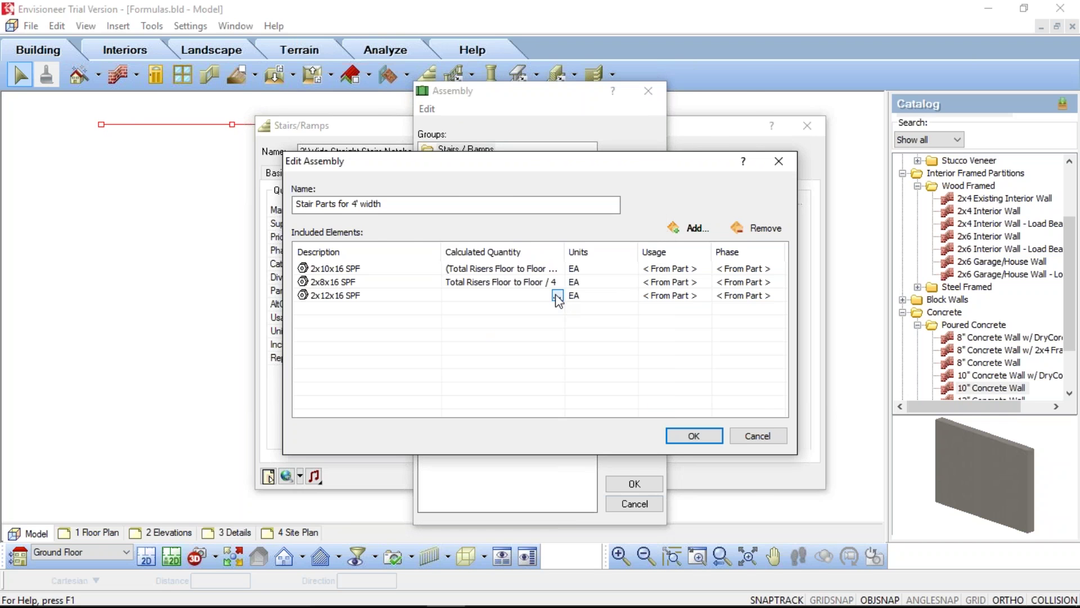
left_click(558, 295)
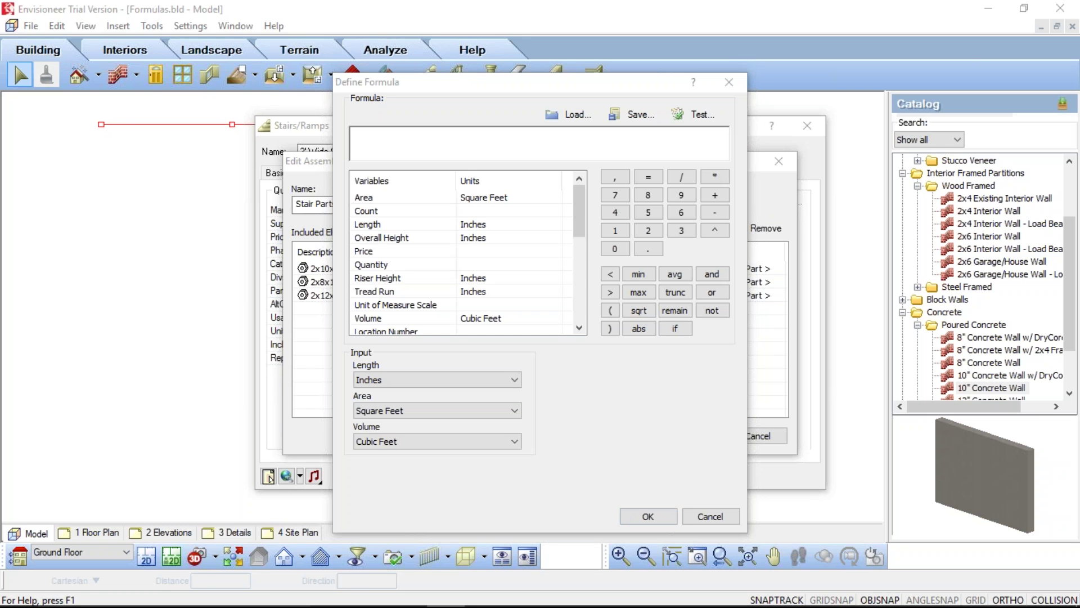
Sketch a pen-marked right triangle with legs L and OH and hypotenuse x, mark Length and Overall Height, and write L² + OH² = x².
left_click_drag(69, 362, 211, 368)
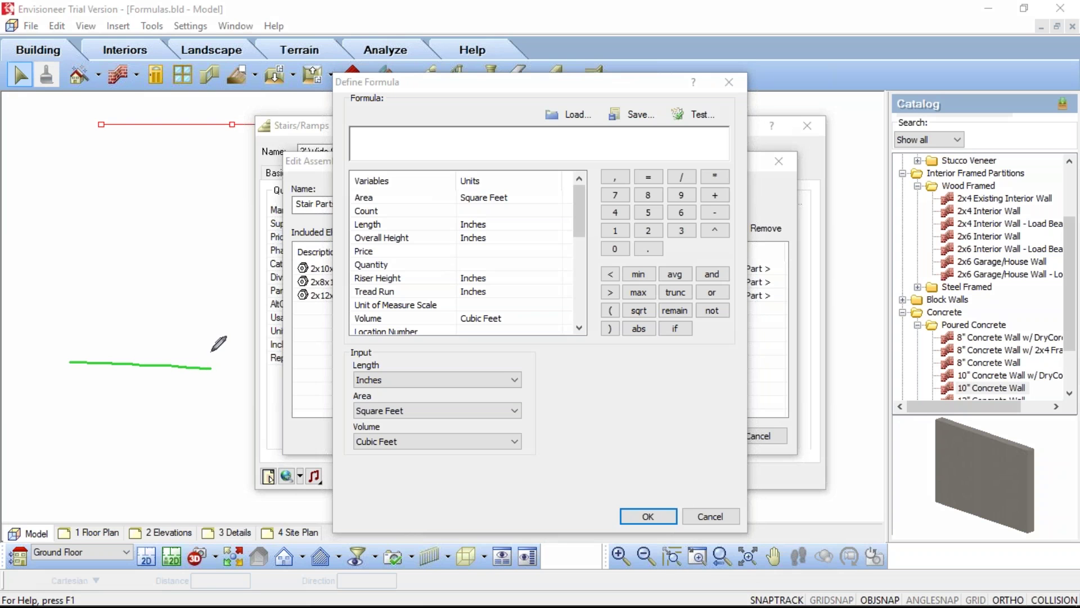
mouse_move(215, 218)
left_mouse_down()
mouse_move(213, 368)
mouse_move(211, 348)
left_mouse_up()
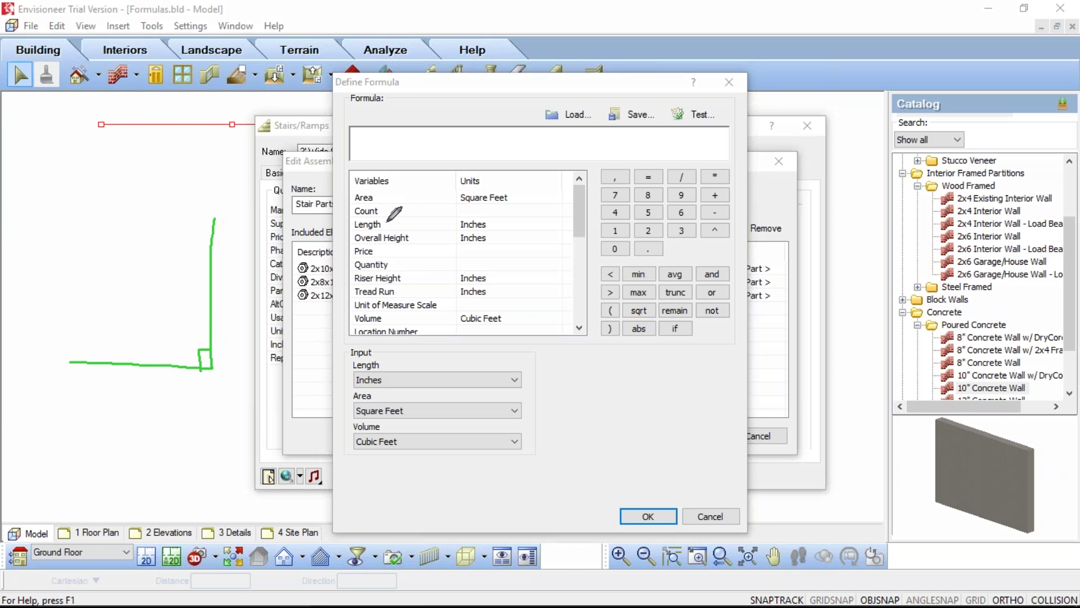
mouse_move(337, 226)
left_mouse_down()
mouse_move(347, 223)
mouse_move(322, 224)
left_mouse_up()
left_click_drag(349, 240, 317, 241)
left_click_drag(116, 381, 135, 394)
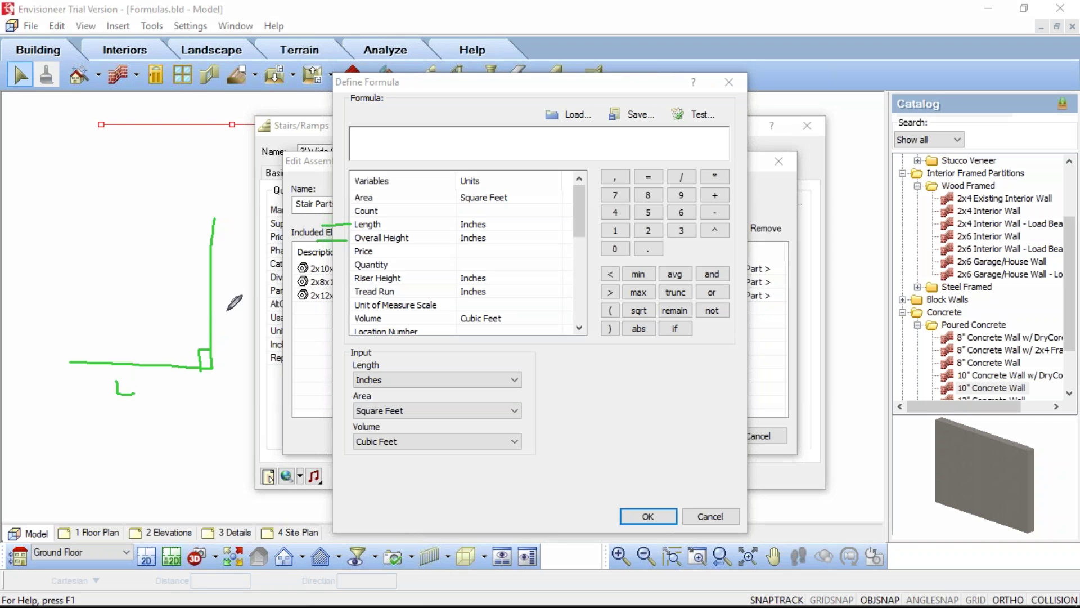
mouse_move(230, 299)
left_mouse_down()
mouse_move(238, 310)
mouse_move(245, 303)
left_mouse_up()
left_click_drag(71, 361, 214, 221)
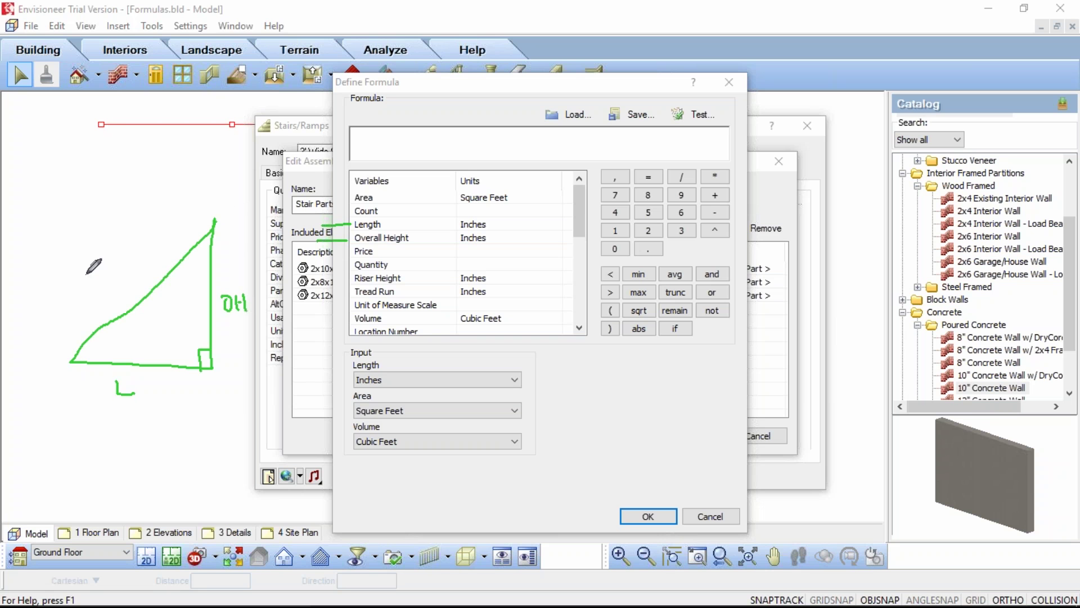
mouse_move(129, 262)
left_mouse_down()
mouse_move(121, 274)
mouse_move(139, 276)
left_mouse_up()
mouse_move(68, 442)
left_mouse_down()
mouse_move(65, 453)
mouse_move(87, 440)
mouse_move(121, 454)
mouse_move(153, 440)
mouse_move(184, 457)
mouse_move(208, 441)
left_mouse_up()
left_click(103, 439)
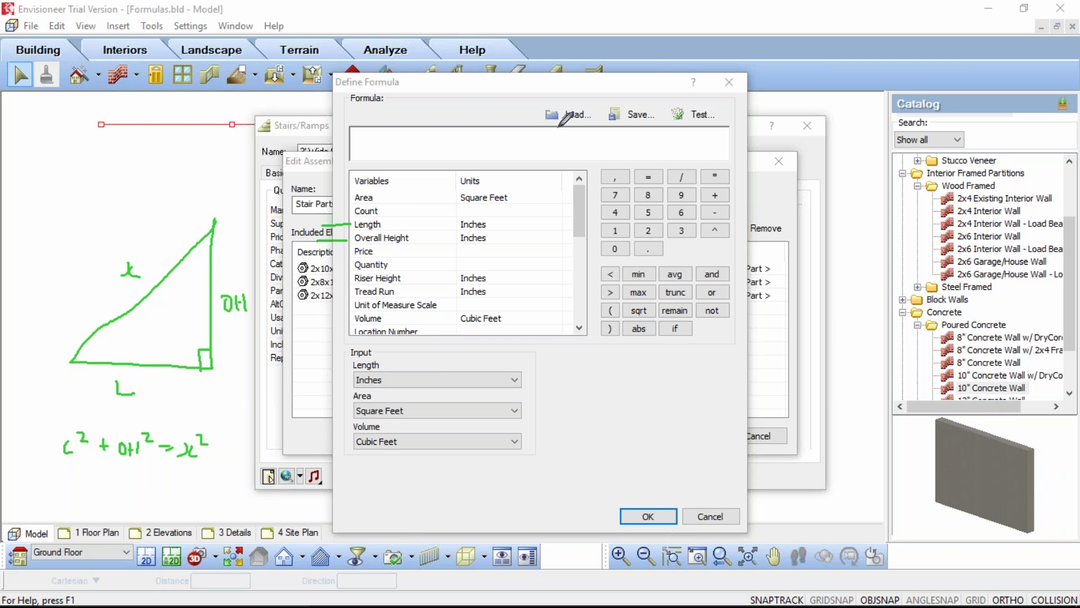
Begin the 2x12x16 SPF quantity formula with the squared Length variable in parentheses, (Length^2).
left_click(367, 230)
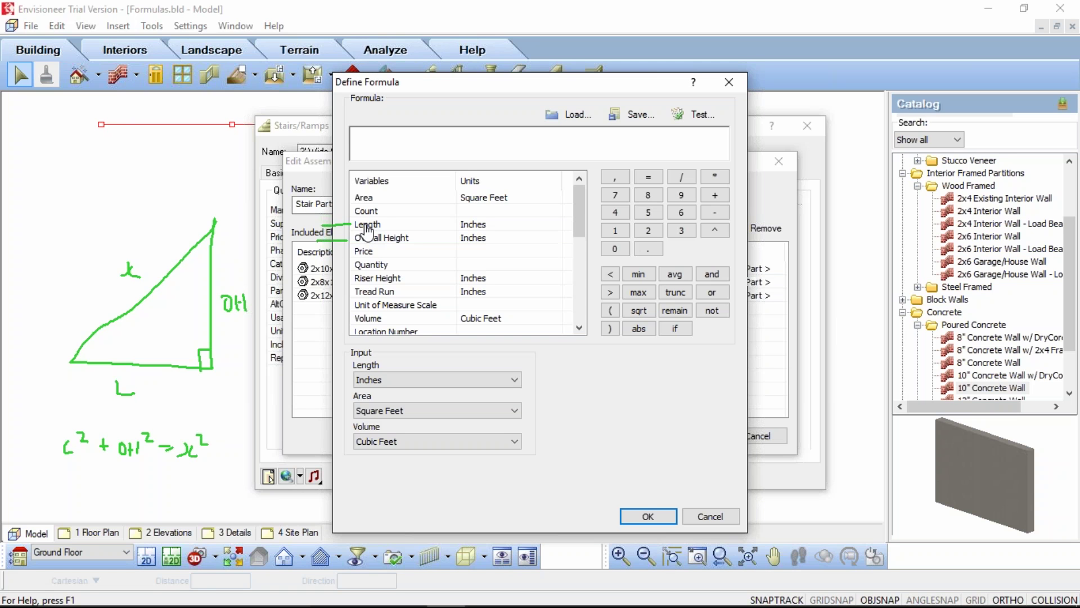
double_click(367, 226)
left_click(718, 233)
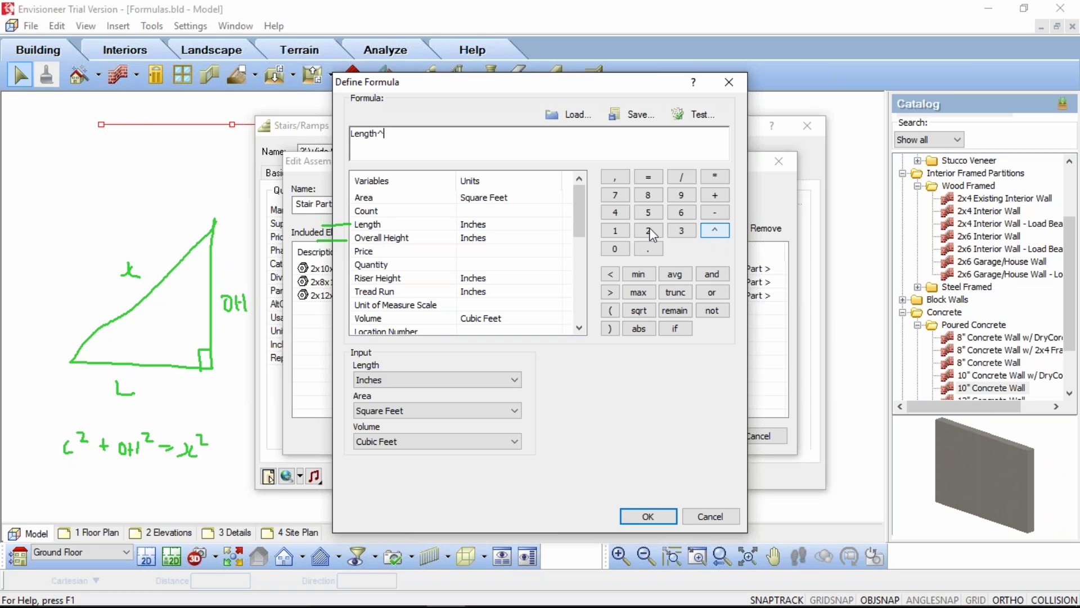
left_click(649, 228)
type(")")
key("Home")
type("(")
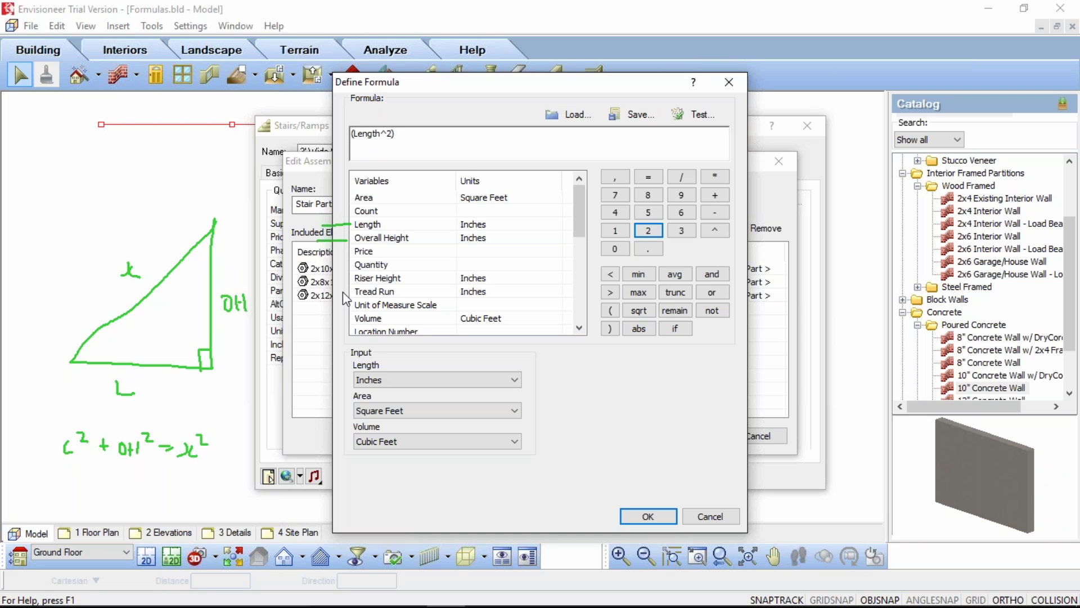
Extend the formula by adding the squared Overall Height variable in parentheses, + (Overall Height^2).
type("+ (")
double_click(375, 238)
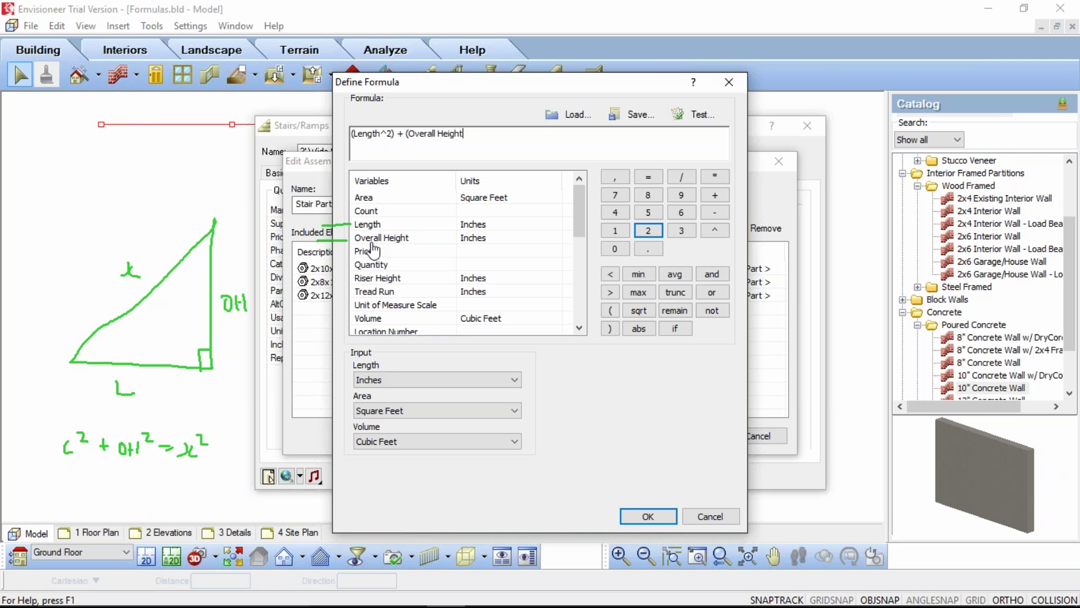
left_click(714, 230)
type("2")
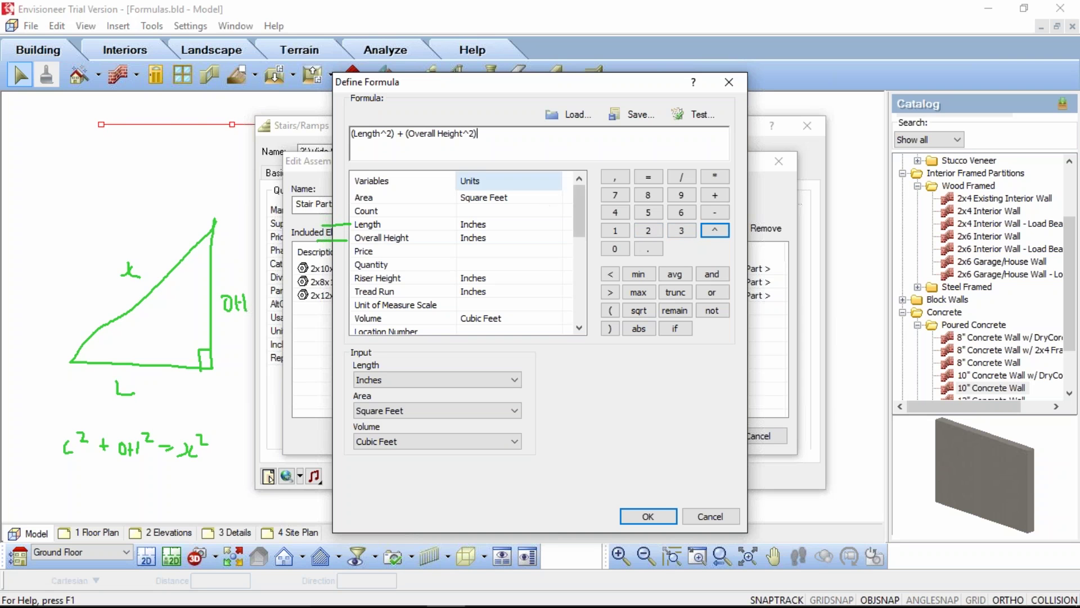
type(")")
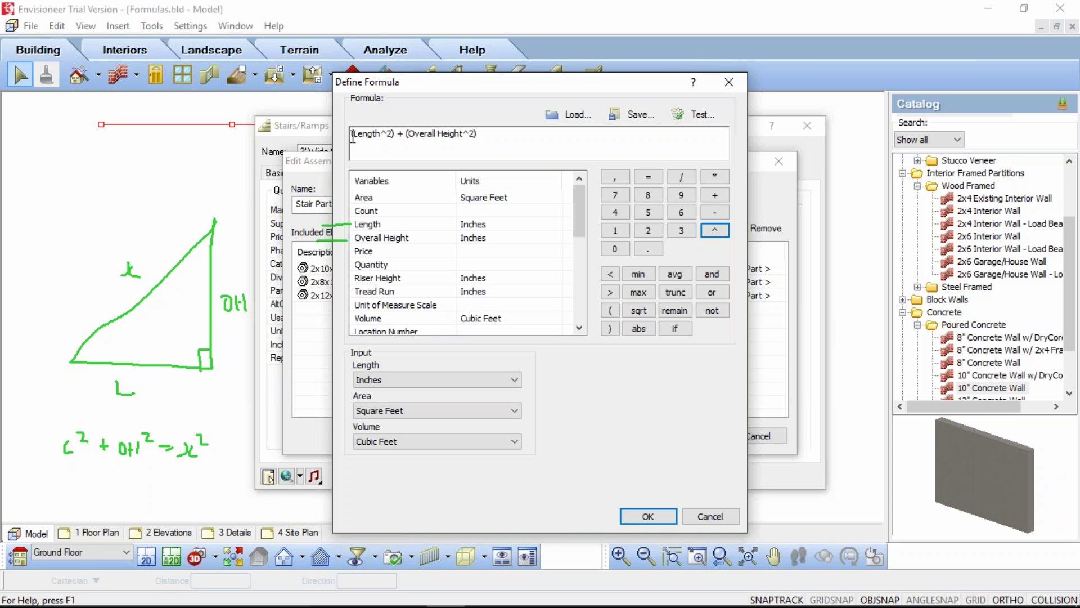
Wrap the sum of squares in a sqrt function and enclose the whole expression in parentheses.
left_click(640, 311)
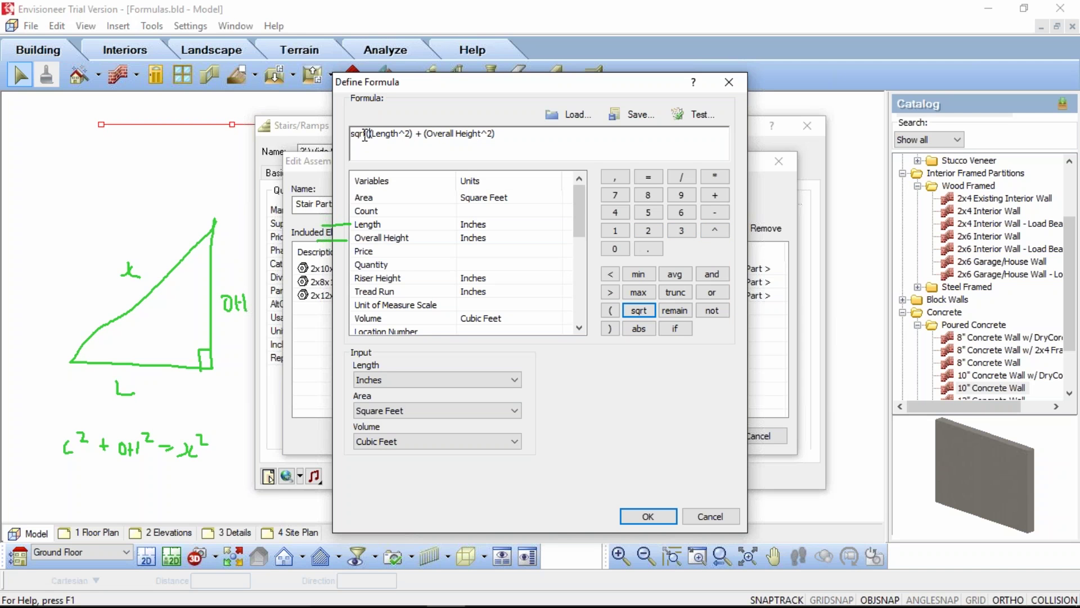
left_click(496, 135)
type(")")
type(")")
key("Home")
type("(")
key("End")
Multiply the square root expression by 2 and enclose the product in outer parentheses.
type("*")
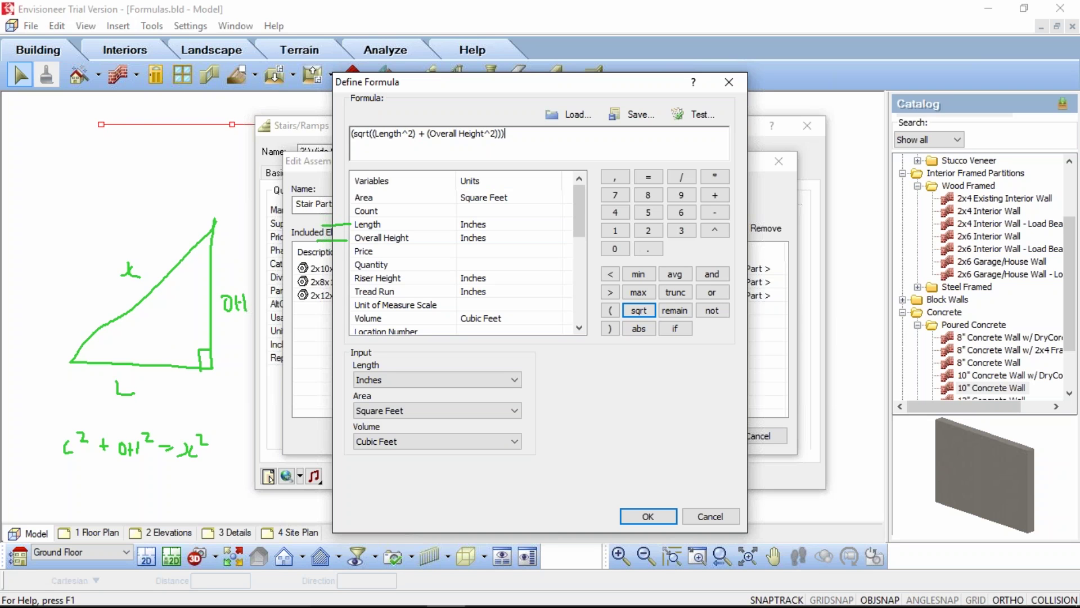
type("2")
type(")")
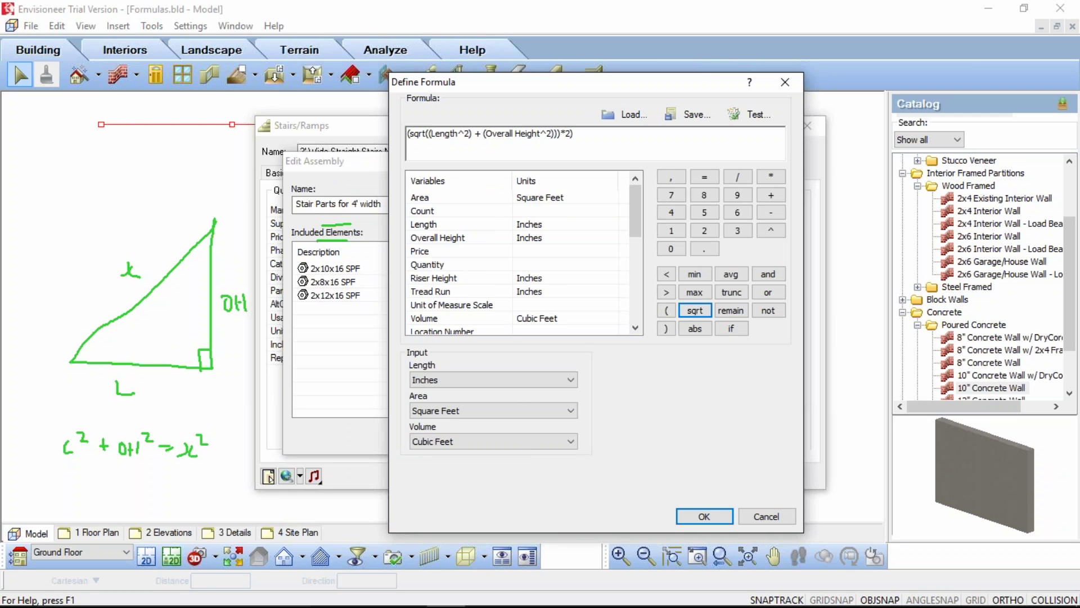
left_click(414, 133)
type("(")
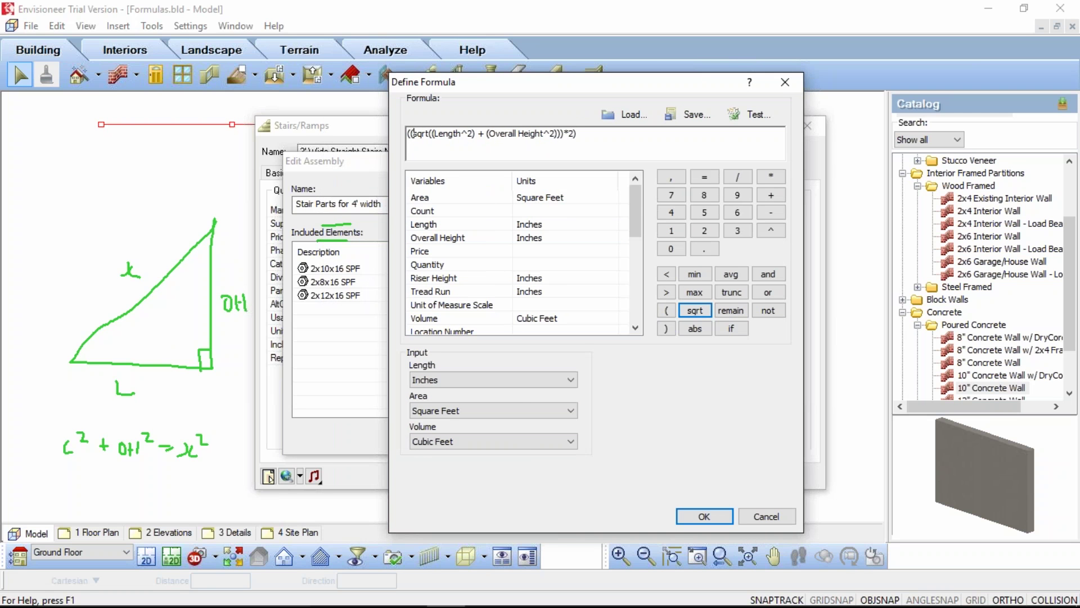
Divide the formula by 16 and accept it with the length input unit set to Feet.
left_click(596, 134)
type("/16")
left_click(446, 381)
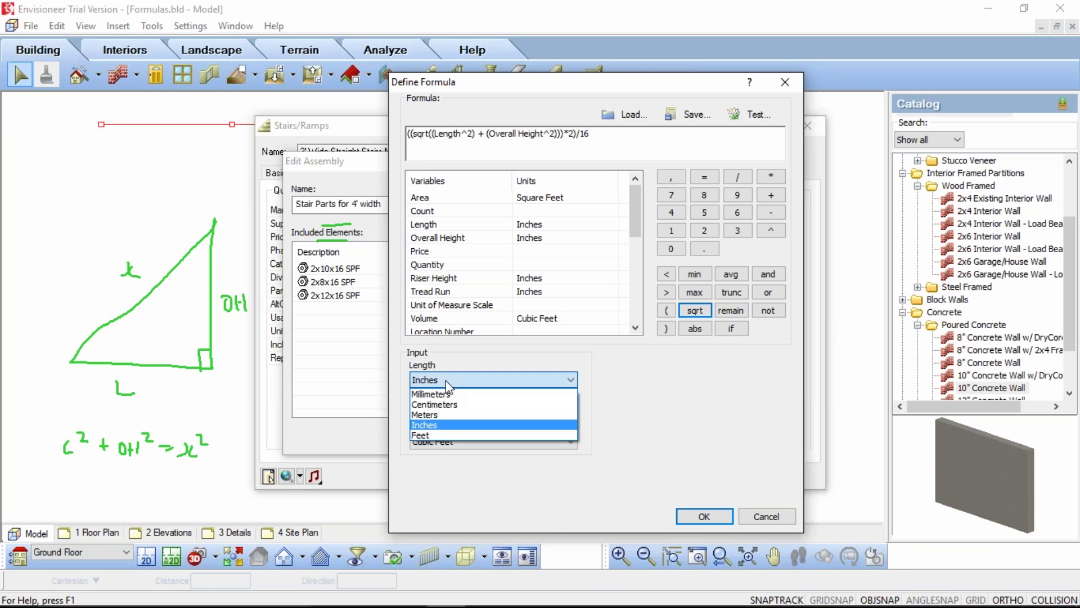
left_click(428, 435)
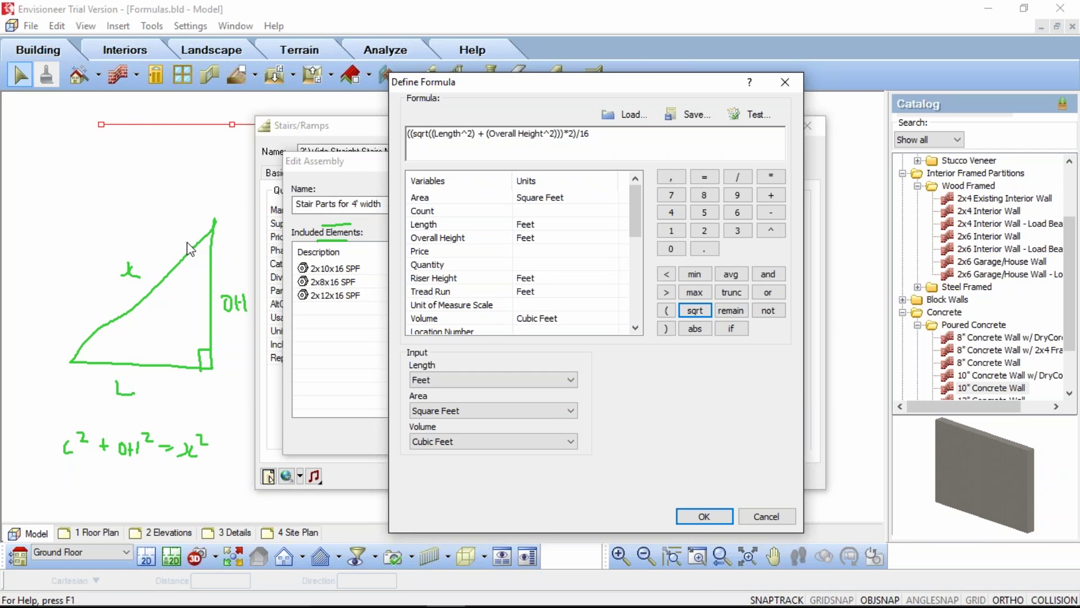
left_click(698, 518)
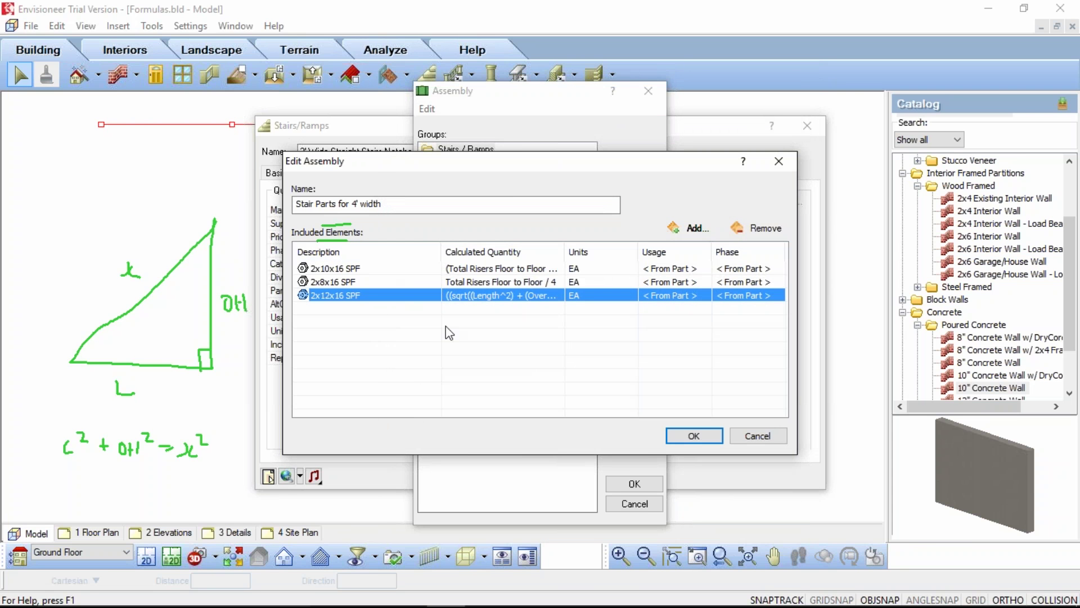
Save the Stair Parts for 4' width assembly and apply it to the straight stairs' quantity properties.
left_click(693, 434)
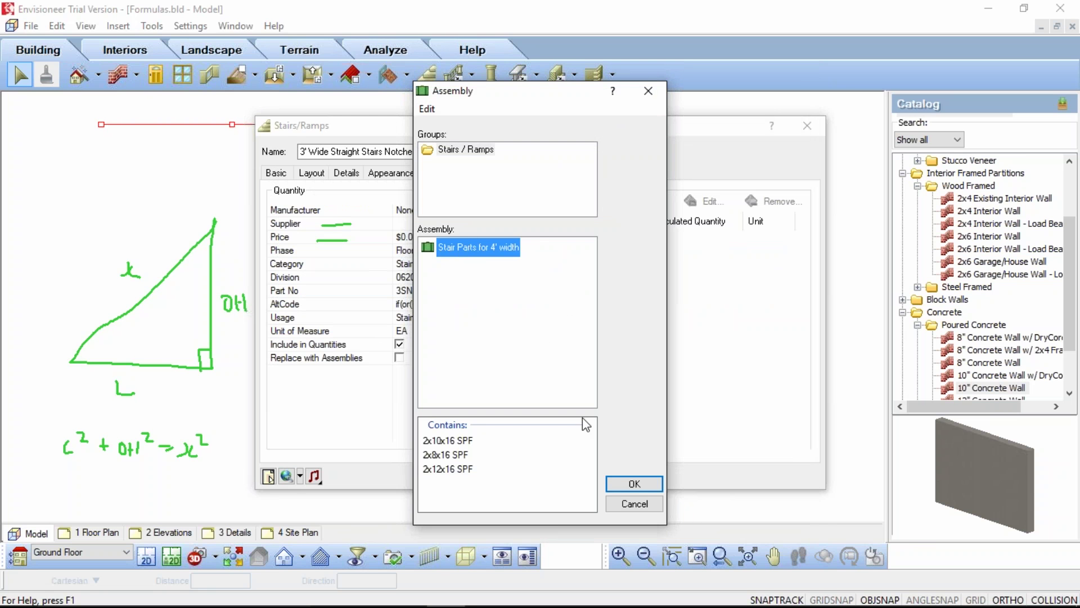
left_click(633, 484)
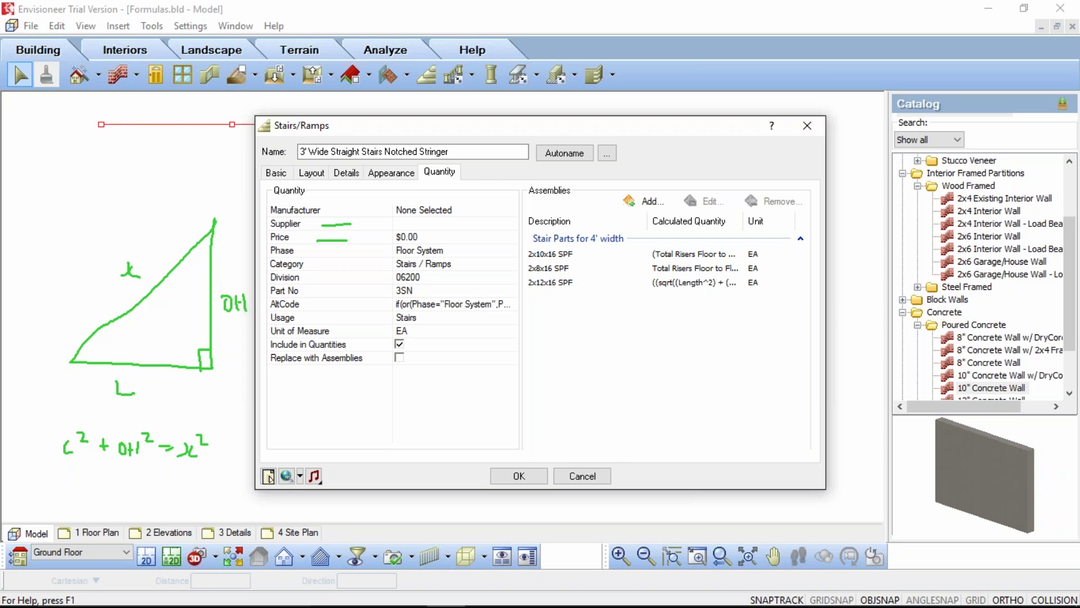
left_click(529, 476)
left_click(687, 337)
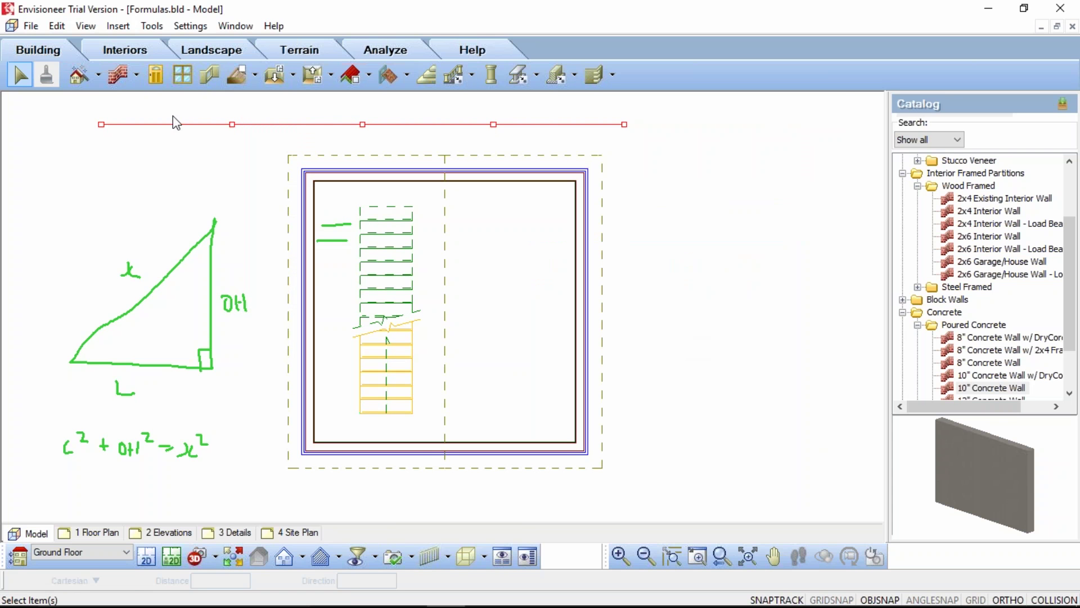